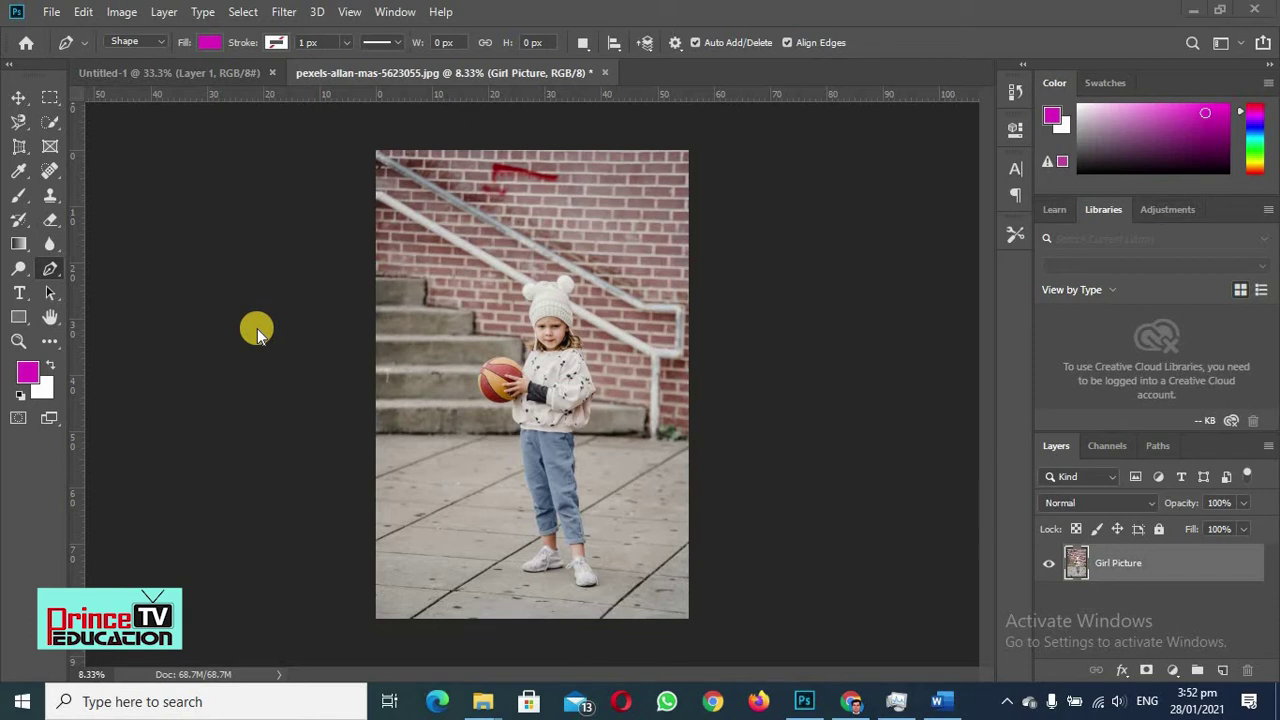
{"action": "right_click", "coordinate": [50, 268]}
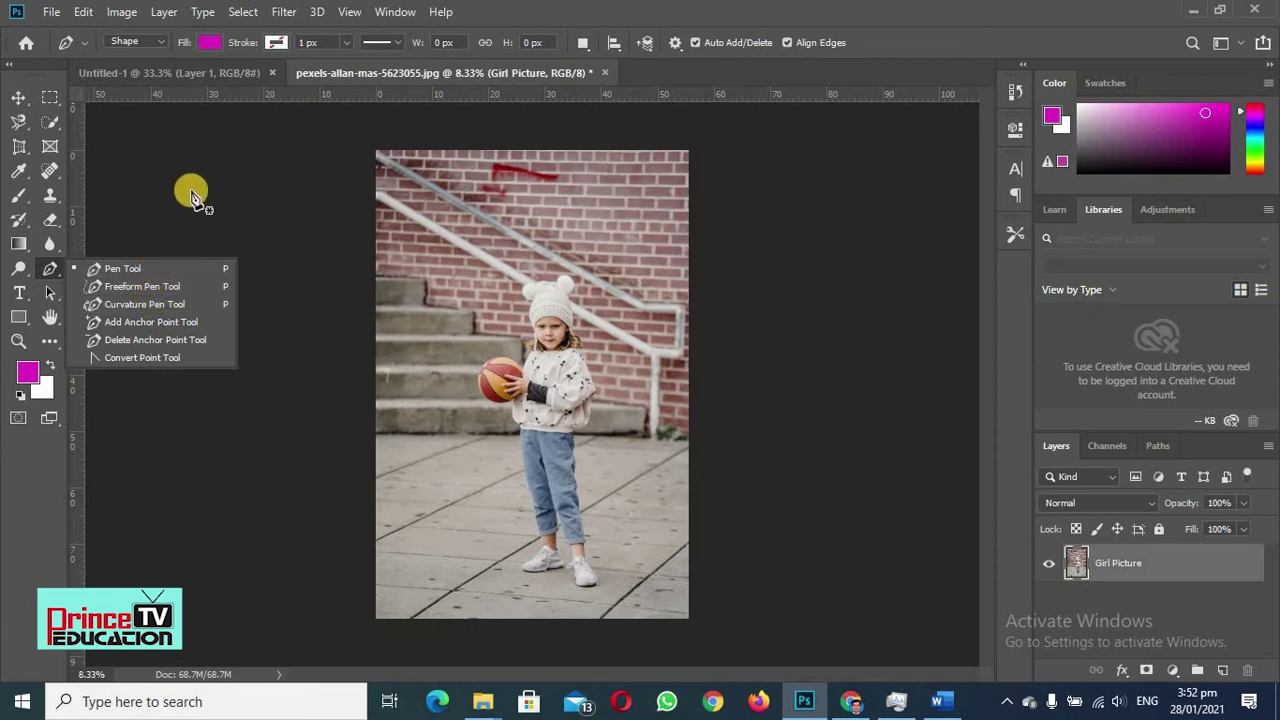
{"action": "left_click", "coordinate": [868, 6]}
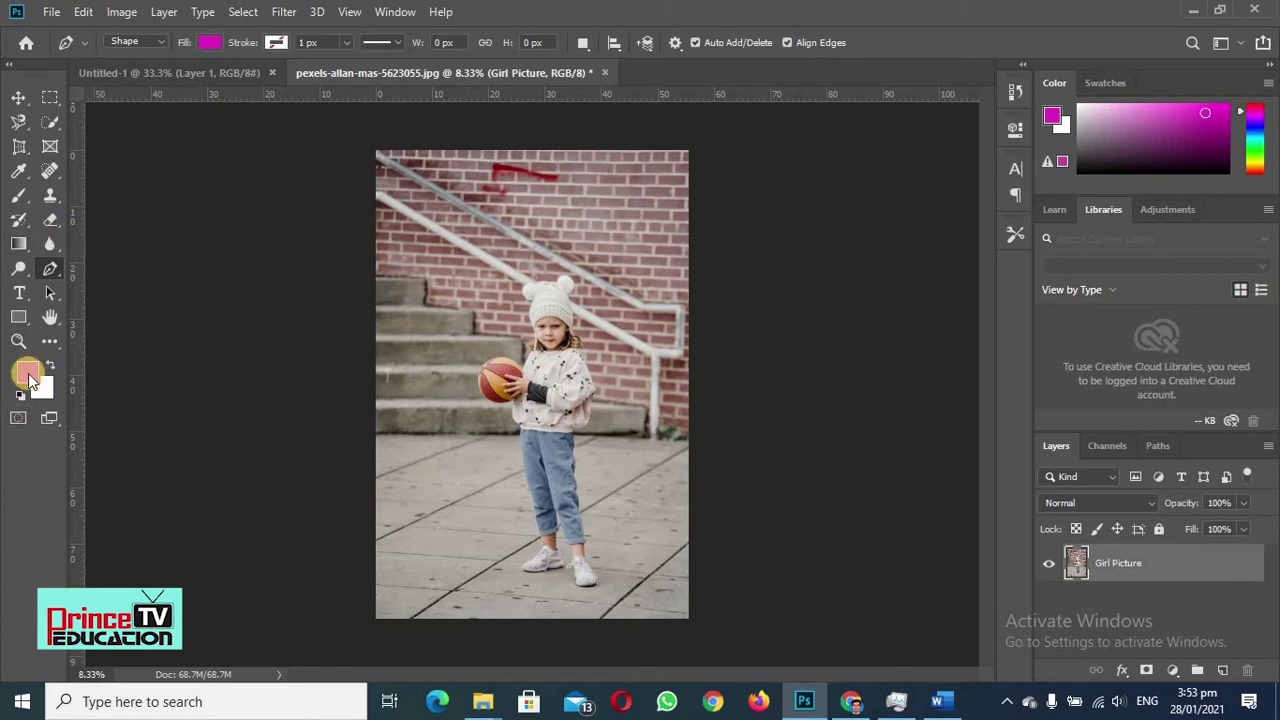
- Try tracing the toe of the left shoe with the Pen tool in Shape mode
{"action": "key", "text": "z"}
{"action": "left_click", "coordinate": [504, 425]}
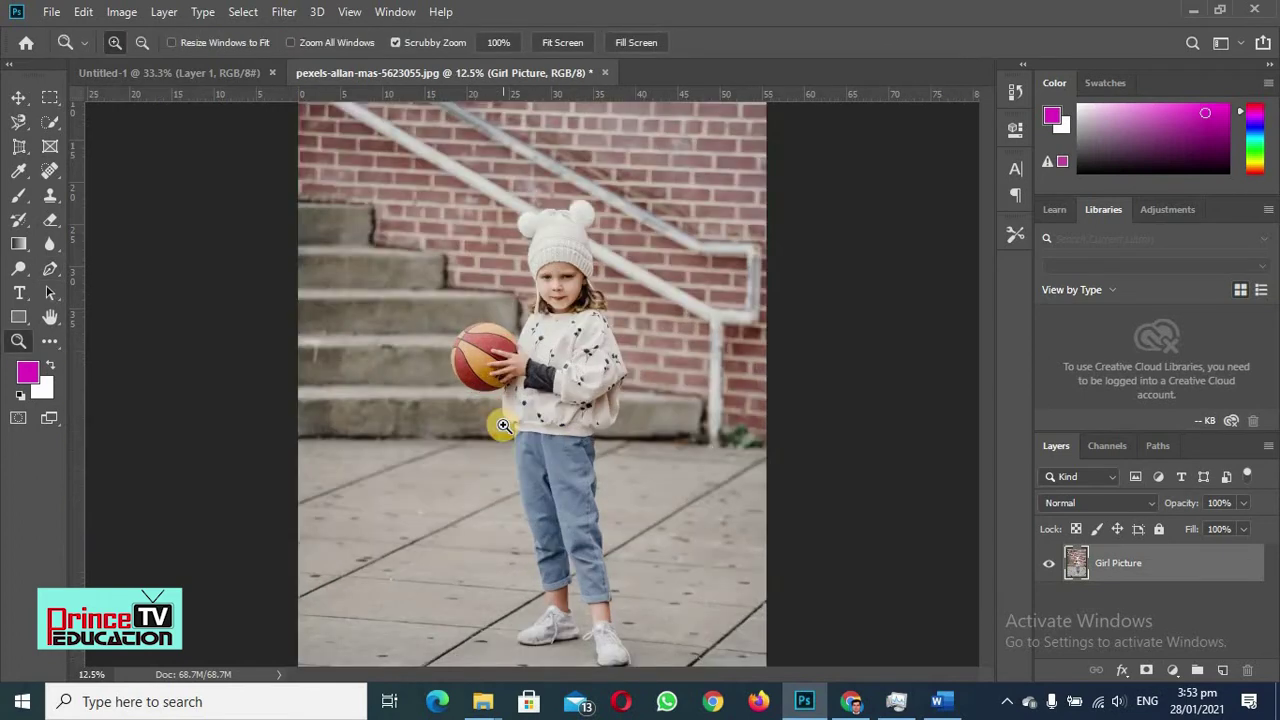
{"action": "left_click", "coordinate": [504, 425]}
{"action": "left_click", "coordinate": [504, 425]}
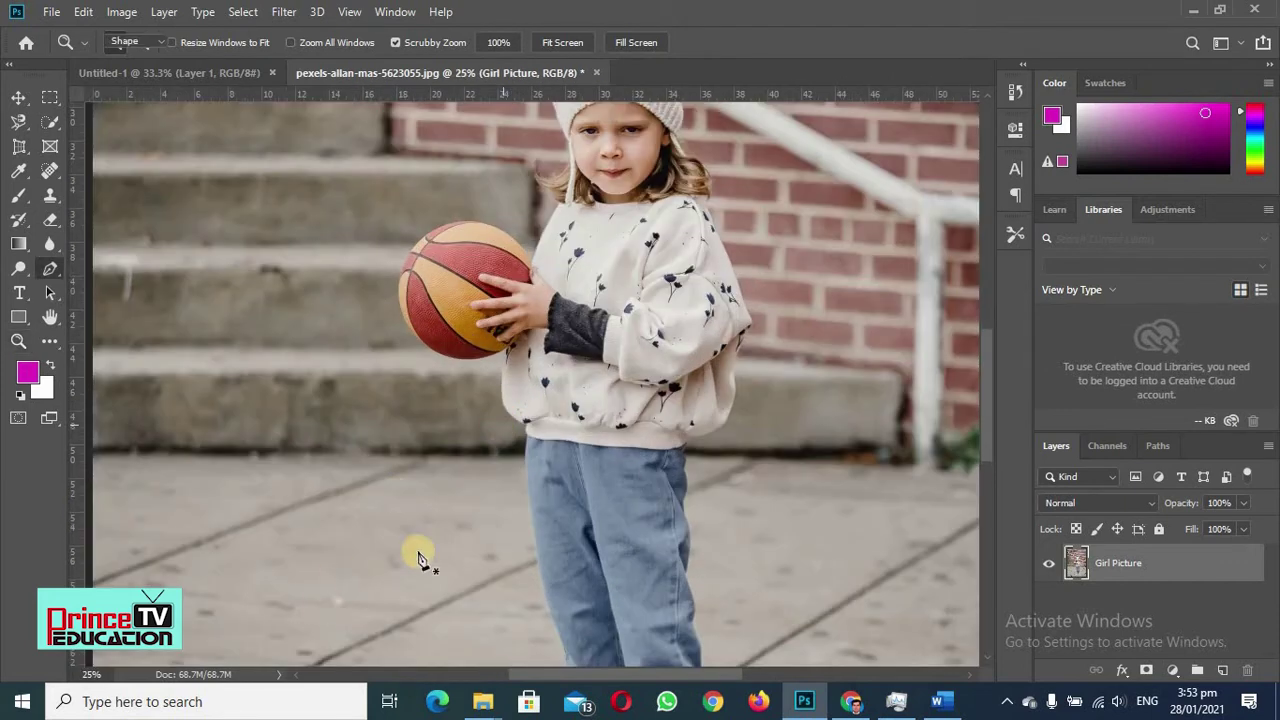
{"action": "key", "text": "p"}
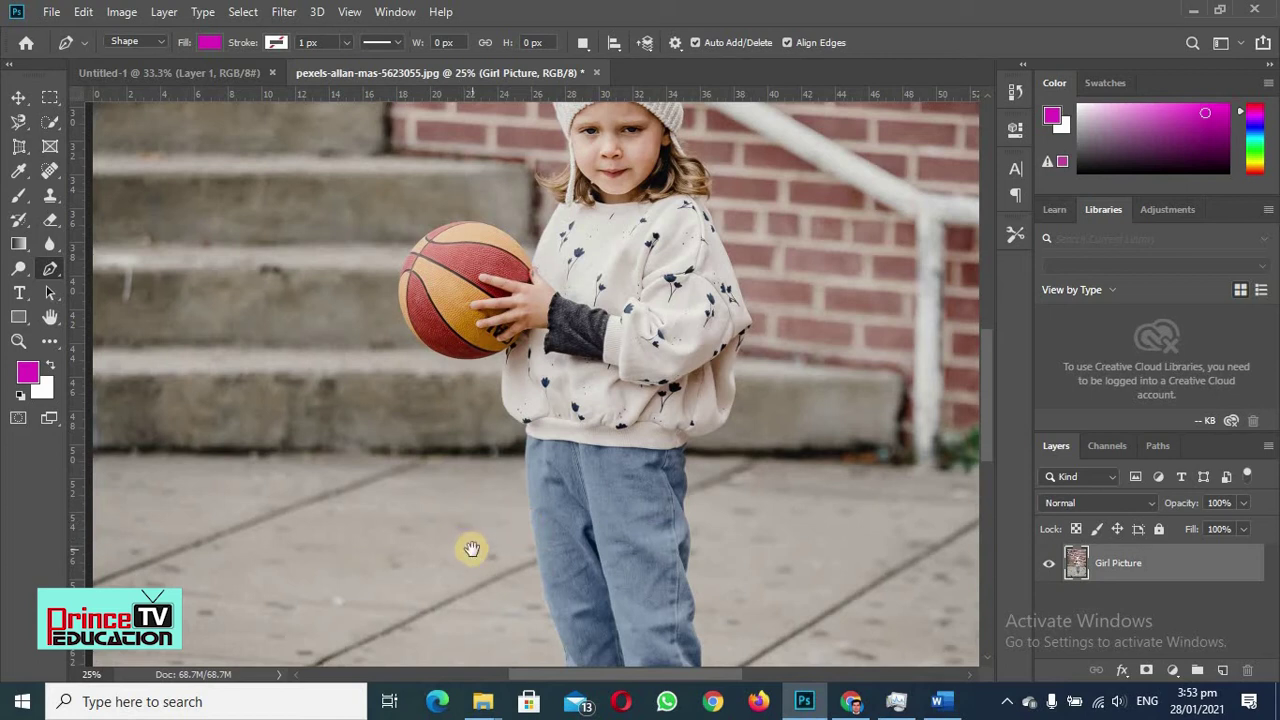
{"action": "left_click_drag", "start_coordinate": [471, 549], "coordinate": [490, 480]}
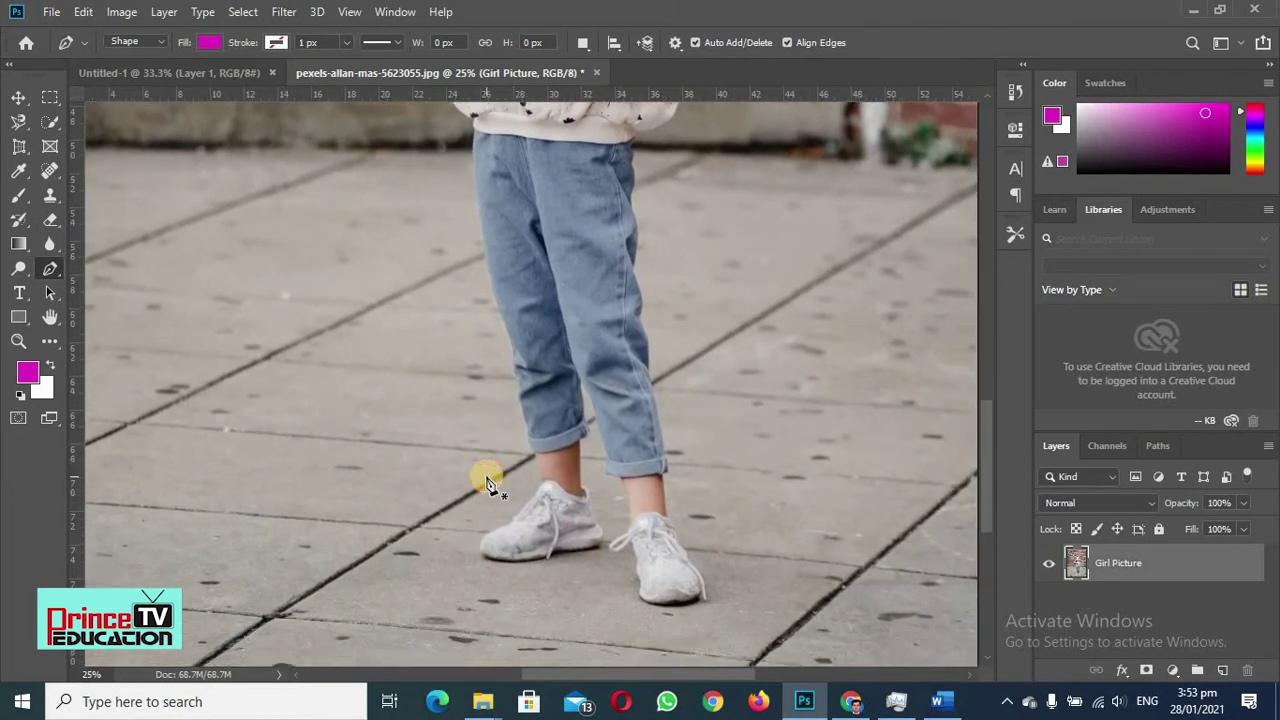
{"action": "left_click", "coordinate": [527, 561]}
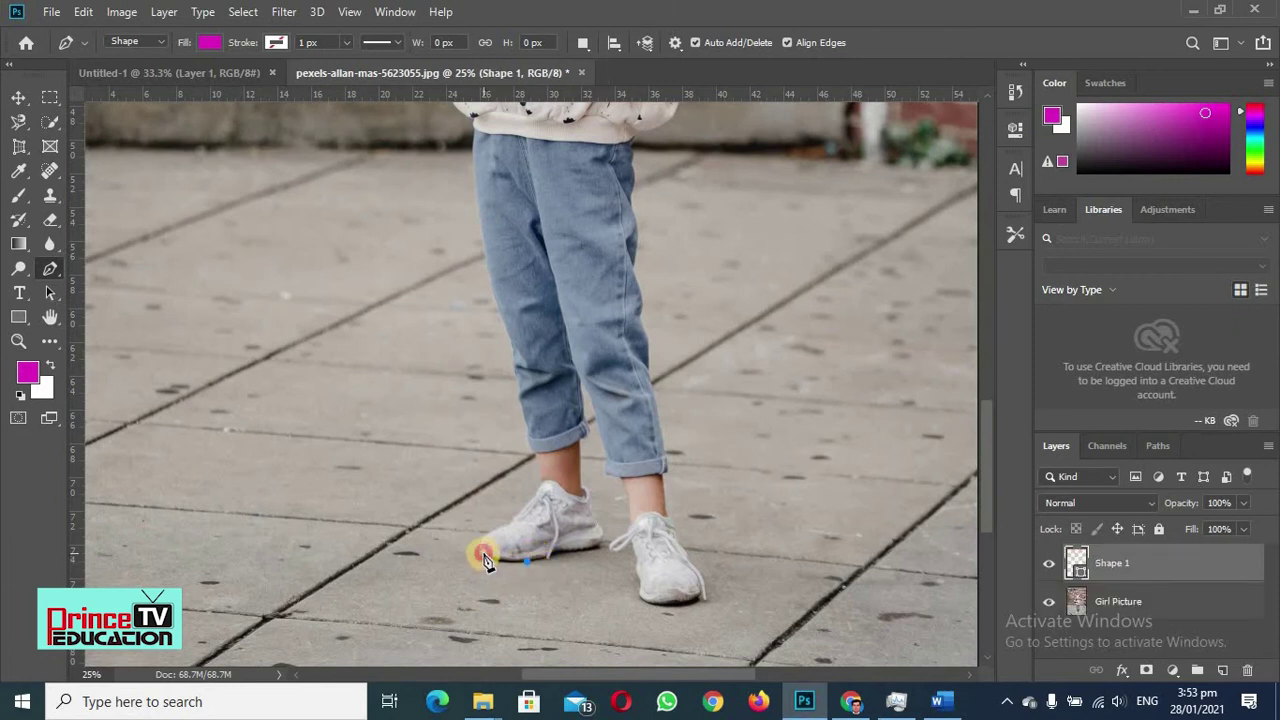
{"action": "mouse_move", "coordinate": [486, 561]}
{"action": "left_mouse_down"}
{"action": "mouse_move", "coordinate": [462, 539]}
{"action": "mouse_move", "coordinate": [484, 560]}
{"action": "left_mouse_up"}
{"action": "left_click", "coordinate": [484, 555], "text": "alt"}
{"action": "left_click", "coordinate": [507, 518]}
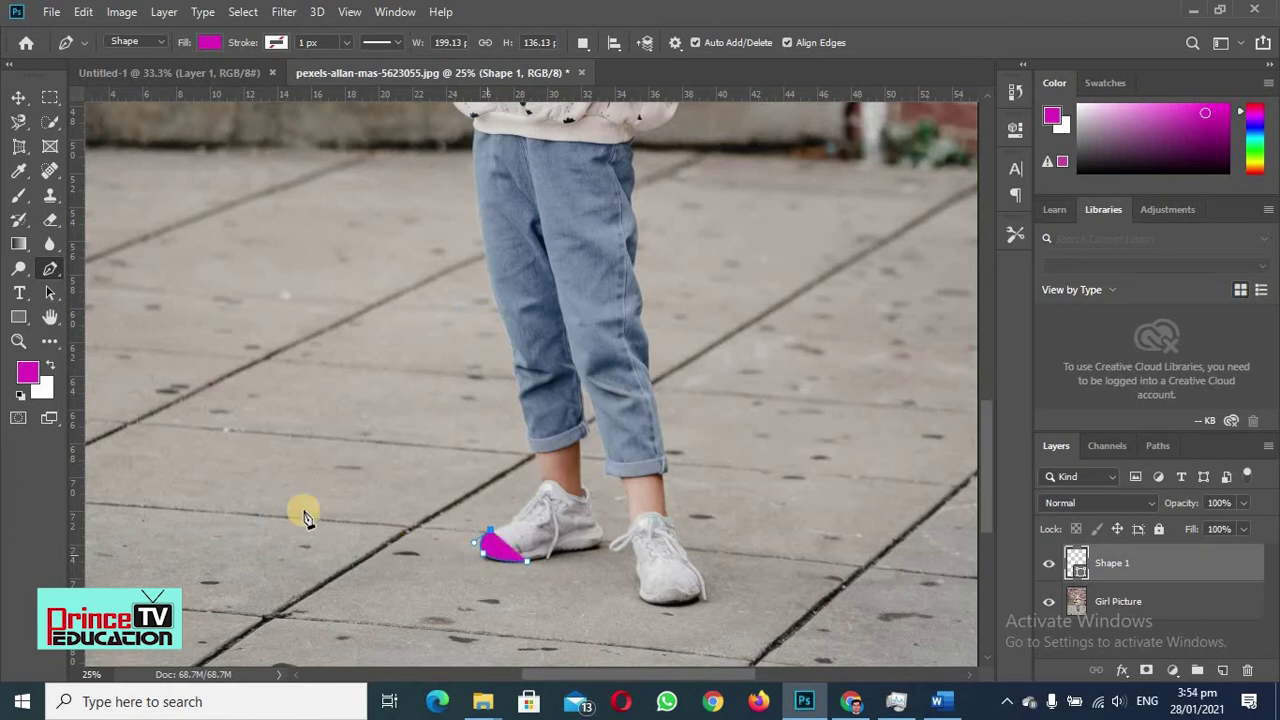
- Switch the Pen tool from Shape to Path mode and undo the stray anchor point on the shoe
{"action": "left_click", "coordinate": [160, 44]}
{"action": "left_click", "coordinate": [499, 550]}
{"action": "key", "text": "ctrl+z"}
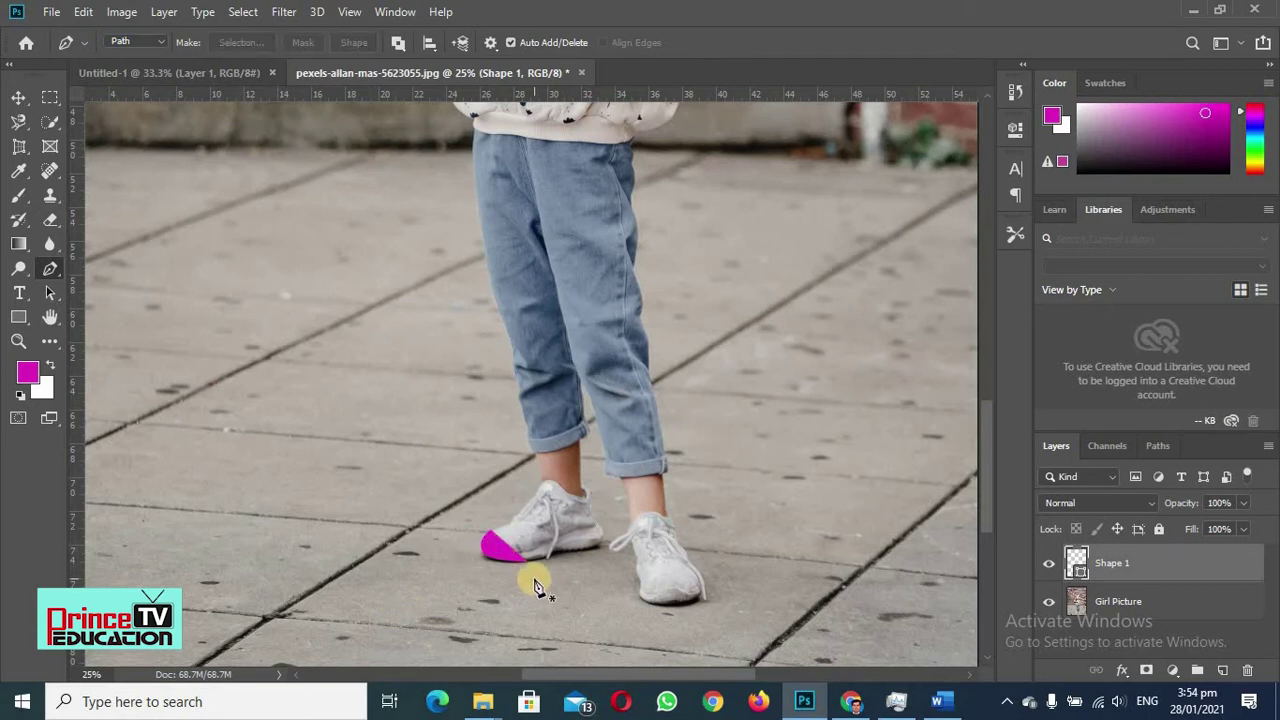
- Delete the magenta shape covering the toe of the left shoe
{"action": "left_click", "coordinate": [19, 97]}
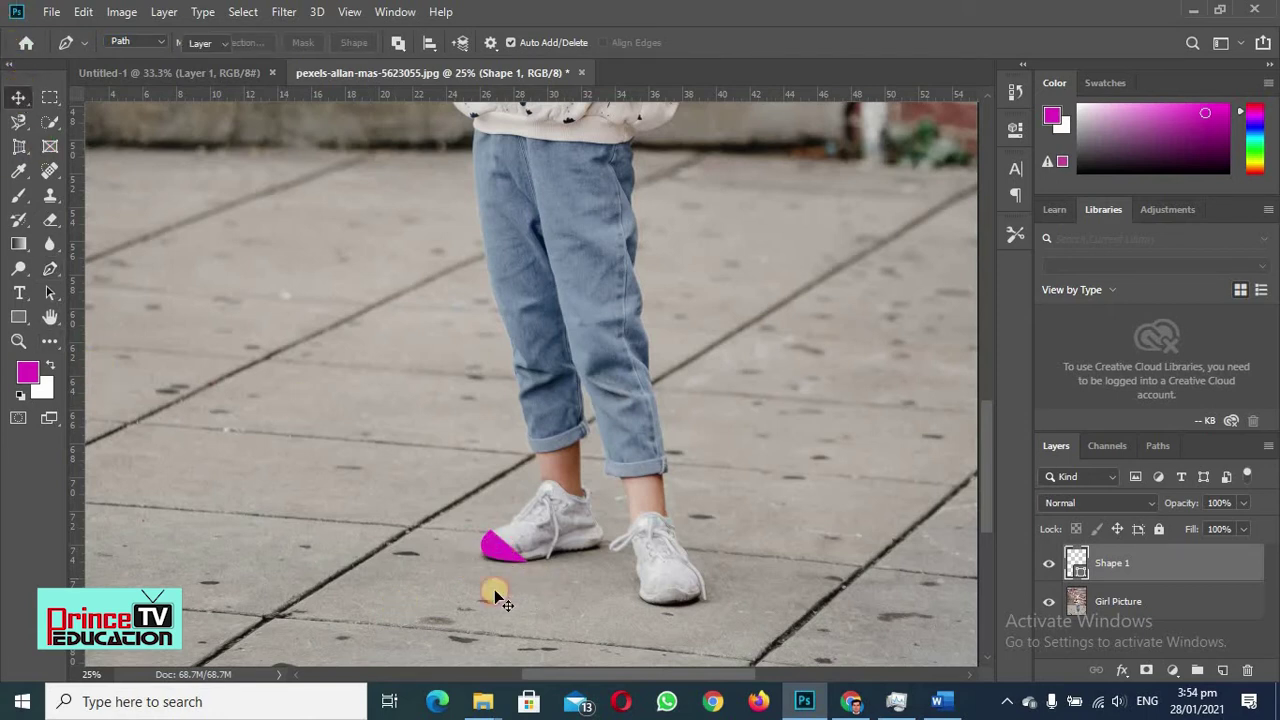
{"action": "left_click", "coordinate": [490, 550]}
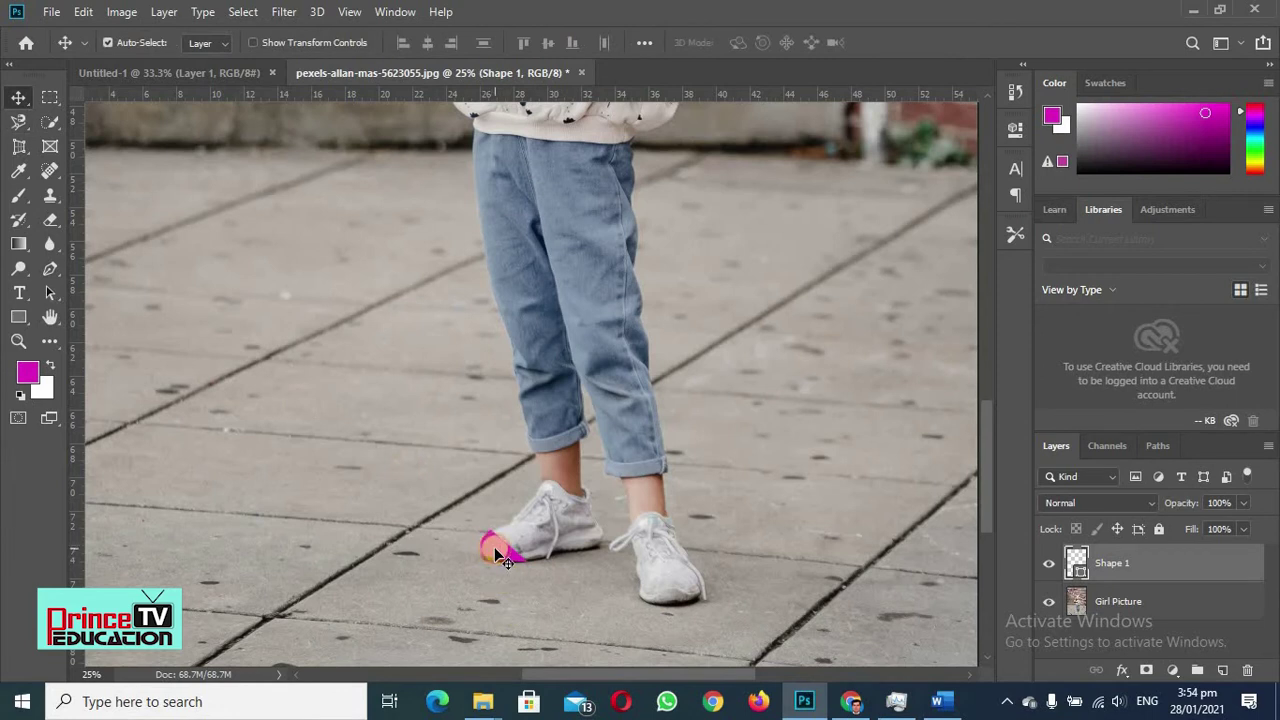
{"action": "key", "text": "Delete"}
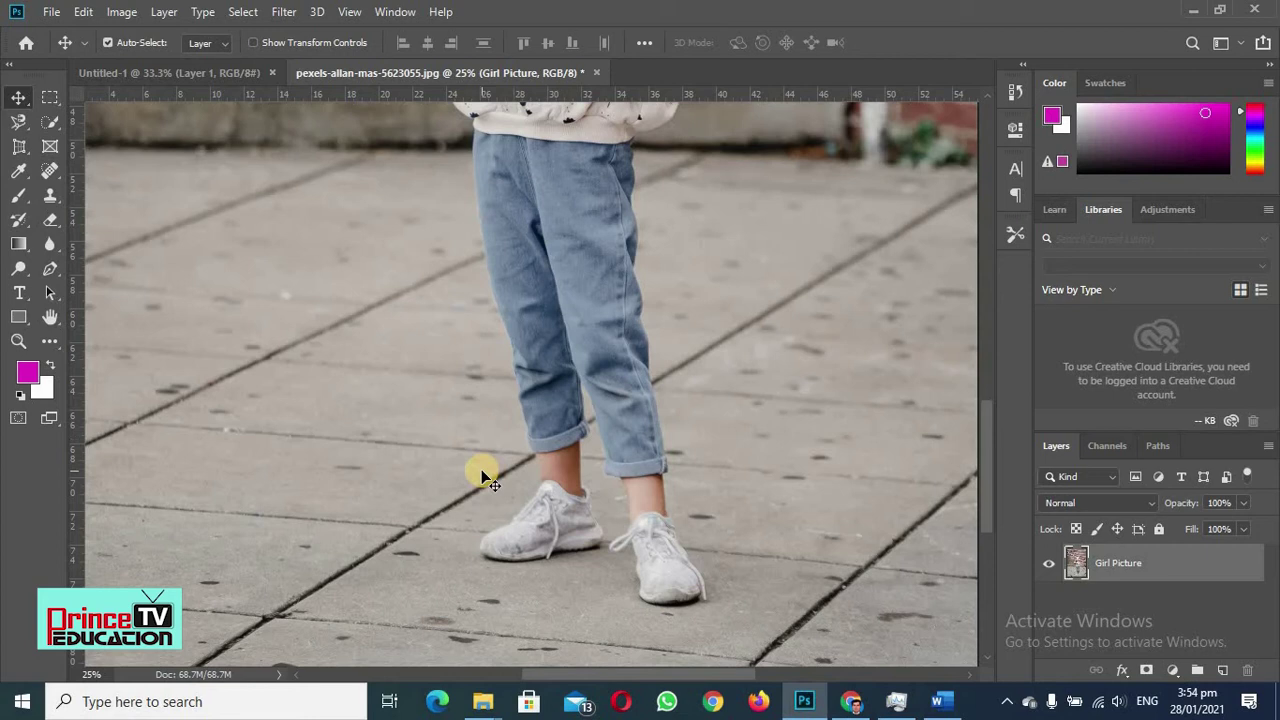
- At 100% zoom, start a Pen tool path under the left shoe's sole and curve it around the toe, ending in a corner point
{"action": "key", "text": "z"}
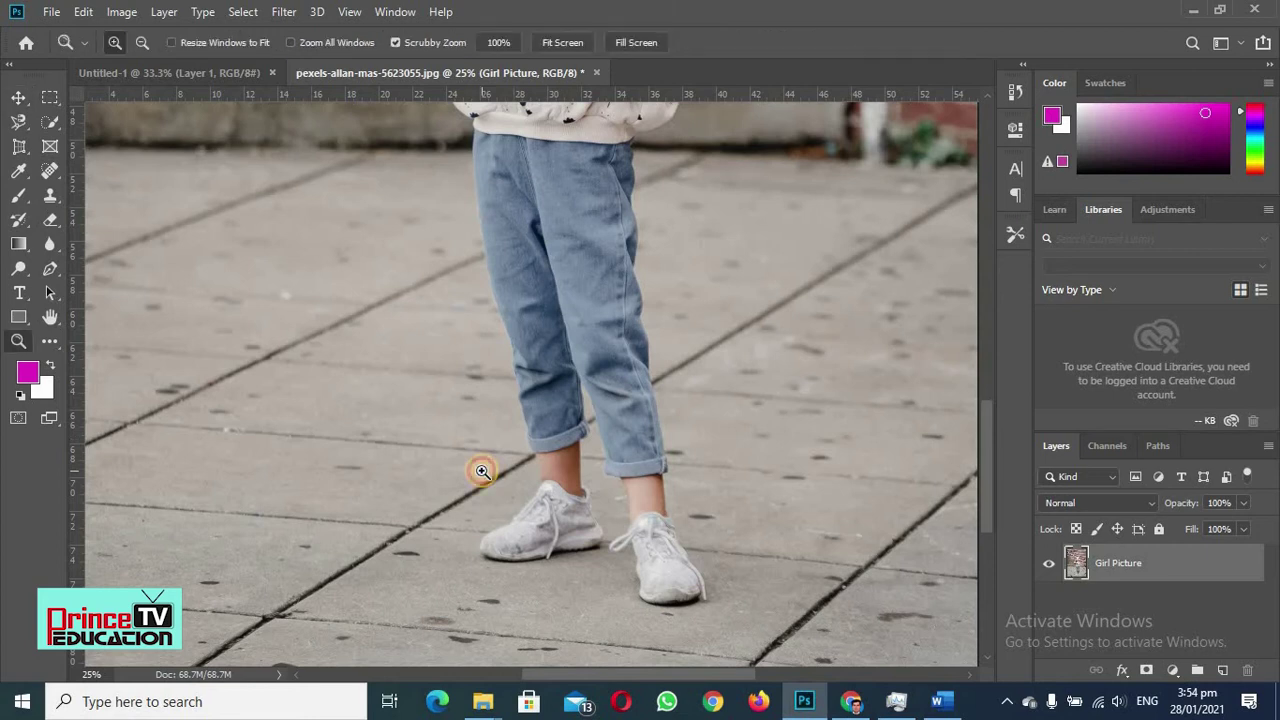
{"action": "left_click", "coordinate": [479, 469]}
{"action": "left_click", "coordinate": [465, 471]}
{"action": "left_click", "coordinate": [465, 471]}
{"action": "key", "text": "v"}
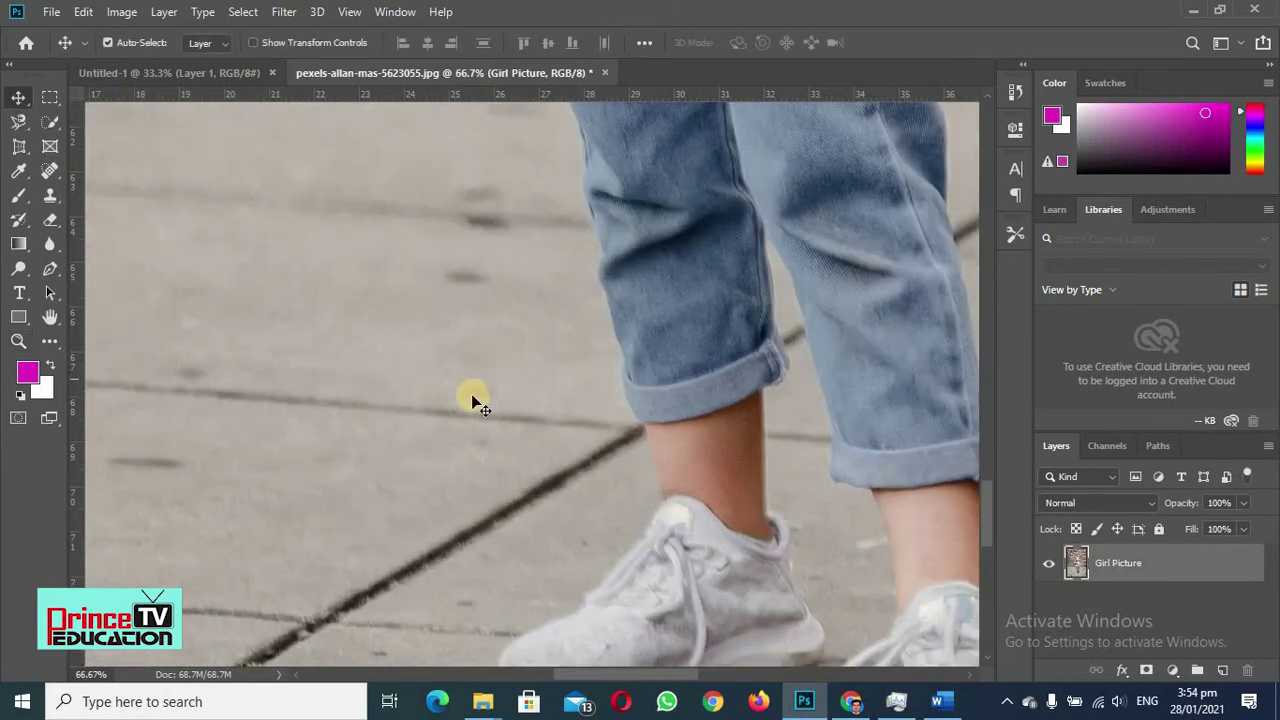
{"action": "key", "text": "z"}
{"action": "left_click", "coordinate": [471, 394]}
{"action": "key", "text": "v"}
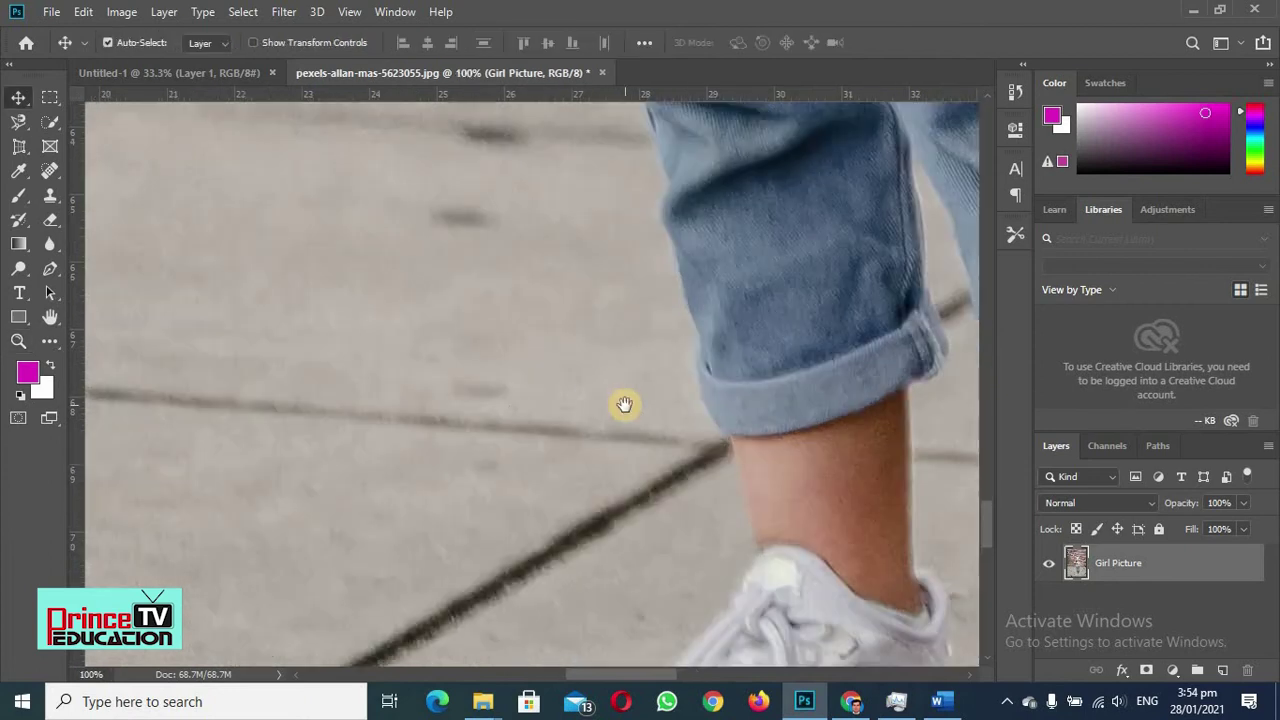
{"action": "left_click_drag", "start_coordinate": [624, 404], "coordinate": [386, 143]}
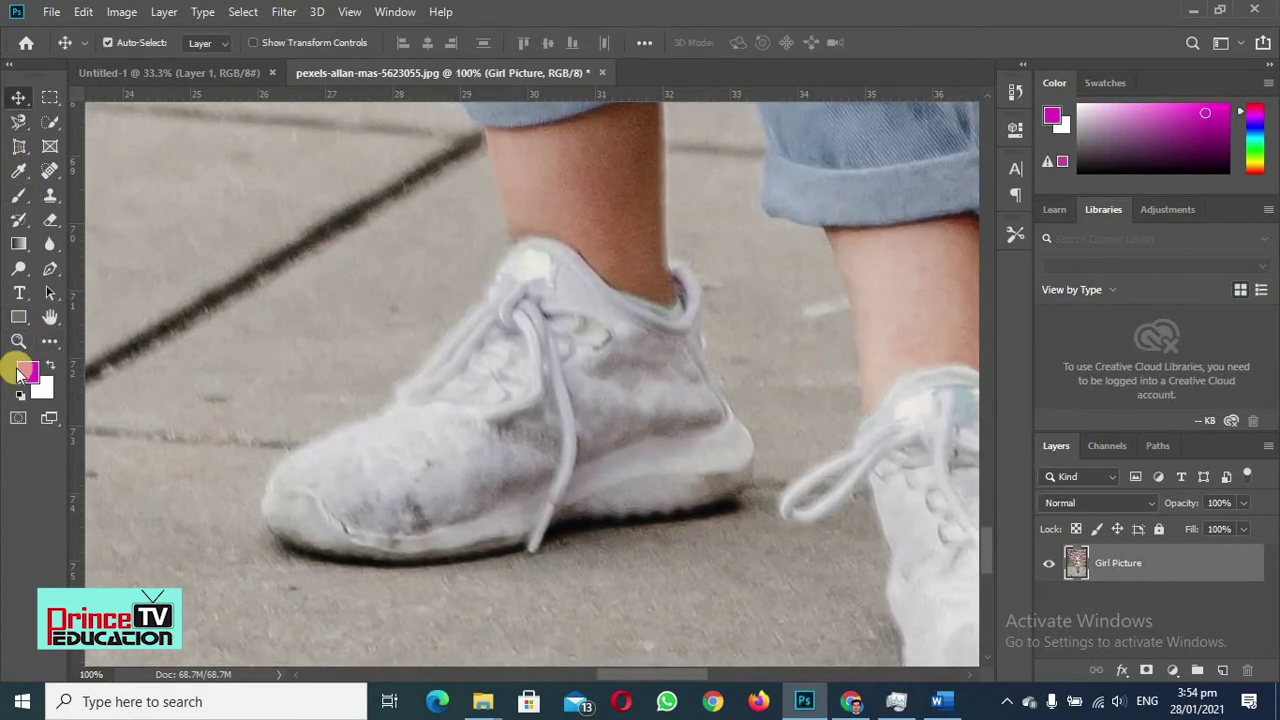
{"action": "left_click", "coordinate": [50, 268]}
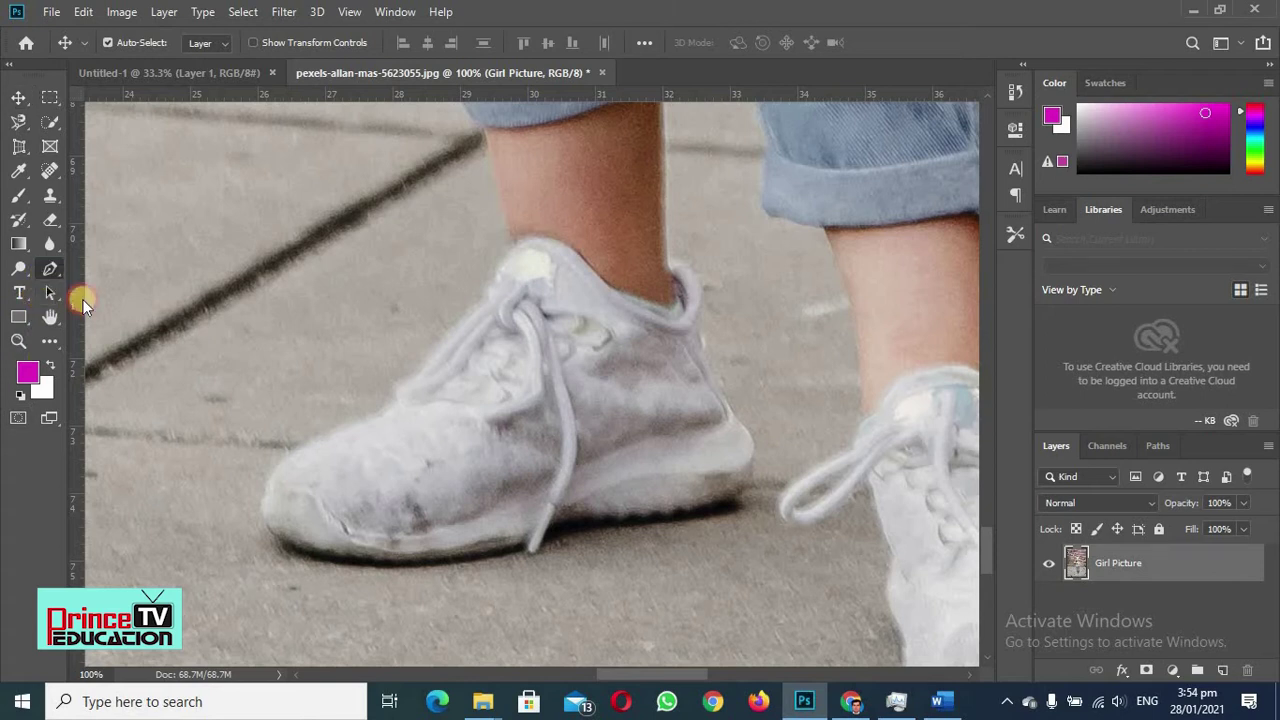
{"action": "left_click", "coordinate": [457, 563]}
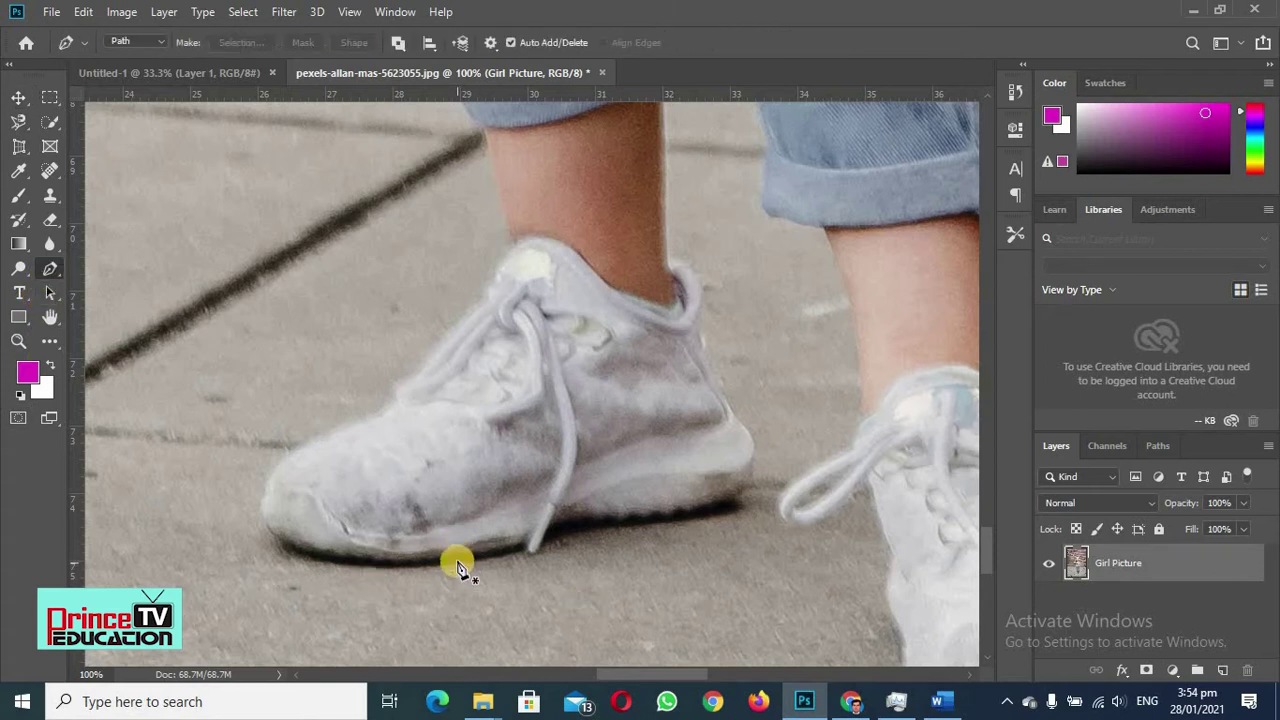
{"action": "left_click", "coordinate": [284, 545]}
{"action": "left_click_drag", "start_coordinate": [250, 516], "coordinate": [209, 495]}
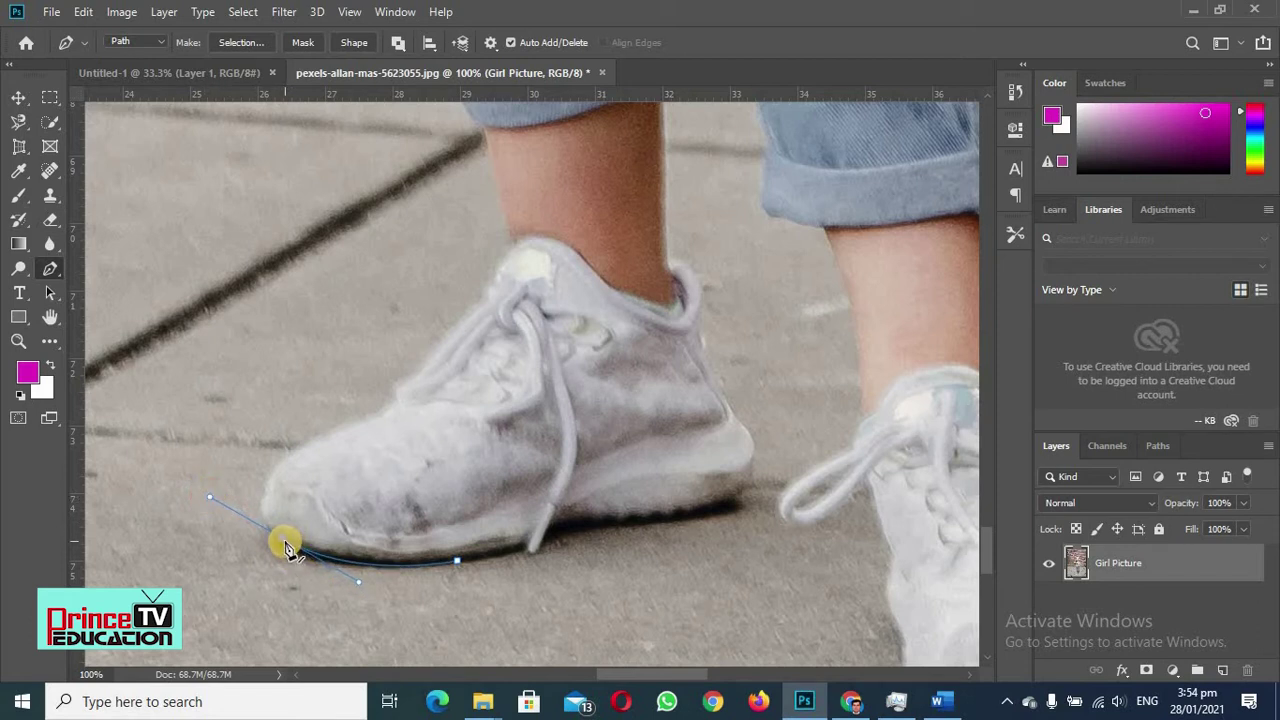
{"action": "left_click_drag", "start_coordinate": [288, 450], "coordinate": [343, 391]}
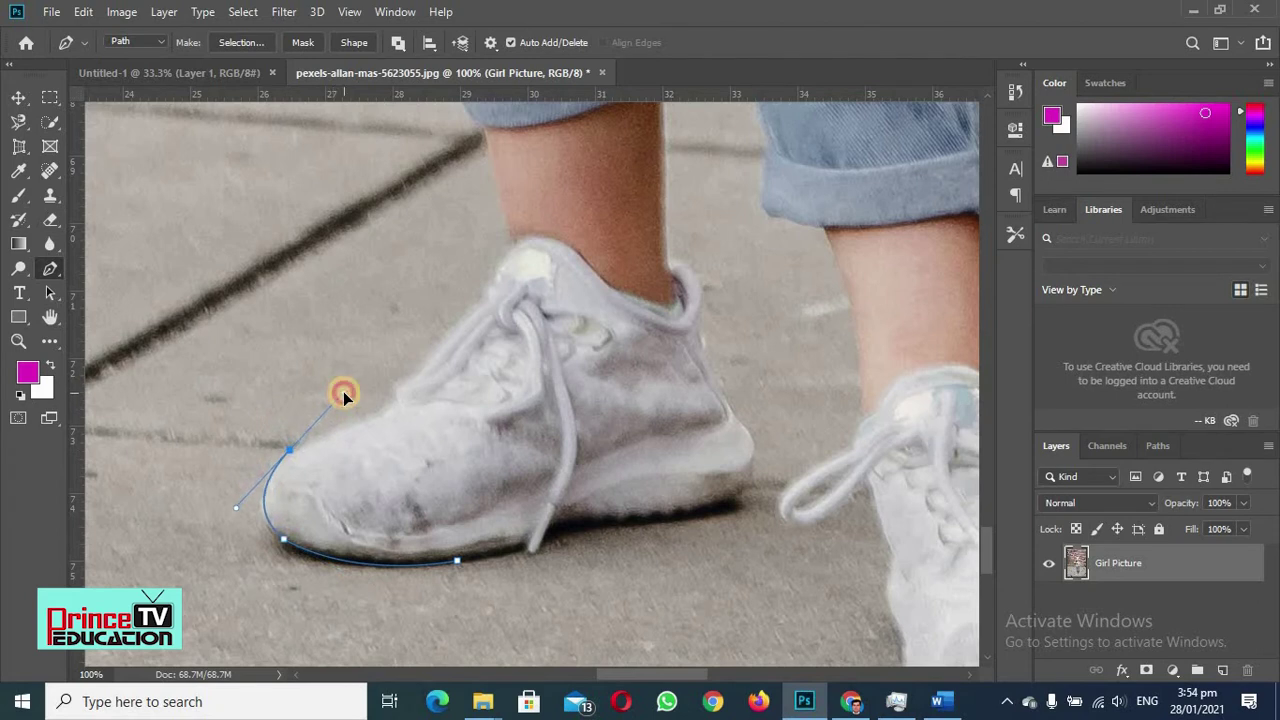
{"action": "left_click", "coordinate": [290, 455], "text": "alt"}
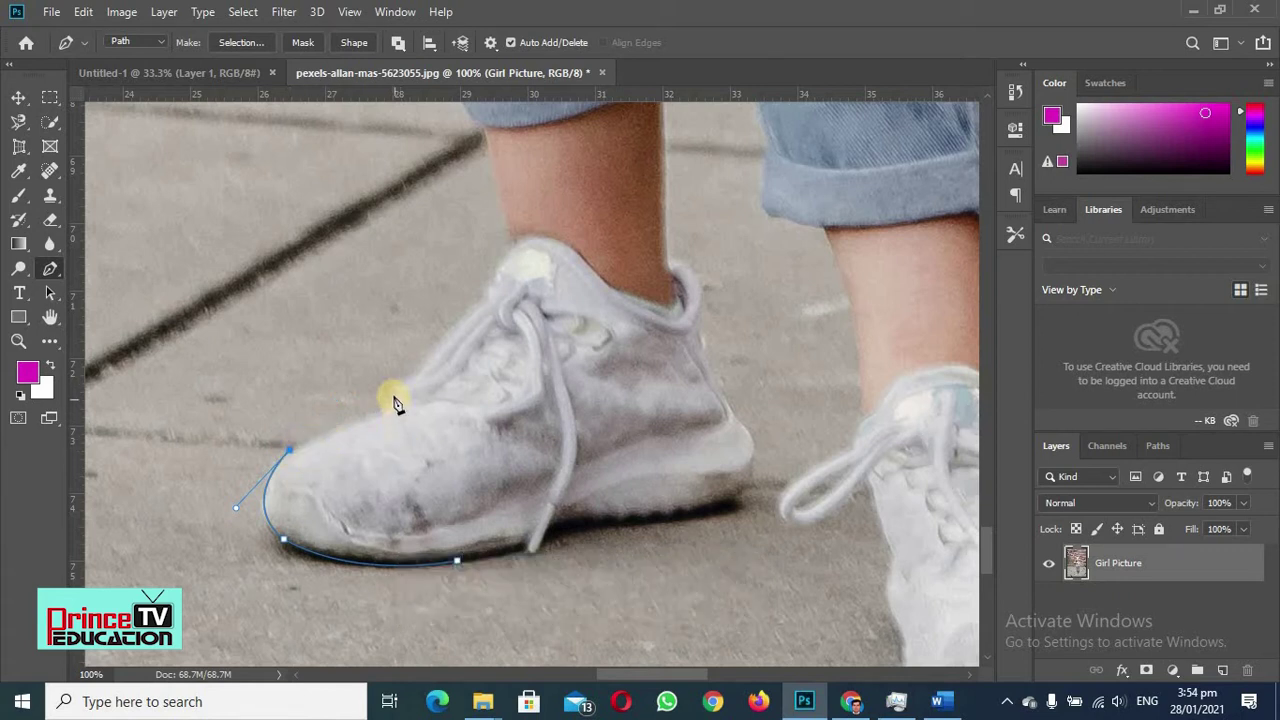
- Continue the path up the laced front of the shoe and along the ankle to the lower edge of the jeans cuff
{"action": "left_click_drag", "start_coordinate": [363, 428], "coordinate": [424, 364]}
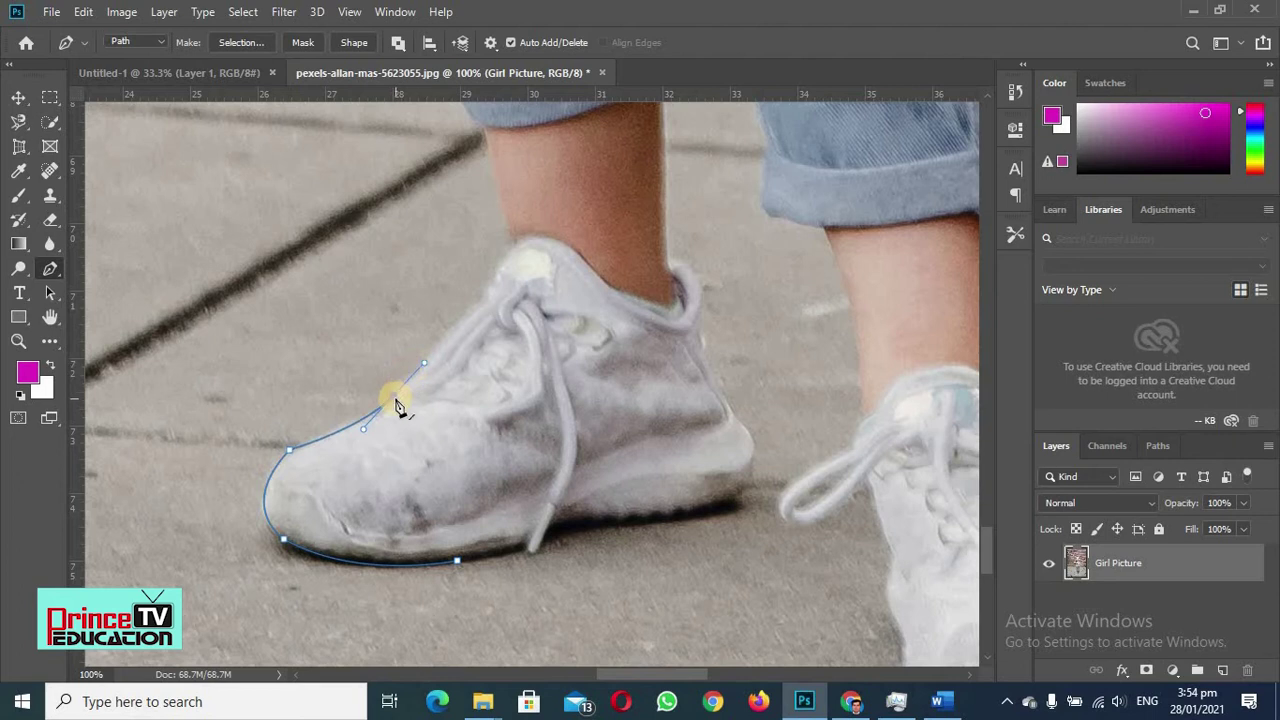
{"action": "left_click", "coordinate": [394, 399], "text": "alt"}
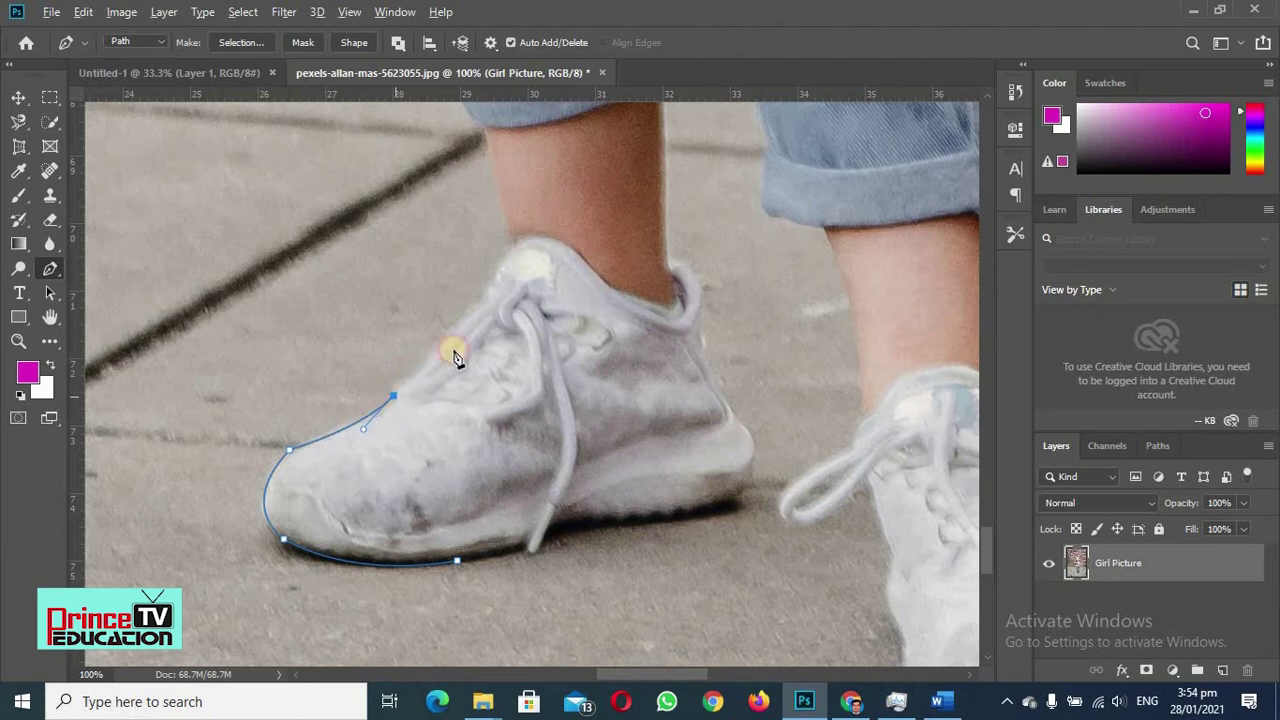
{"action": "left_click", "coordinate": [483, 299]}
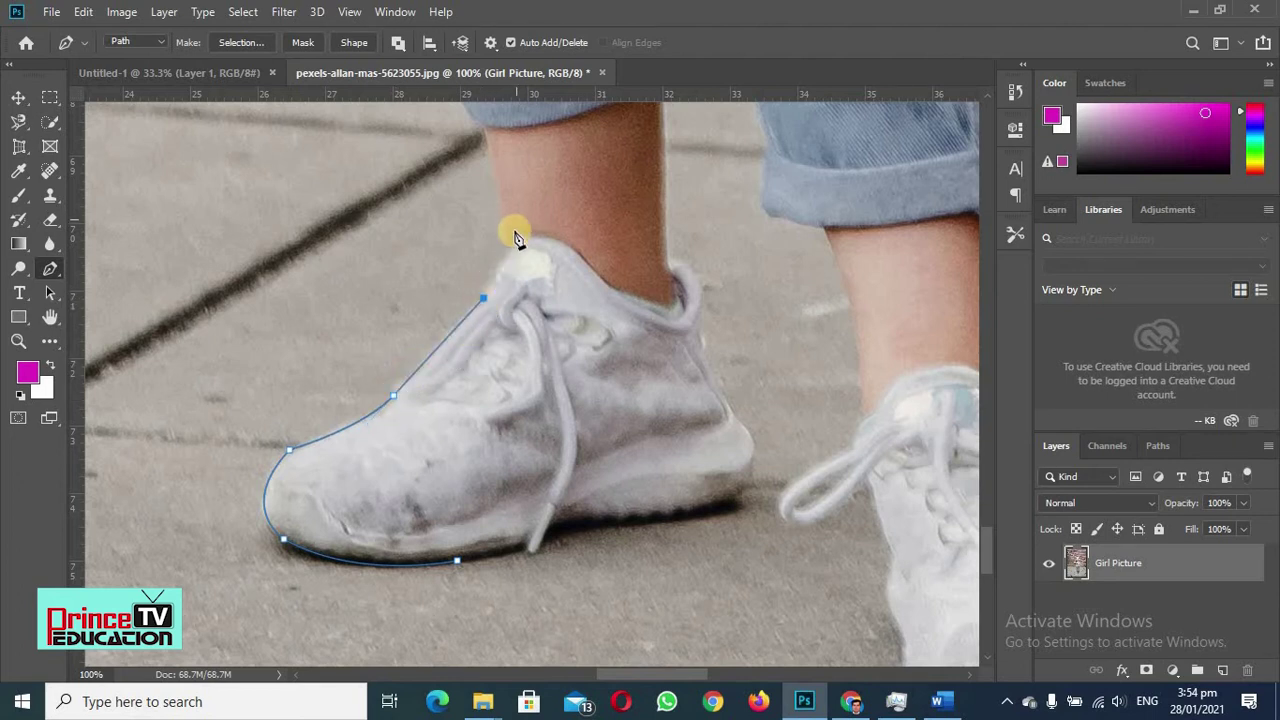
{"action": "left_click_drag", "start_coordinate": [536, 226], "coordinate": [536, 218]}
{"action": "scroll", "coordinate": [497, 180], "scroll_direction": "up", "scroll_amount": 3}
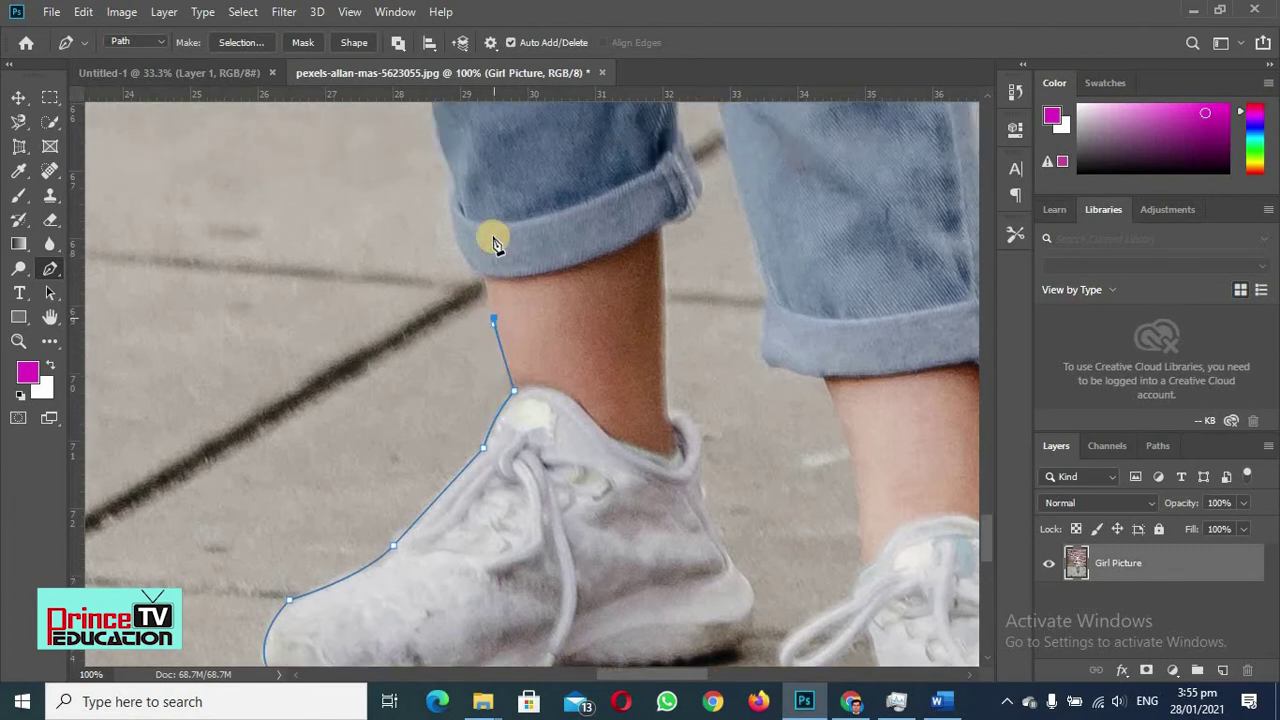
{"action": "scroll", "coordinate": [494, 243], "scroll_direction": "up", "scroll_amount": 2}
{"action": "left_click", "coordinate": [482, 350]}
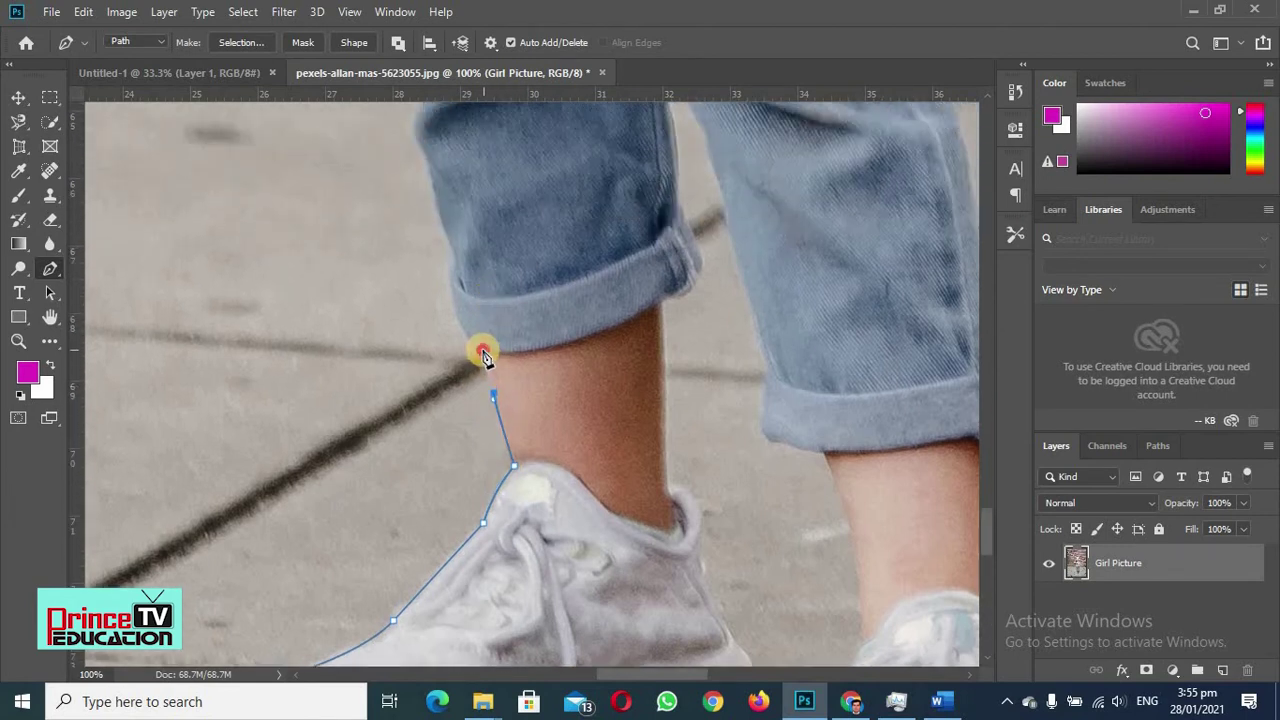
- Trace the path around the outer edge of the jeans cuff and up the trouser leg past the first crease
{"action": "left_click_drag", "start_coordinate": [454, 302], "coordinate": [453, 258]}
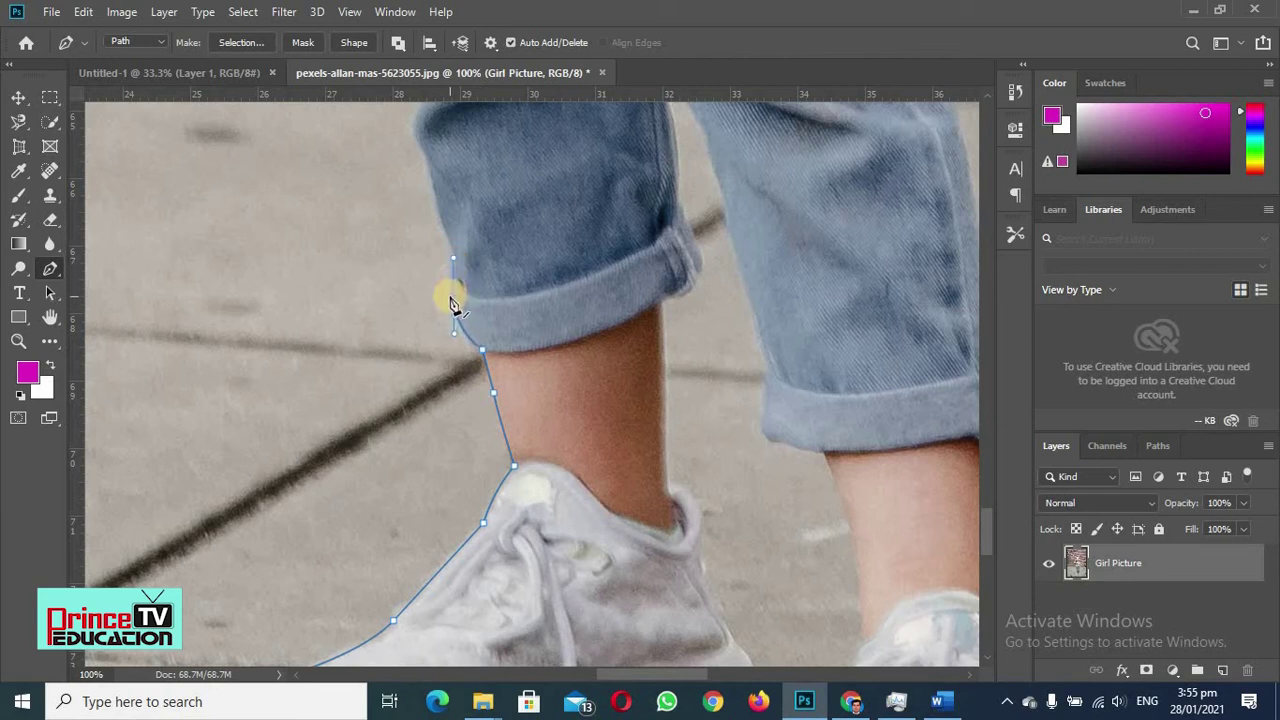
{"action": "left_click", "coordinate": [453, 297], "text": "alt"}
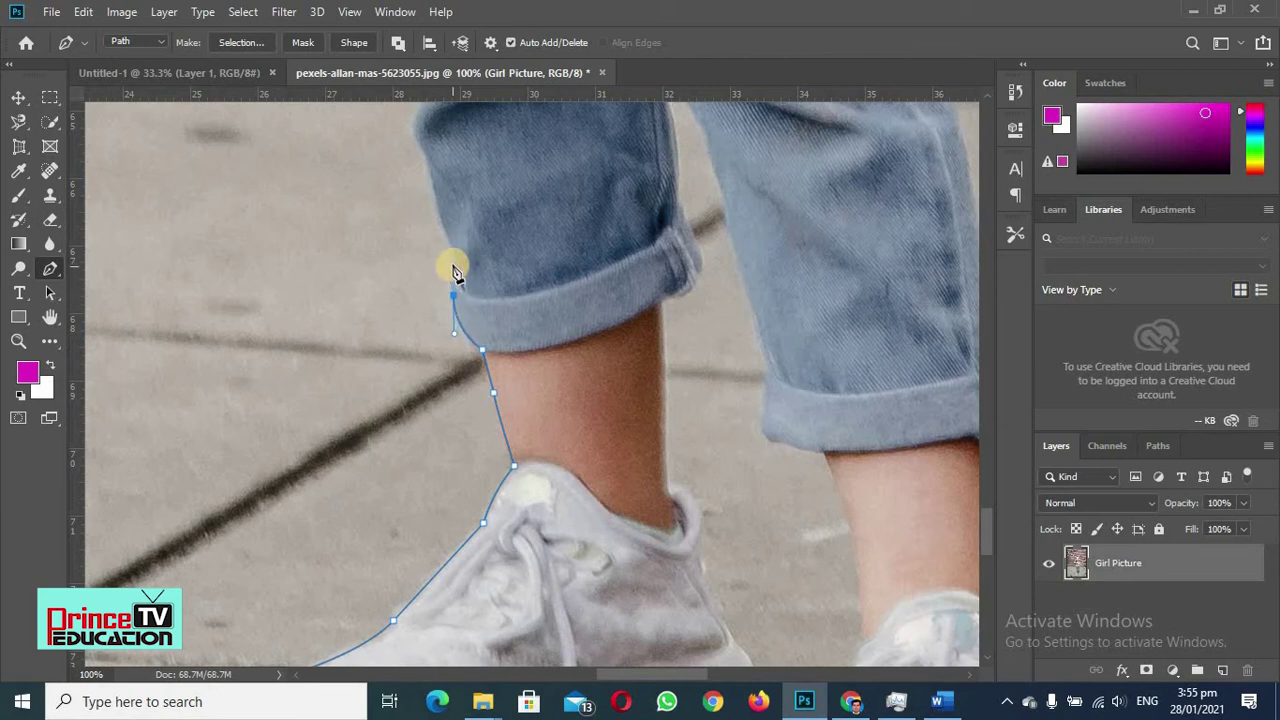
{"action": "mouse_move", "coordinate": [453, 265]}
{"action": "left_mouse_down"}
{"action": "mouse_move", "coordinate": [463, 259]}
{"action": "mouse_move", "coordinate": [454, 266]}
{"action": "left_mouse_up"}
{"action": "scroll", "coordinate": [477, 263], "scroll_direction": "up", "scroll_amount": 3}
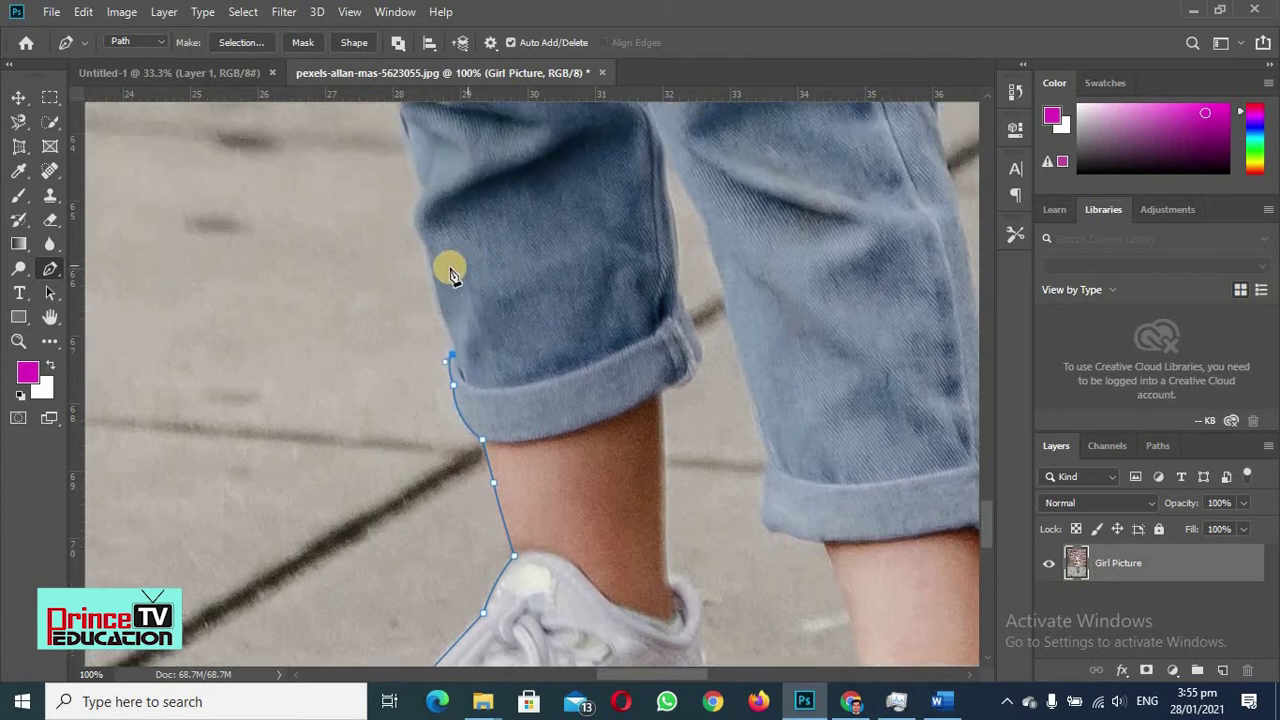
{"action": "scroll", "coordinate": [450, 275], "scroll_direction": "up", "scroll_amount": 2}
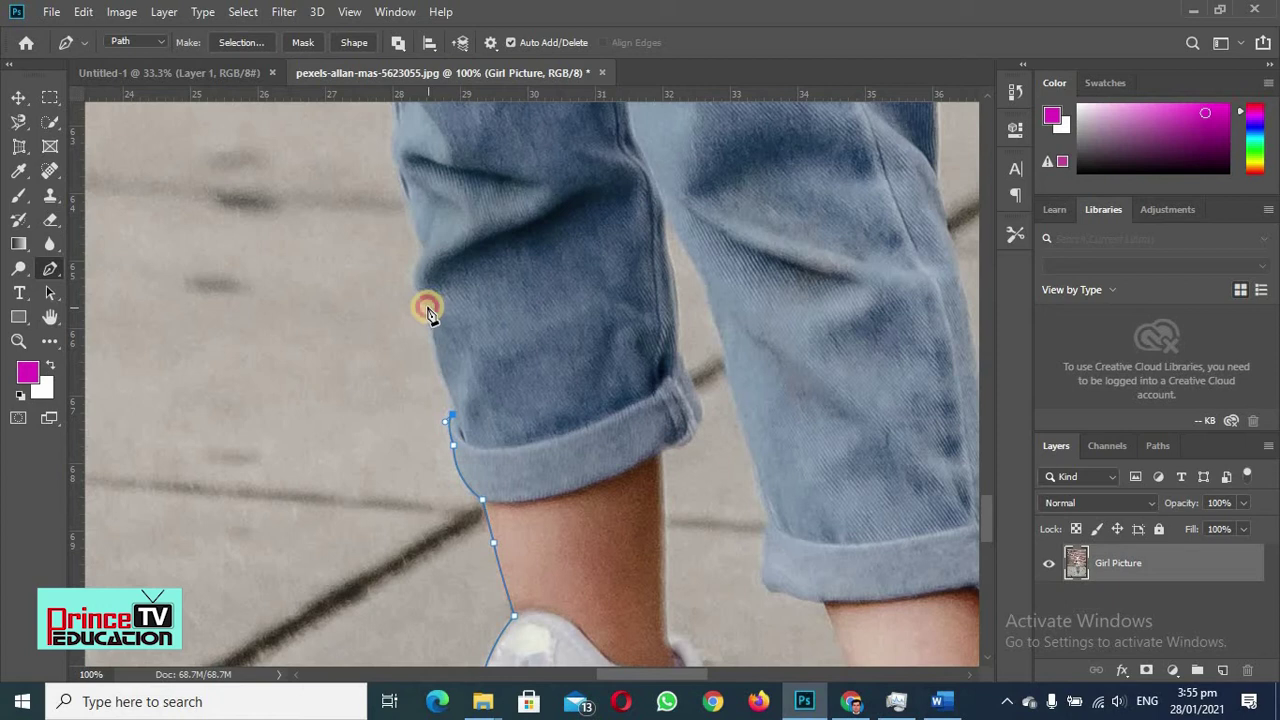
{"action": "left_click_drag", "start_coordinate": [428, 312], "coordinate": [421, 298]}
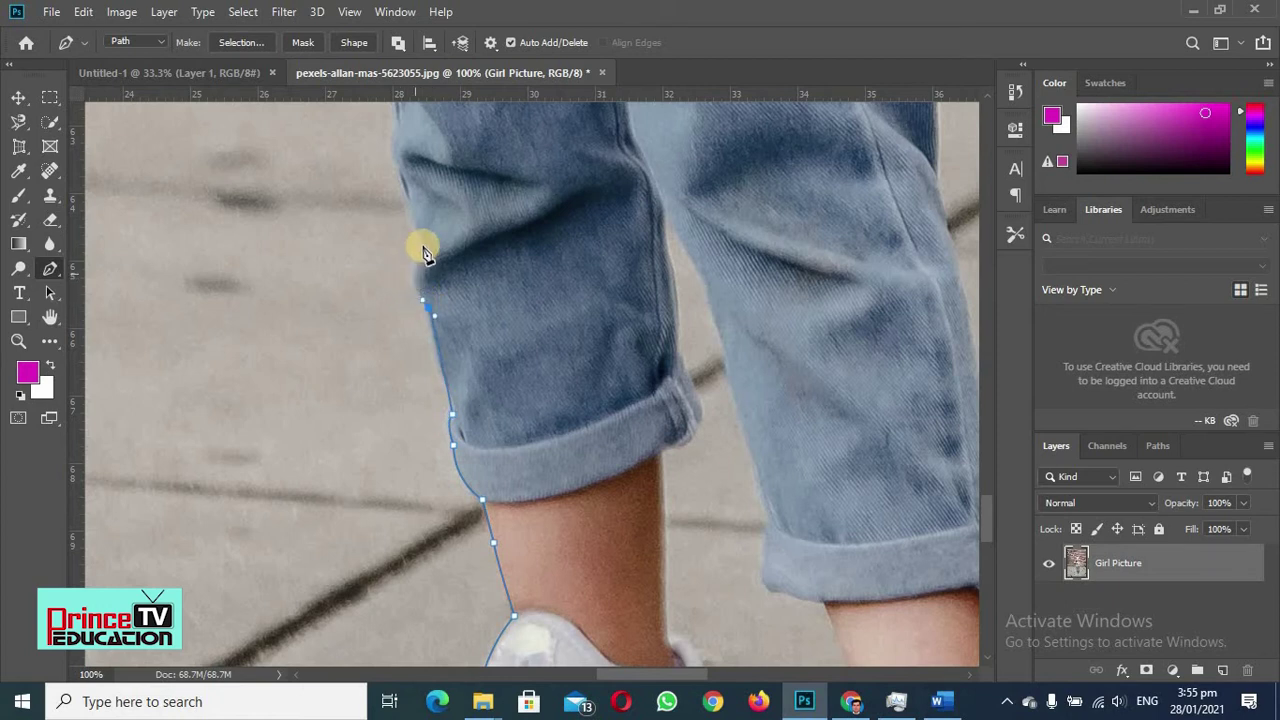
{"action": "left_click_drag", "start_coordinate": [422, 250], "coordinate": [446, 203]}
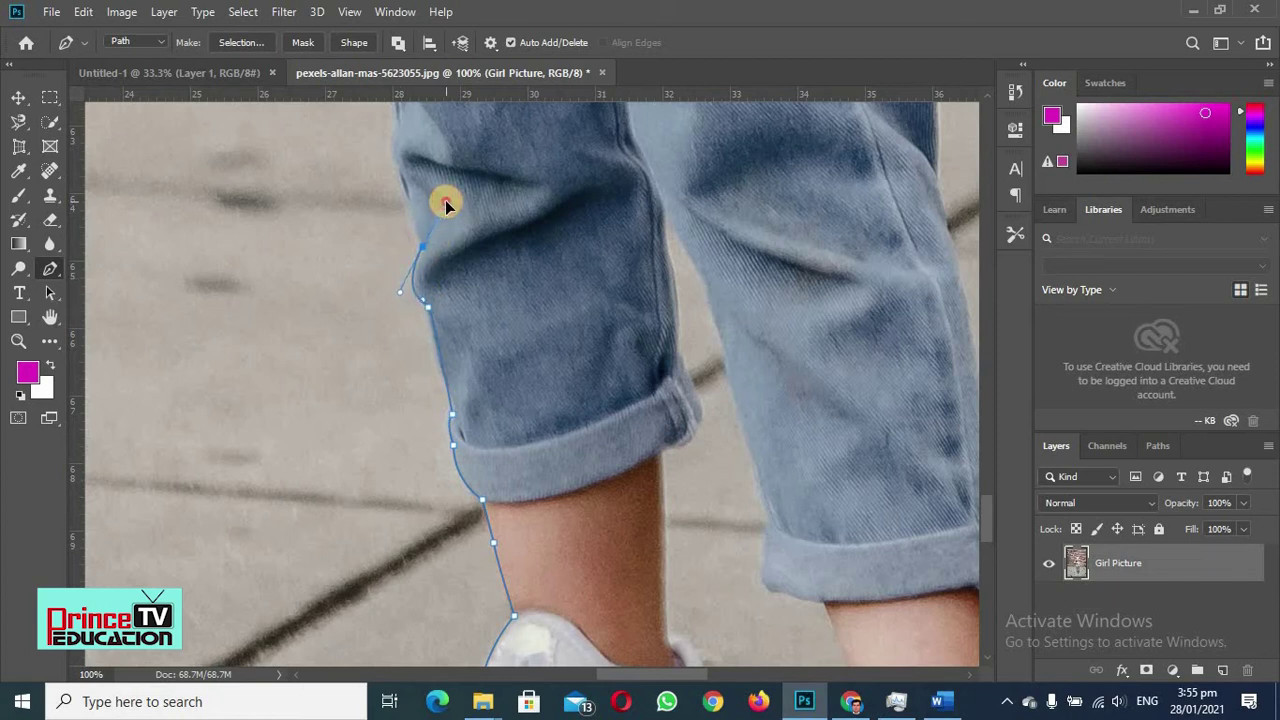
{"action": "left_click", "coordinate": [422, 248], "text": "alt"}
- Continue the path up the jeans' outer edge past the upper crease, curving it along the lower leg towards the knee
{"action": "scroll", "coordinate": [415, 248], "scroll_direction": "up", "scroll_amount": 3}
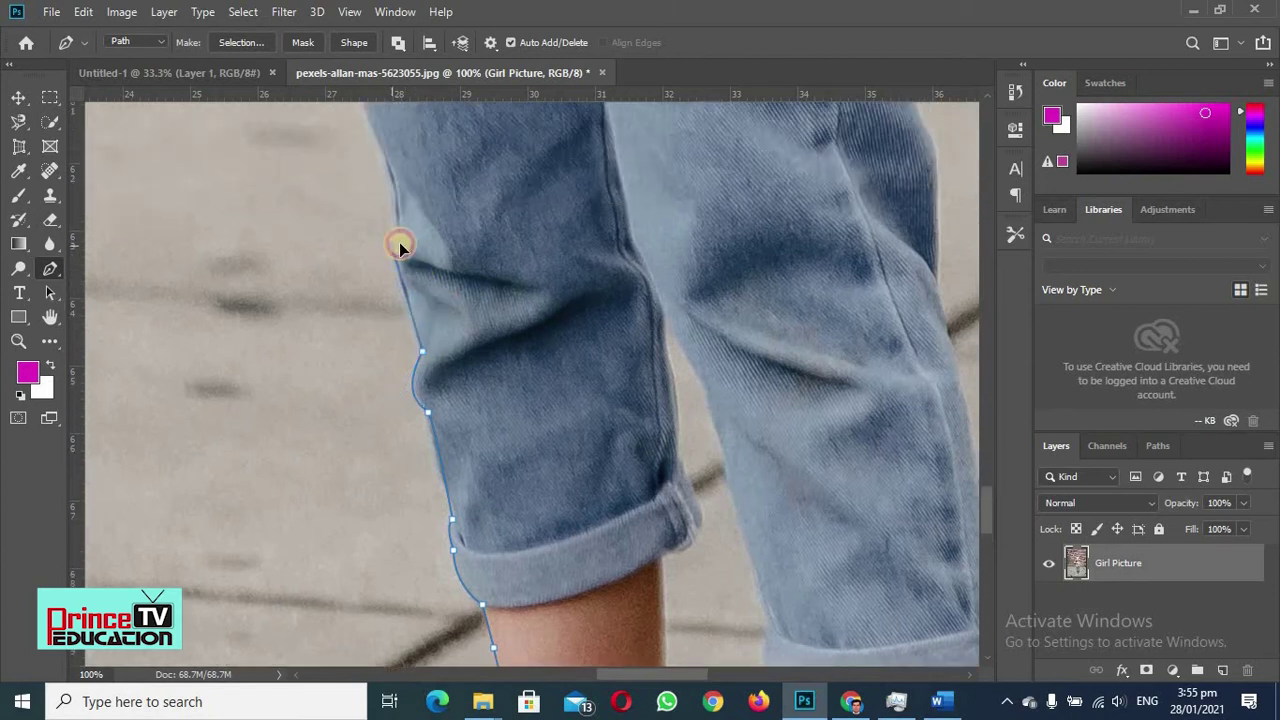
{"action": "left_click_drag", "start_coordinate": [399, 243], "coordinate": [396, 243]}
{"action": "left_click", "coordinate": [397, 242]}
{"action": "left_click_drag", "start_coordinate": [373, 137], "coordinate": [355, 125]}
{"action": "scroll", "coordinate": [525, 287], "scroll_direction": "up", "scroll_amount": 2}
{"action": "scroll", "coordinate": [525, 287], "scroll_direction": "up", "scroll_amount": 4}
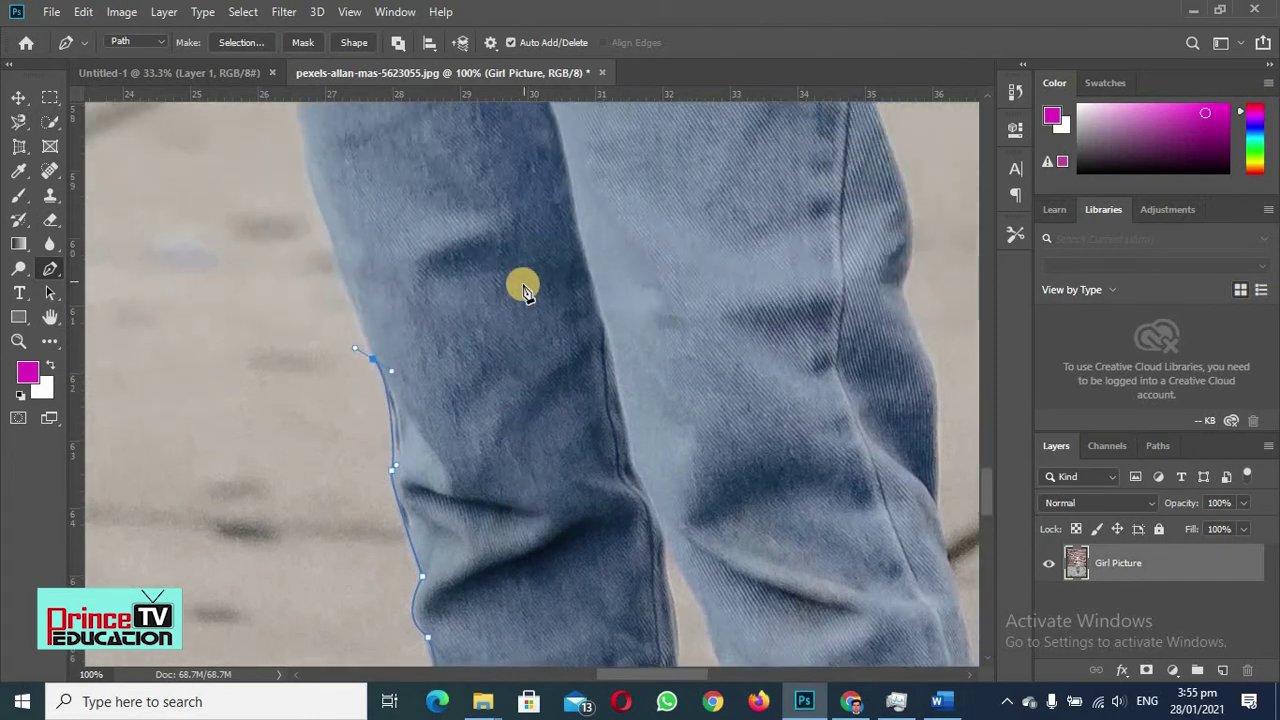
- Extend the path with straight segments up the outer edge of the jeans from the knee to the hip
{"action": "left_click", "coordinate": [304, 240]}
{"action": "scroll", "coordinate": [346, 265], "scroll_direction": "up", "scroll_amount": 4}
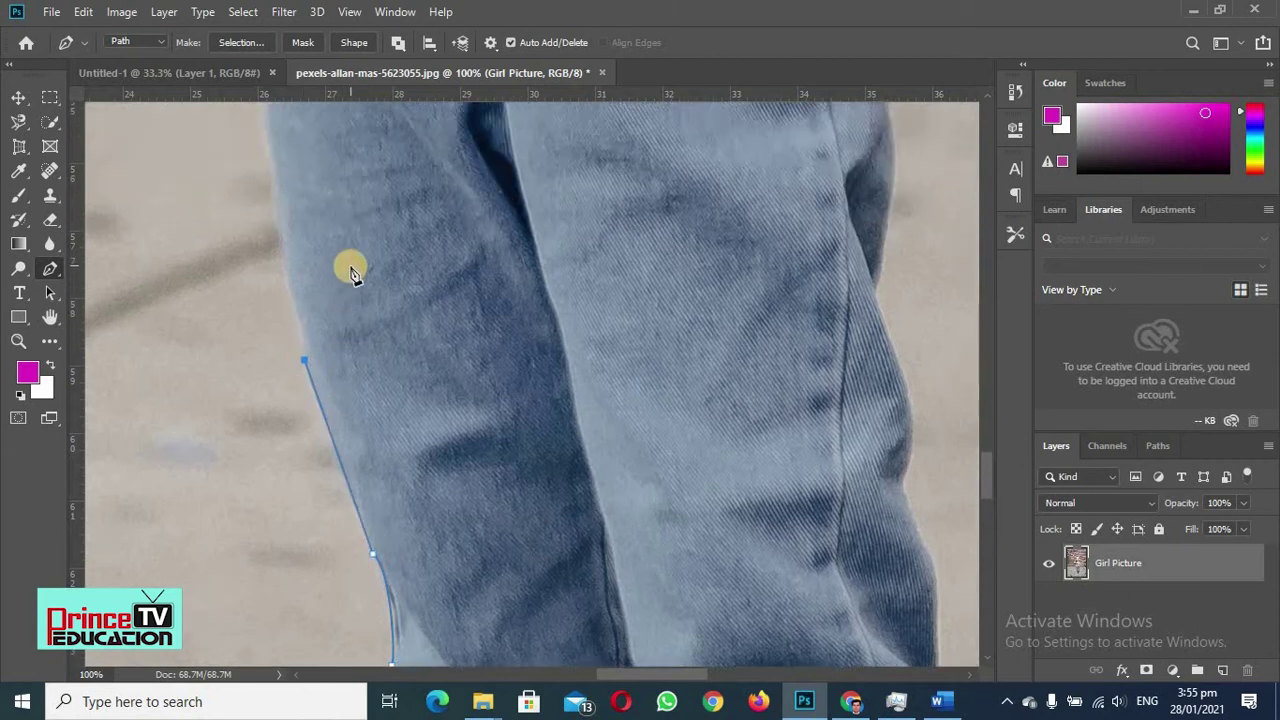
{"action": "left_click", "coordinate": [265, 228]}
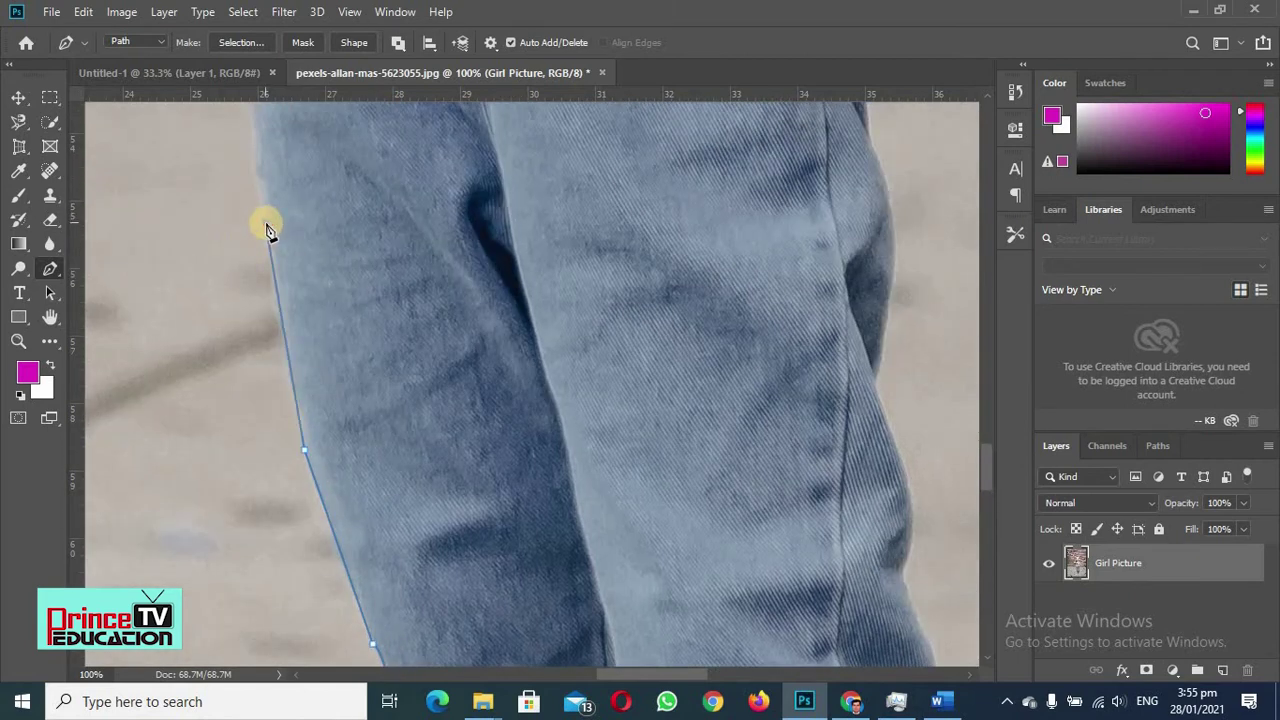
{"action": "scroll", "coordinate": [290, 265], "scroll_direction": "up", "scroll_amount": 5}
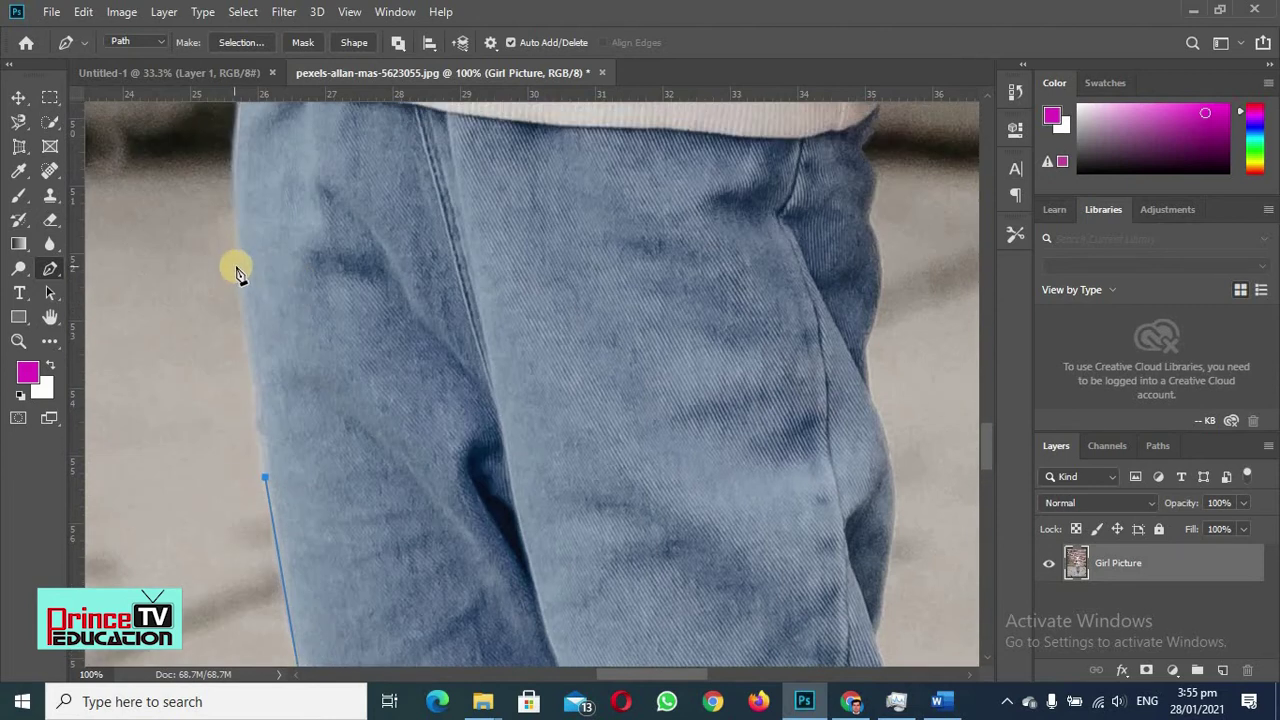
{"action": "left_click", "coordinate": [236, 270]}
{"action": "scroll", "coordinate": [266, 283], "scroll_direction": "up", "scroll_amount": 4}
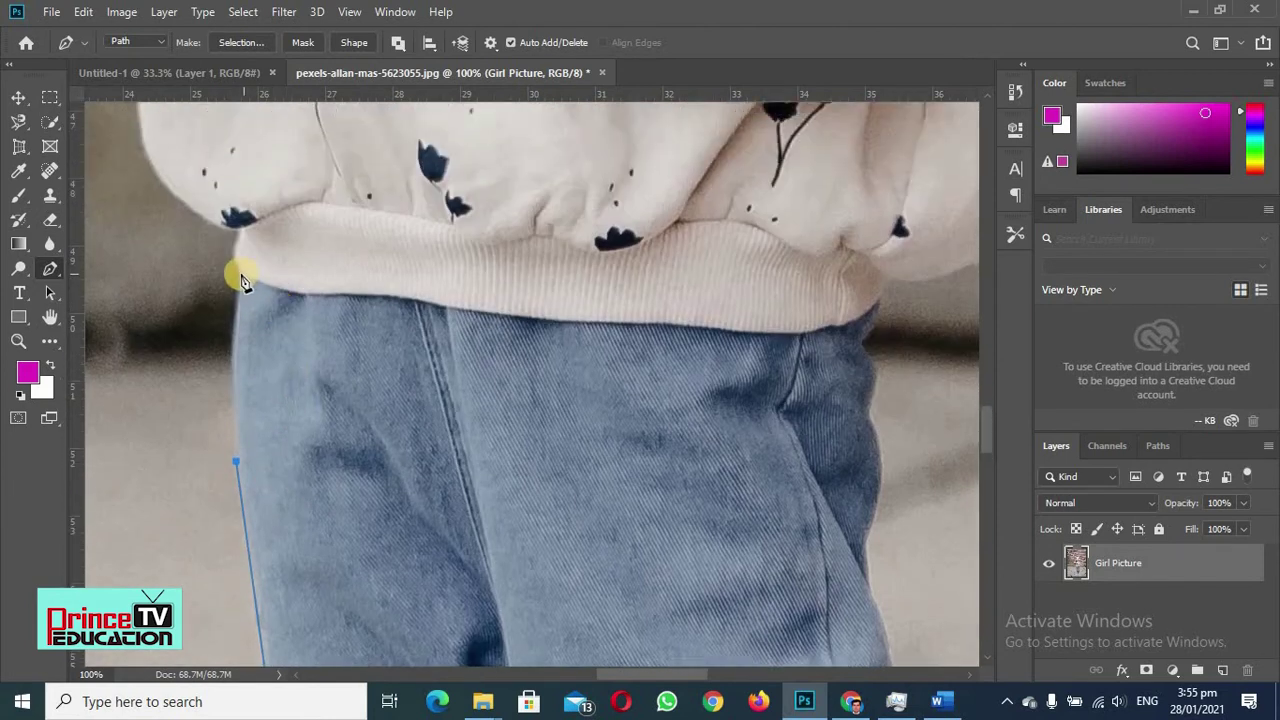
- Curve the path up to the waist corner of the sweatshirt and around the end of its ribbed hem
{"action": "left_click_drag", "start_coordinate": [241, 272], "coordinate": [251, 233]}
{"action": "left_click", "coordinate": [242, 277], "text": "alt"}
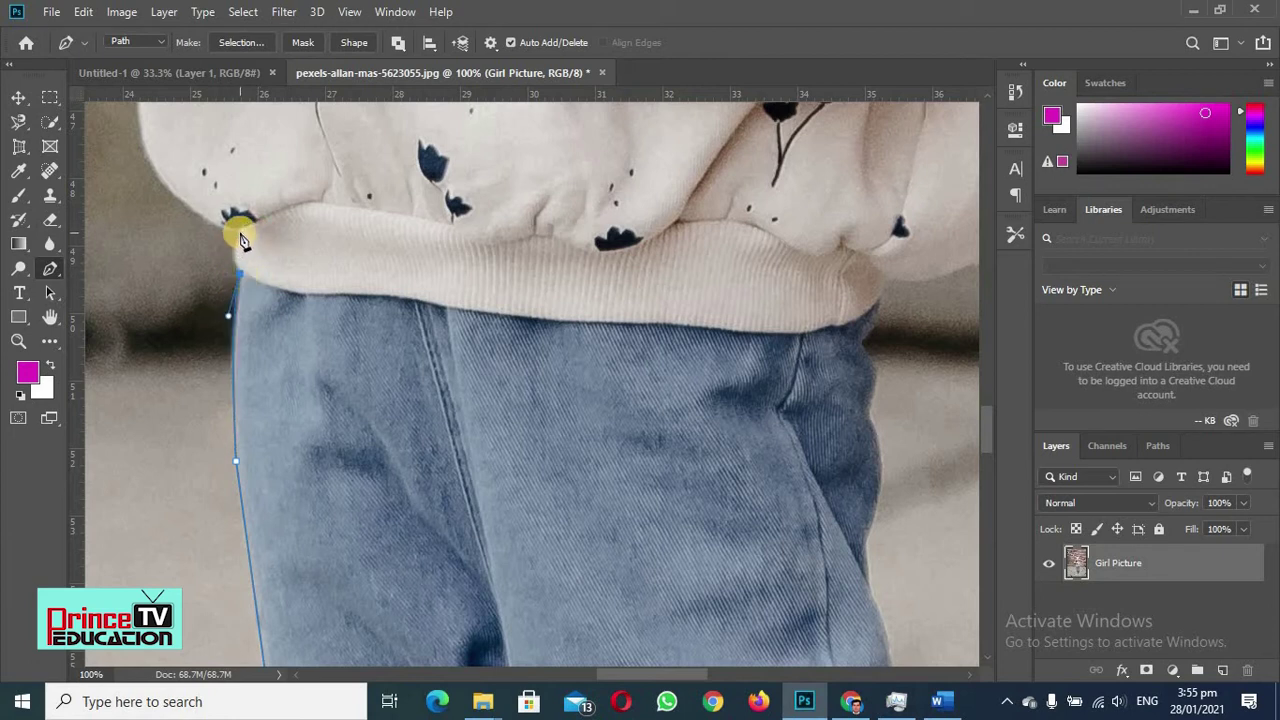
{"action": "left_click_drag", "start_coordinate": [240, 234], "coordinate": [254, 213]}
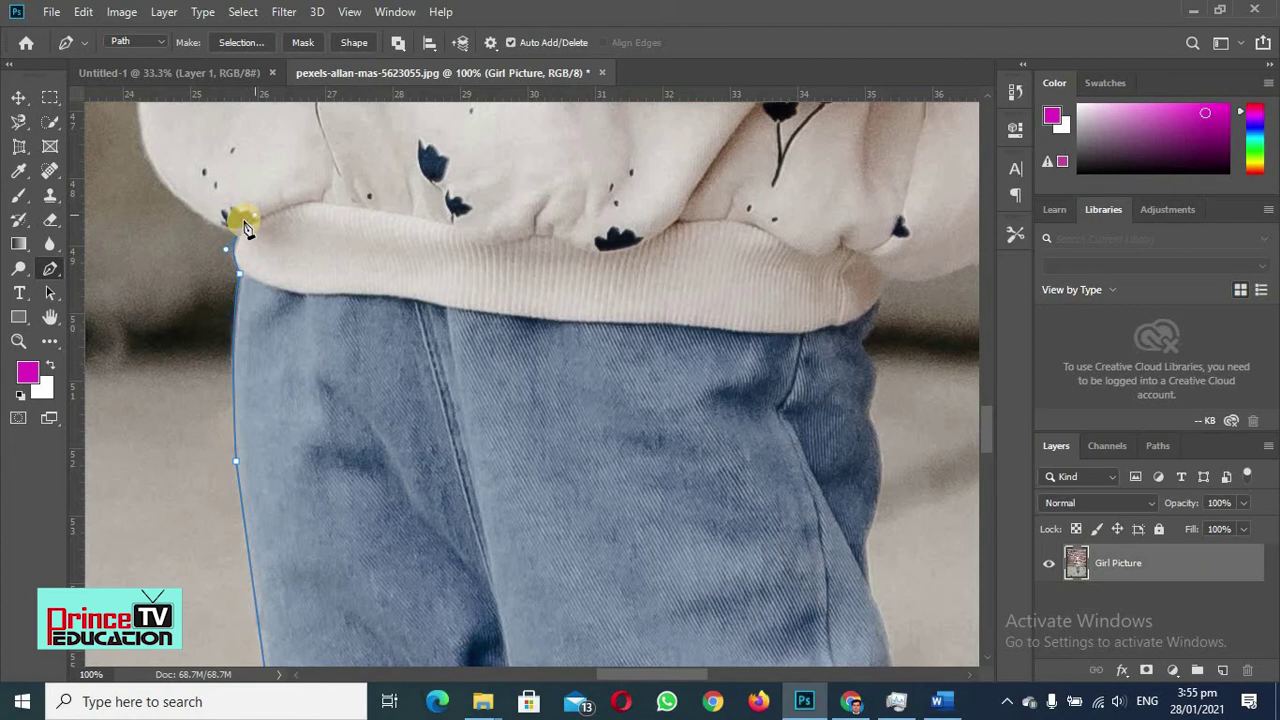
- Curve the path around the sweatshirt's lower bulge, add a corner point, and run it up to the underside of the basketball
{"action": "scroll", "coordinate": [105, 235], "scroll_direction": "up", "scroll_amount": 3}
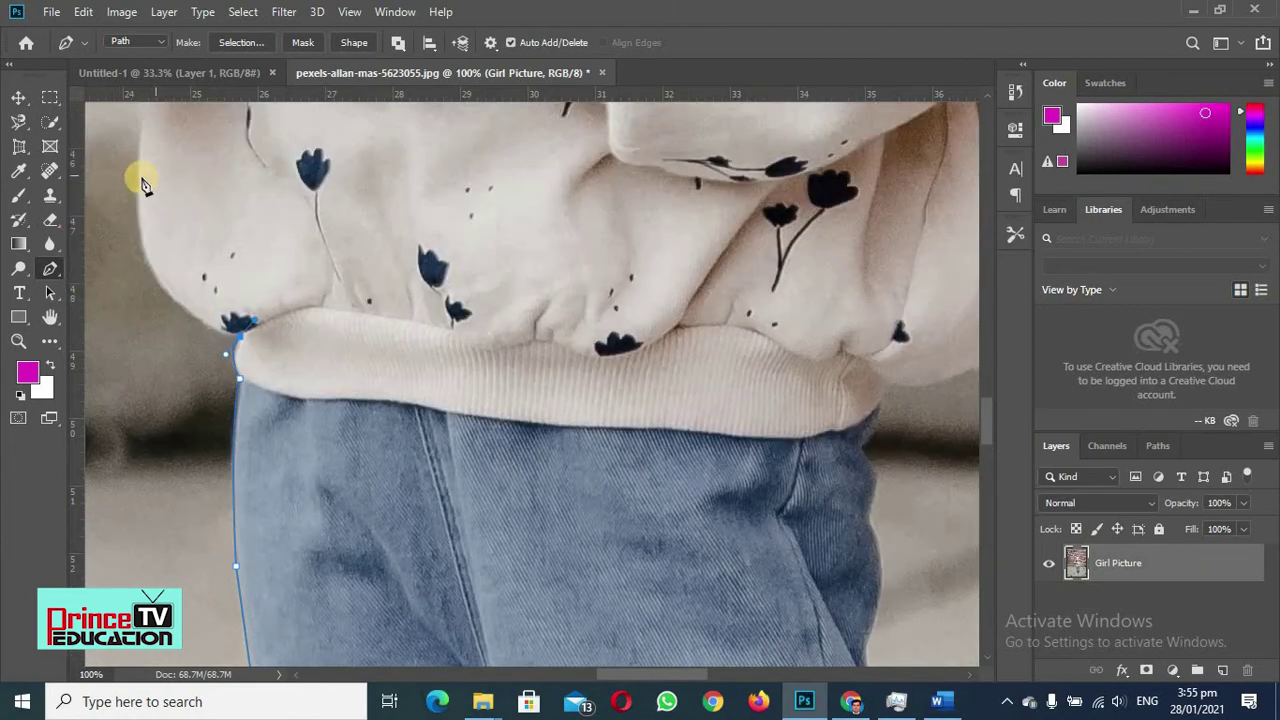
{"action": "scroll", "coordinate": [114, 214], "scroll_direction": "up", "scroll_amount": 10}
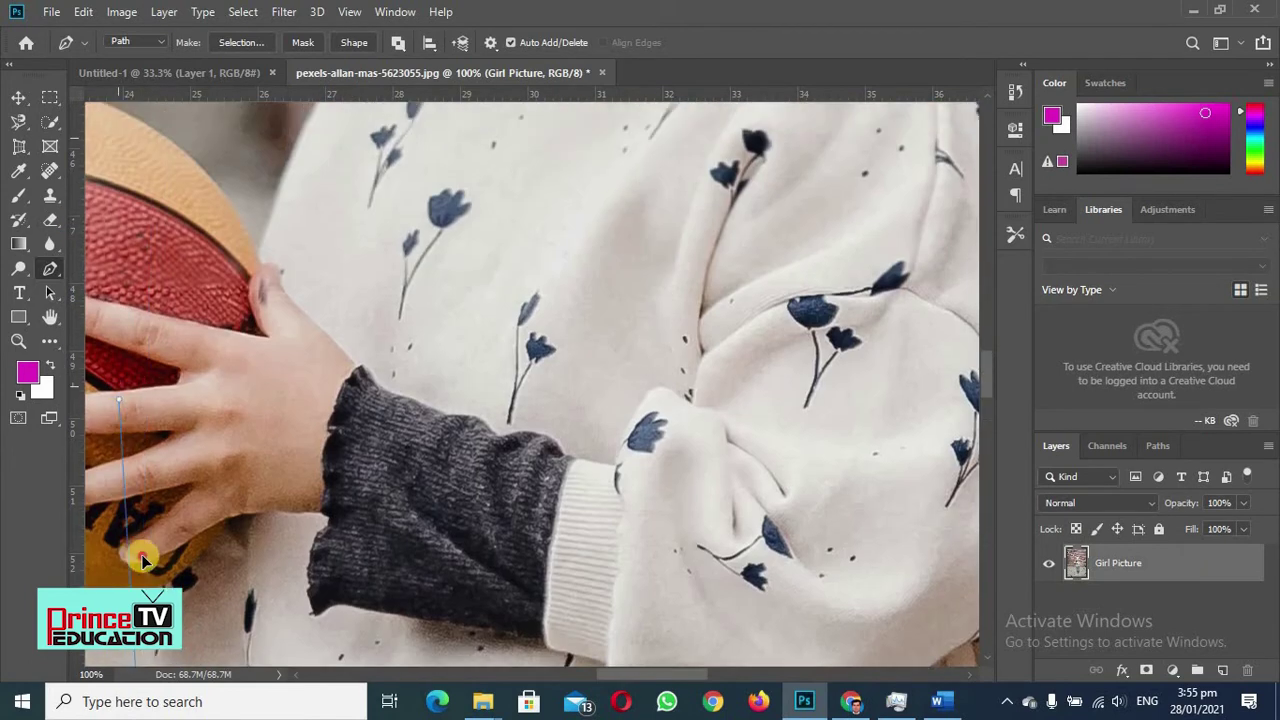
{"action": "scroll", "coordinate": [163, 566], "scroll_direction": "down", "scroll_amount": 6}
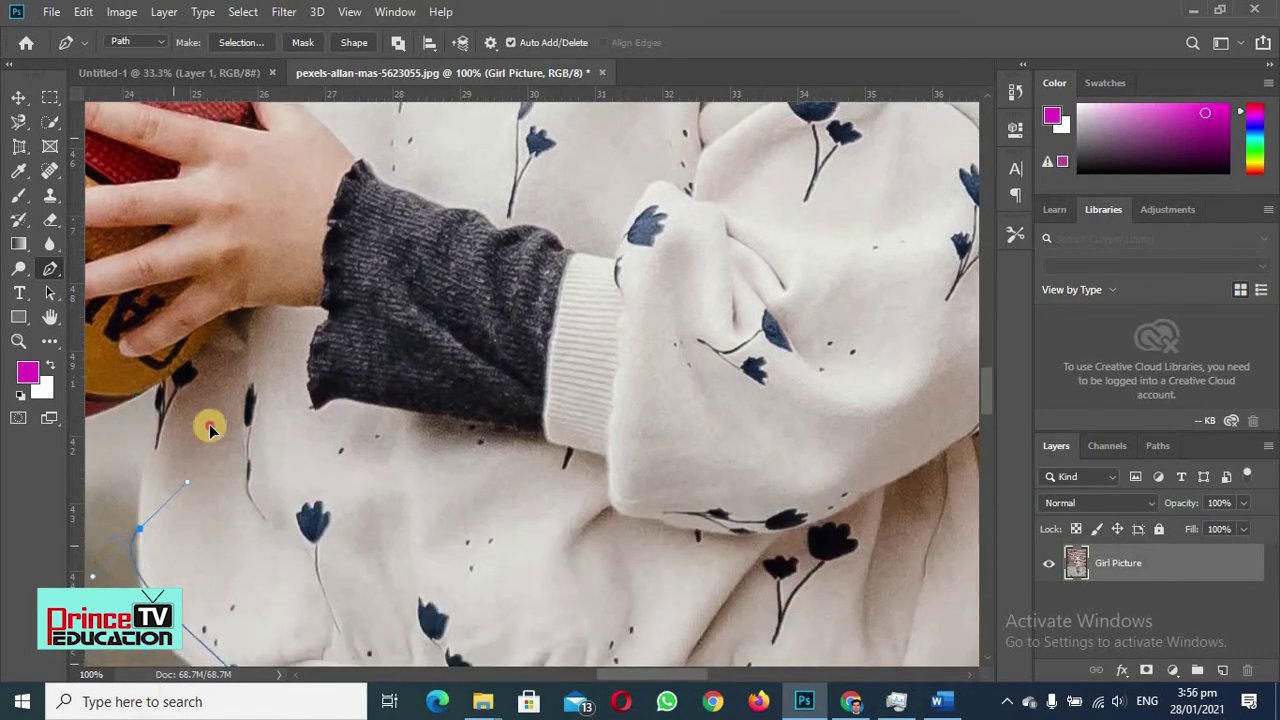
{"action": "left_click_drag", "start_coordinate": [185, 457], "coordinate": [164, 372]}
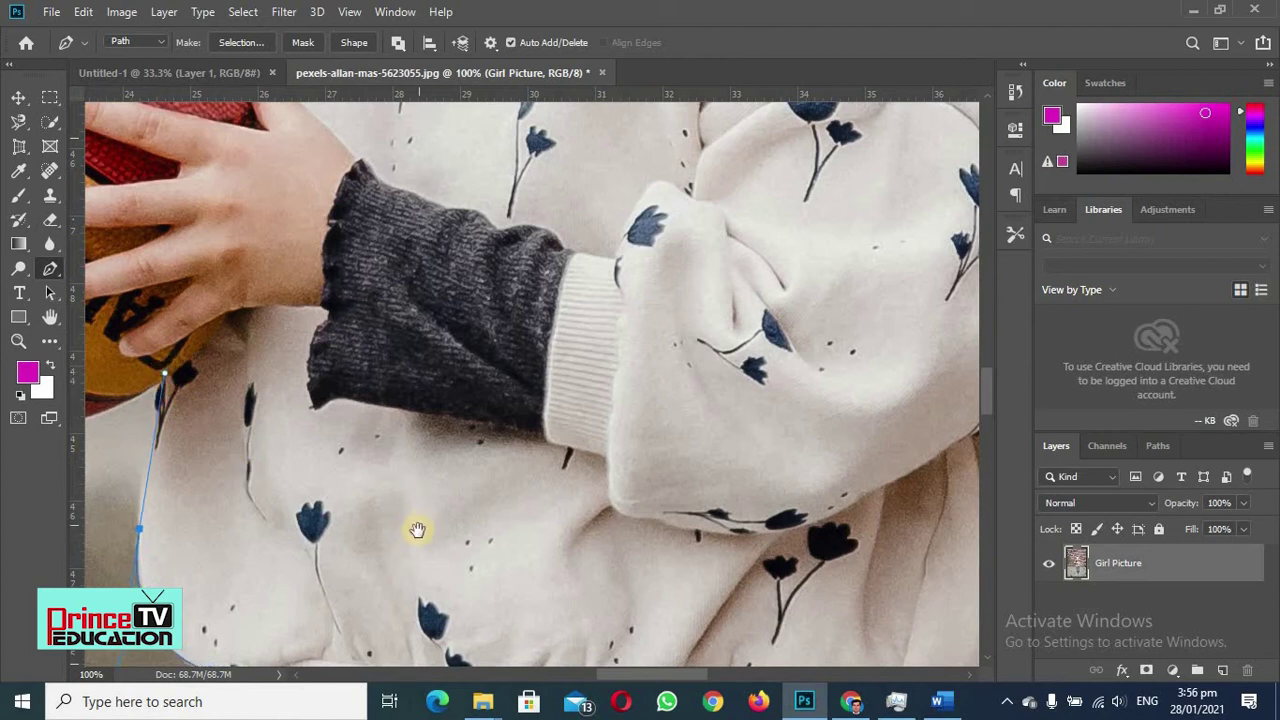
{"action": "left_click_drag", "start_coordinate": [417, 530], "coordinate": [500, 436]}
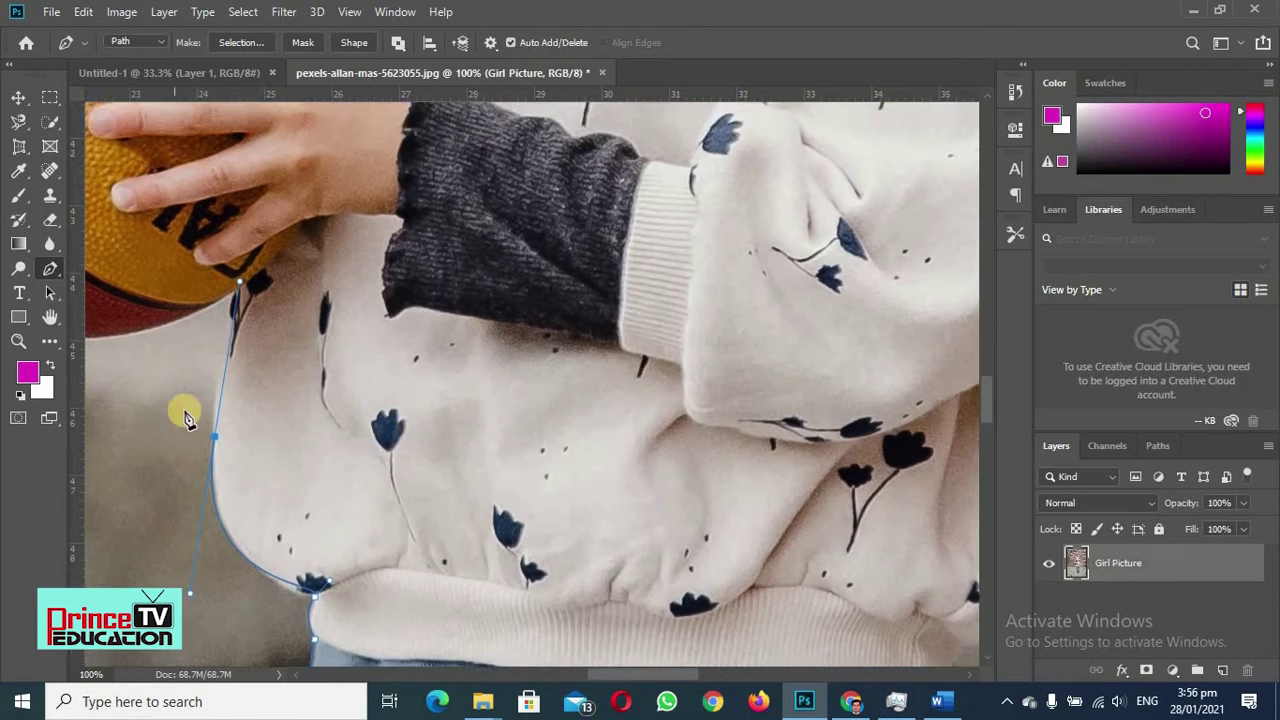
{"action": "left_click", "coordinate": [215, 437], "text": "alt"}
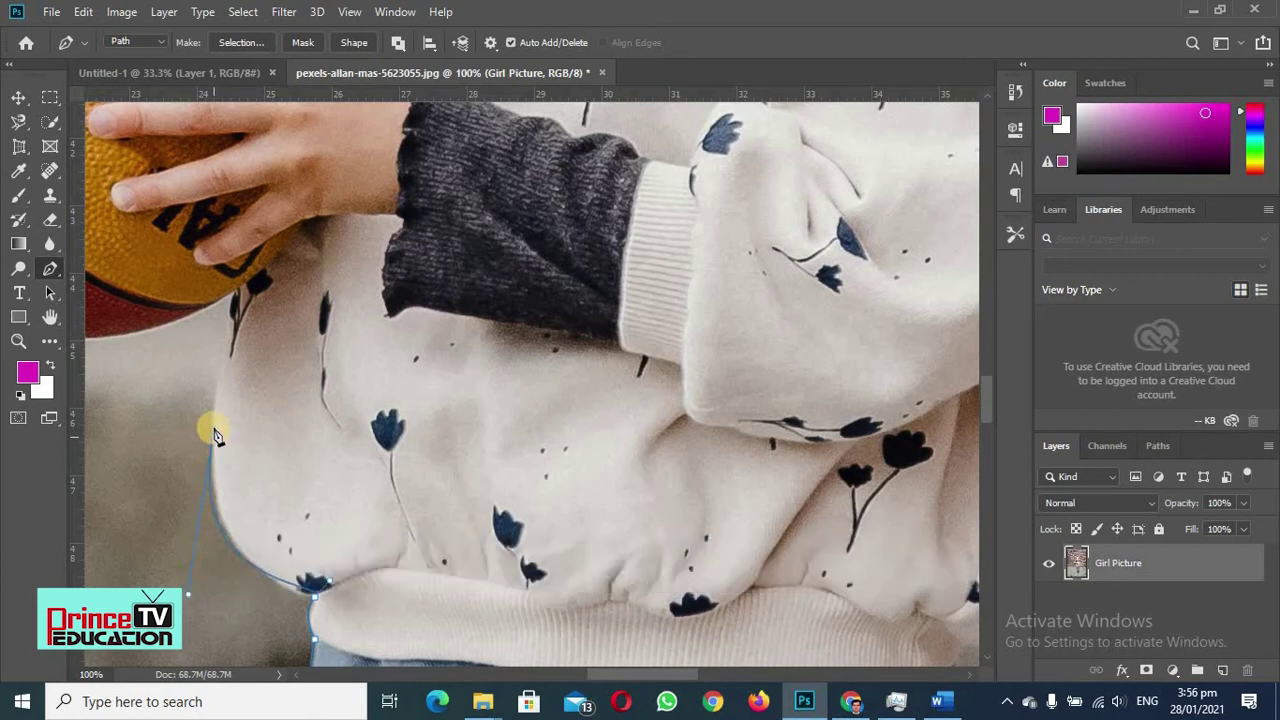
{"action": "left_click", "coordinate": [231, 299]}
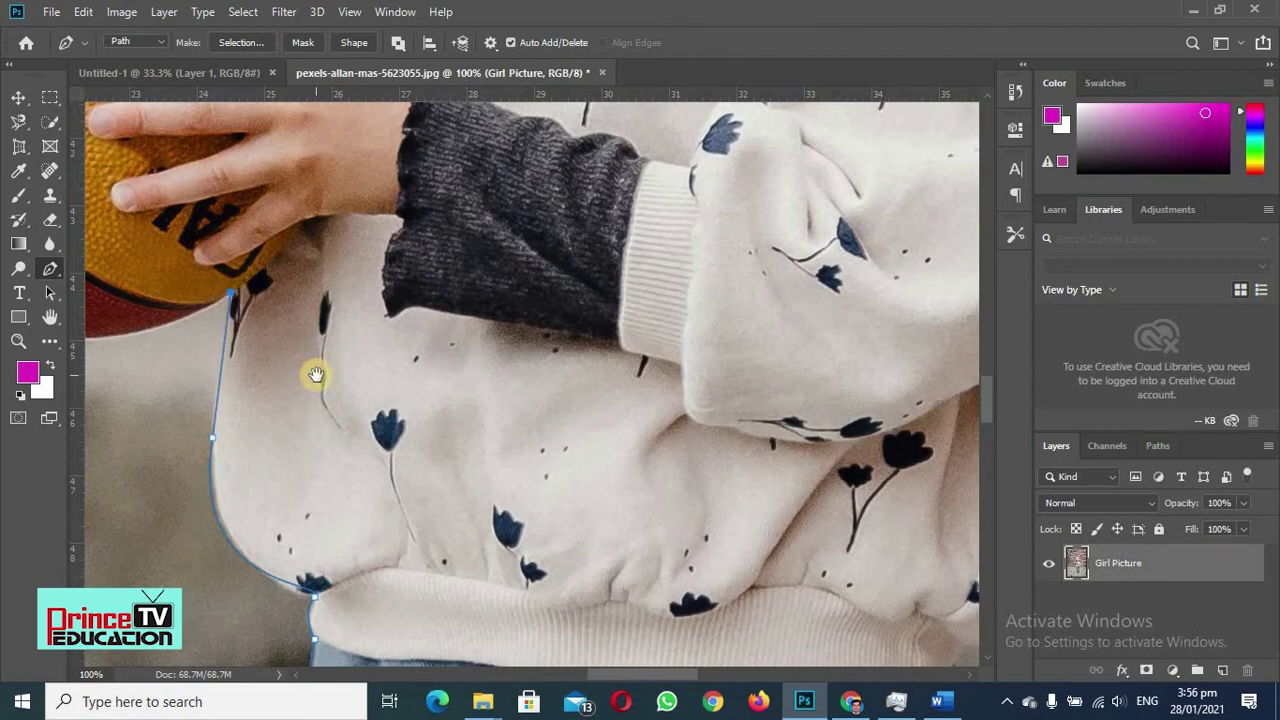
- Curve the path along the basketball's lower edge to its outer side, ending in a corner point
{"action": "left_click_drag", "start_coordinate": [469, 377], "coordinate": [880, 610]}
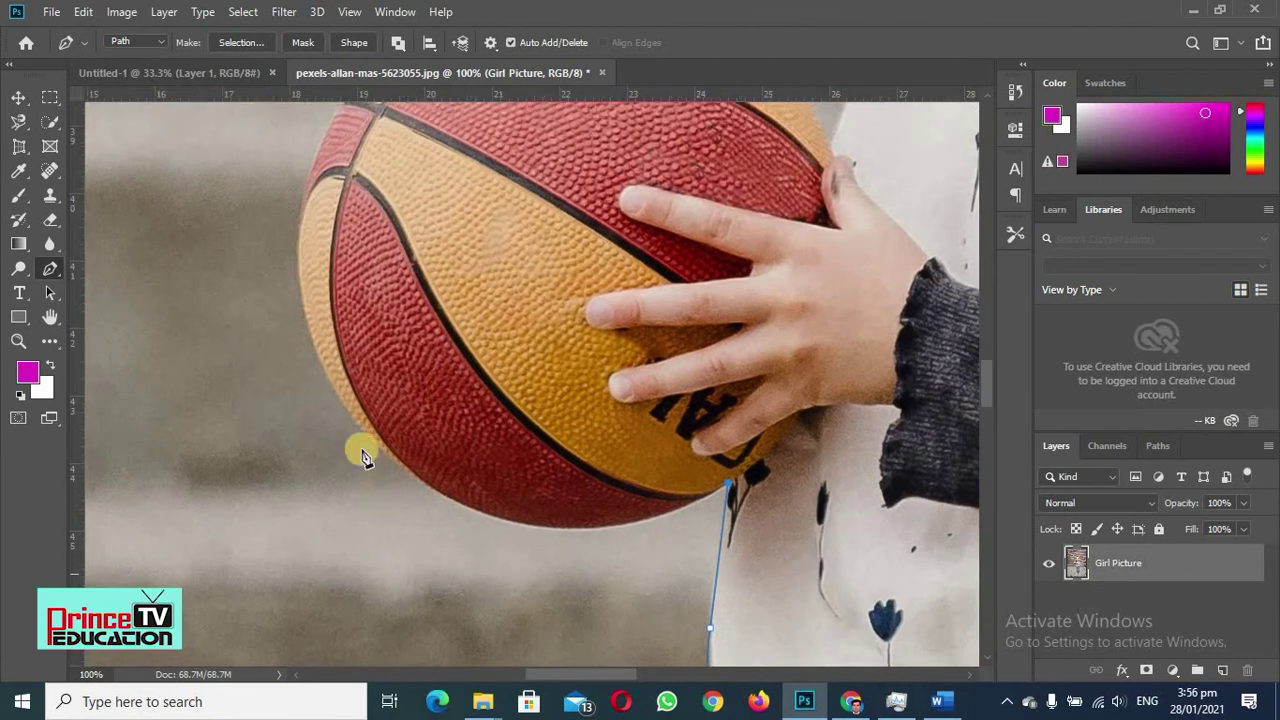
{"action": "left_click_drag", "start_coordinate": [326, 378], "coordinate": [177, 116]}
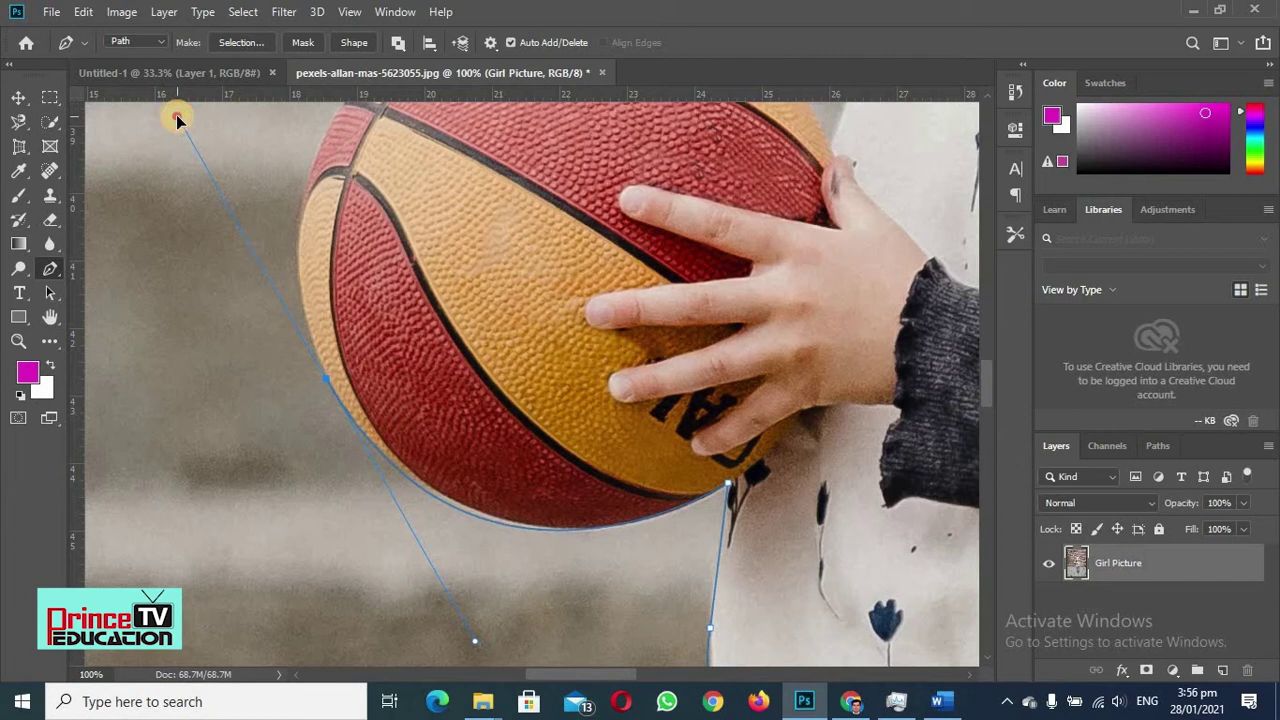
{"action": "left_click", "coordinate": [327, 382]}
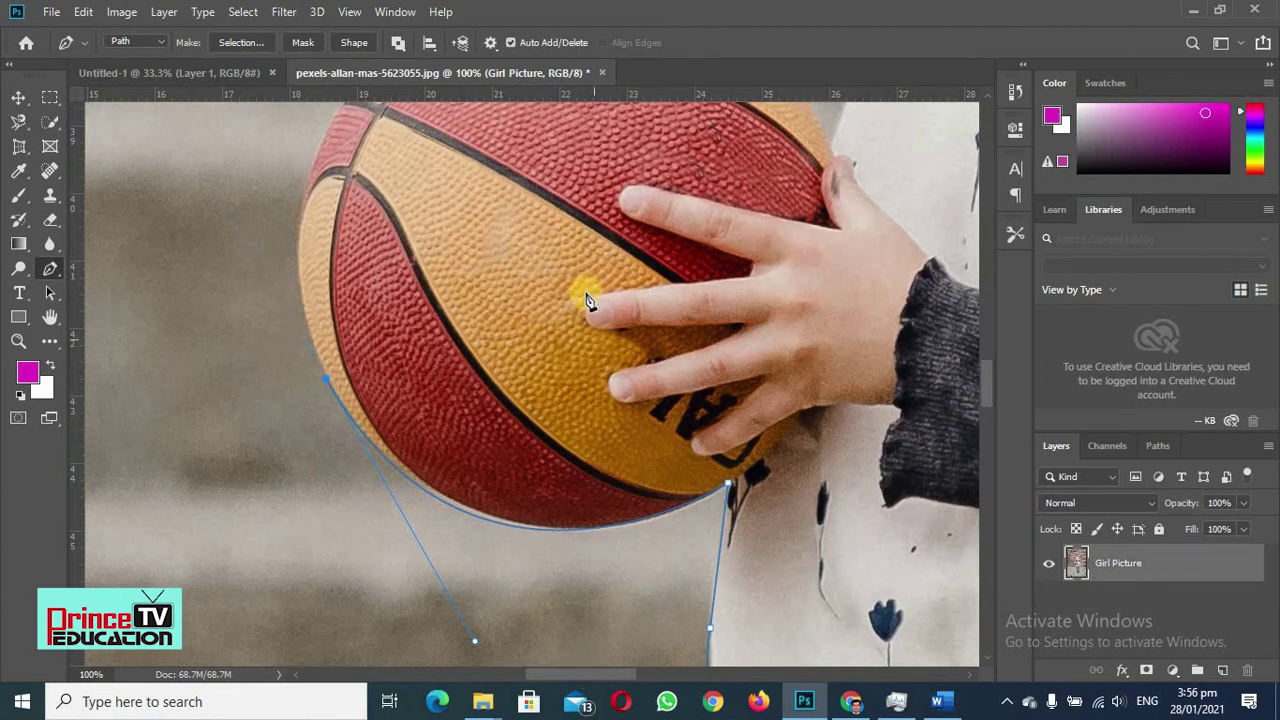
- Curve the path over the basketball's outer side and top down to the girl's thumb, using corner points
{"action": "scroll", "coordinate": [506, 531], "scroll_direction": "up", "scroll_amount": 5}
{"action": "left_click_drag", "start_coordinate": [519, 537], "coordinate": [449, 532]}
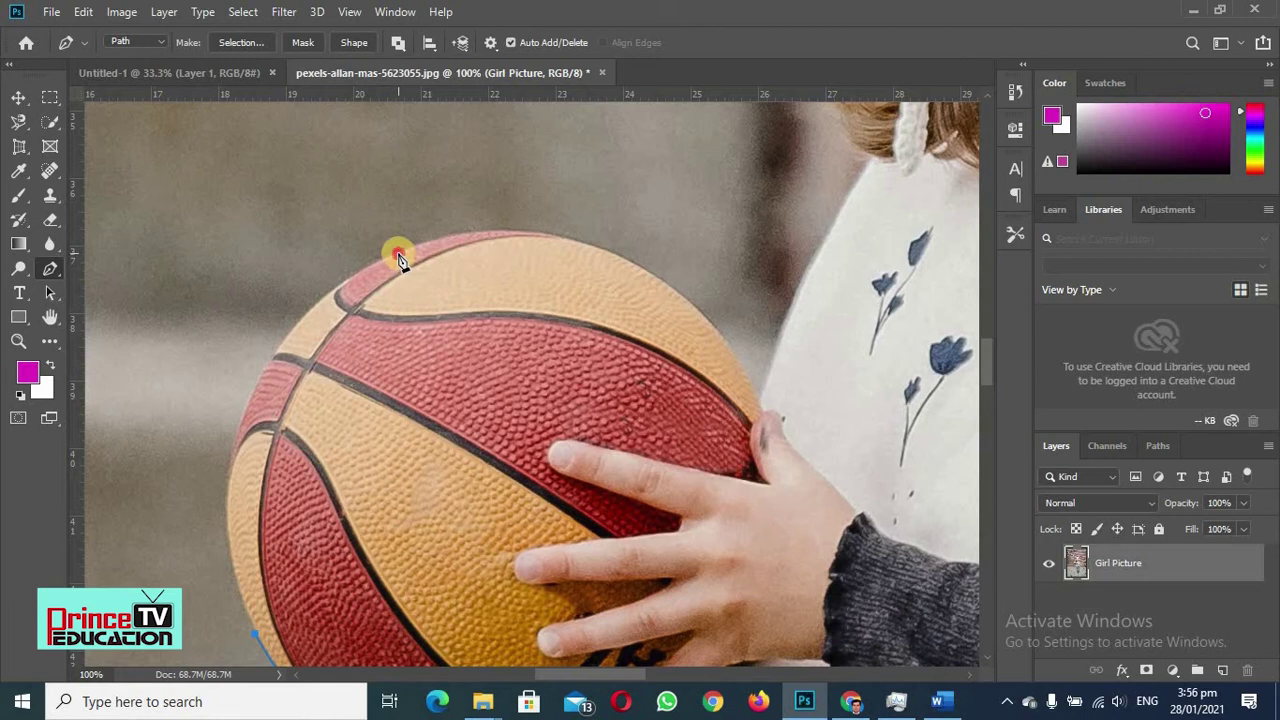
{"action": "left_click_drag", "start_coordinate": [398, 253], "coordinate": [645, 135]}
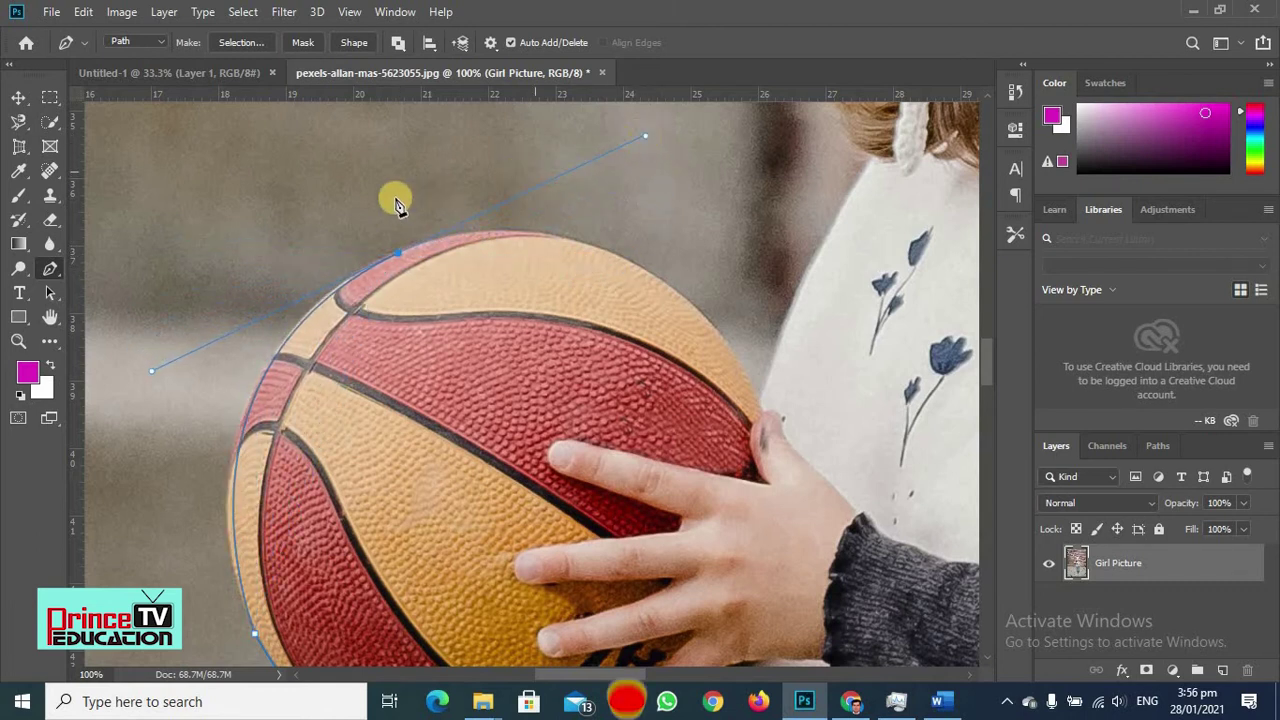
{"action": "left_click", "coordinate": [398, 256], "text": "alt"}
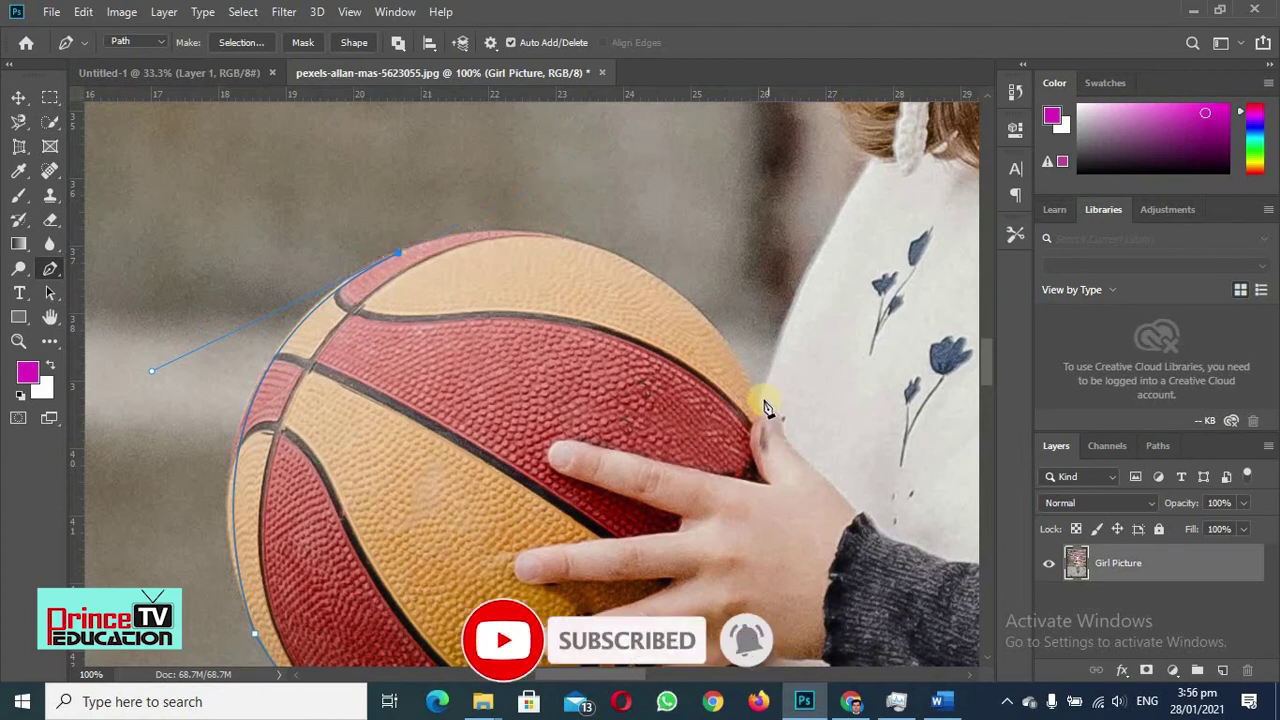
{"action": "left_click_drag", "start_coordinate": [760, 398], "coordinate": [890, 640]}
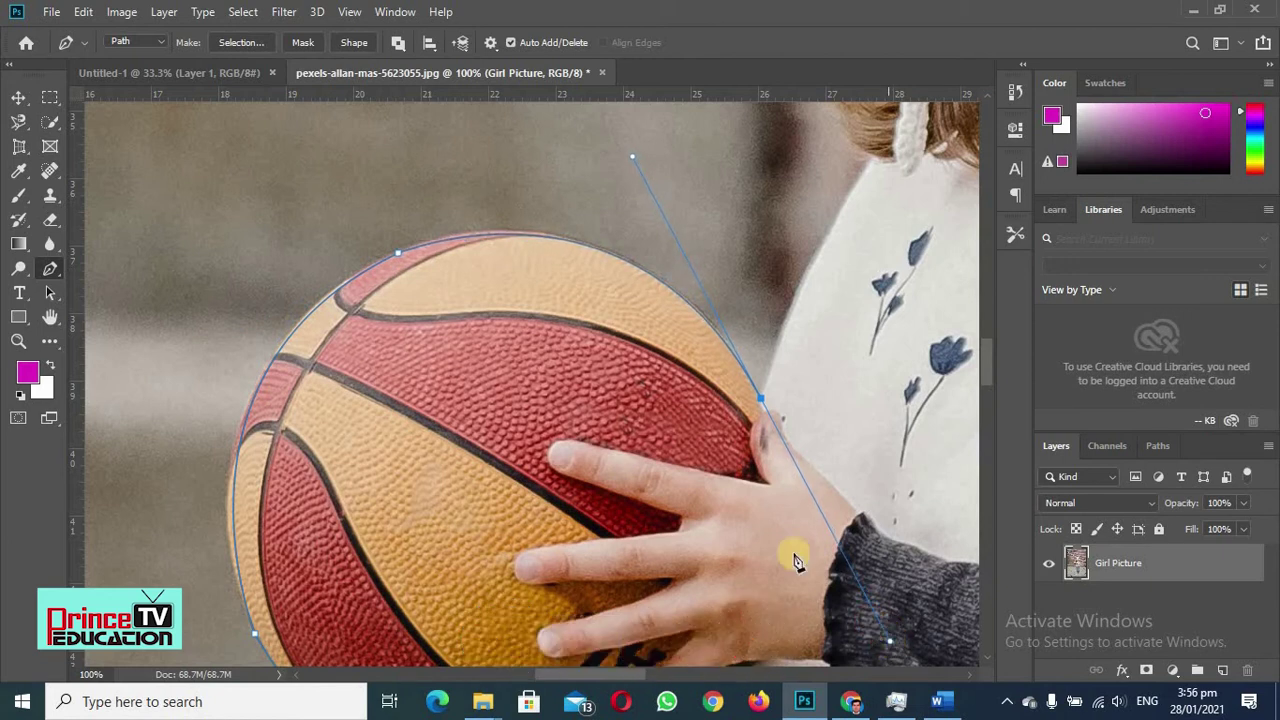
{"action": "left_click", "coordinate": [760, 398]}
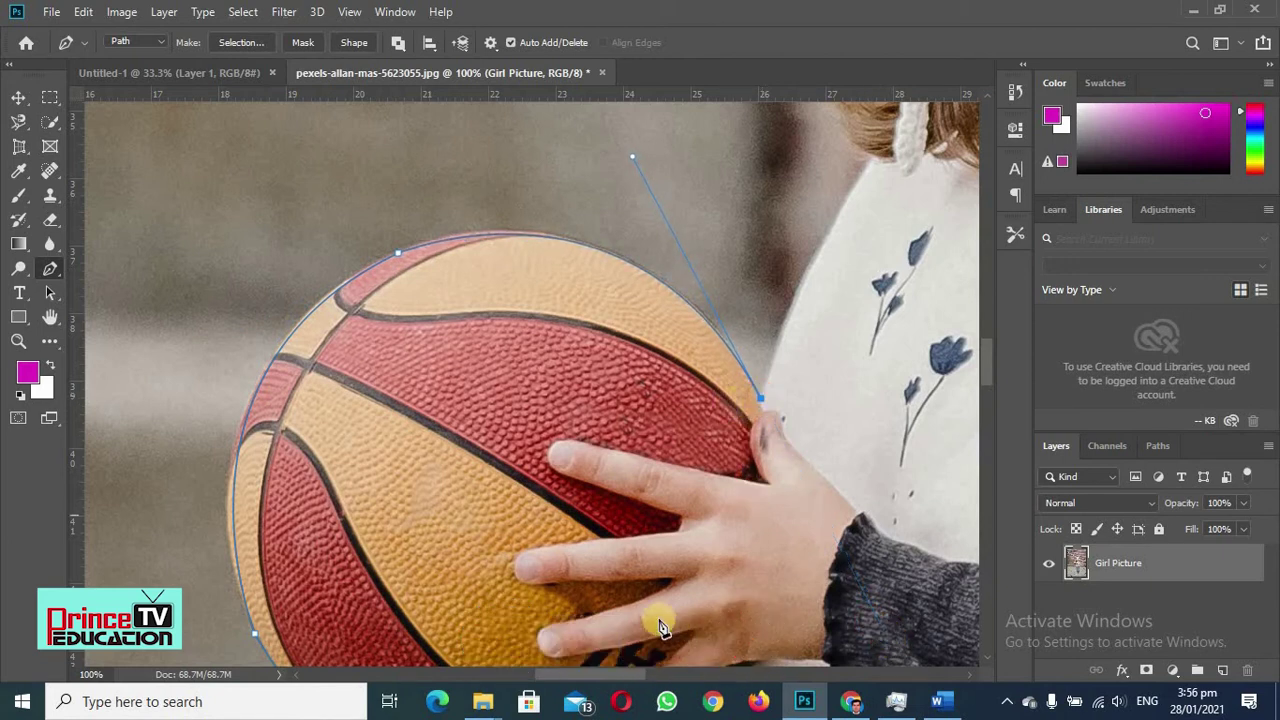
{"action": "left_click_drag", "start_coordinate": [603, 683], "coordinate": [655, 678]}
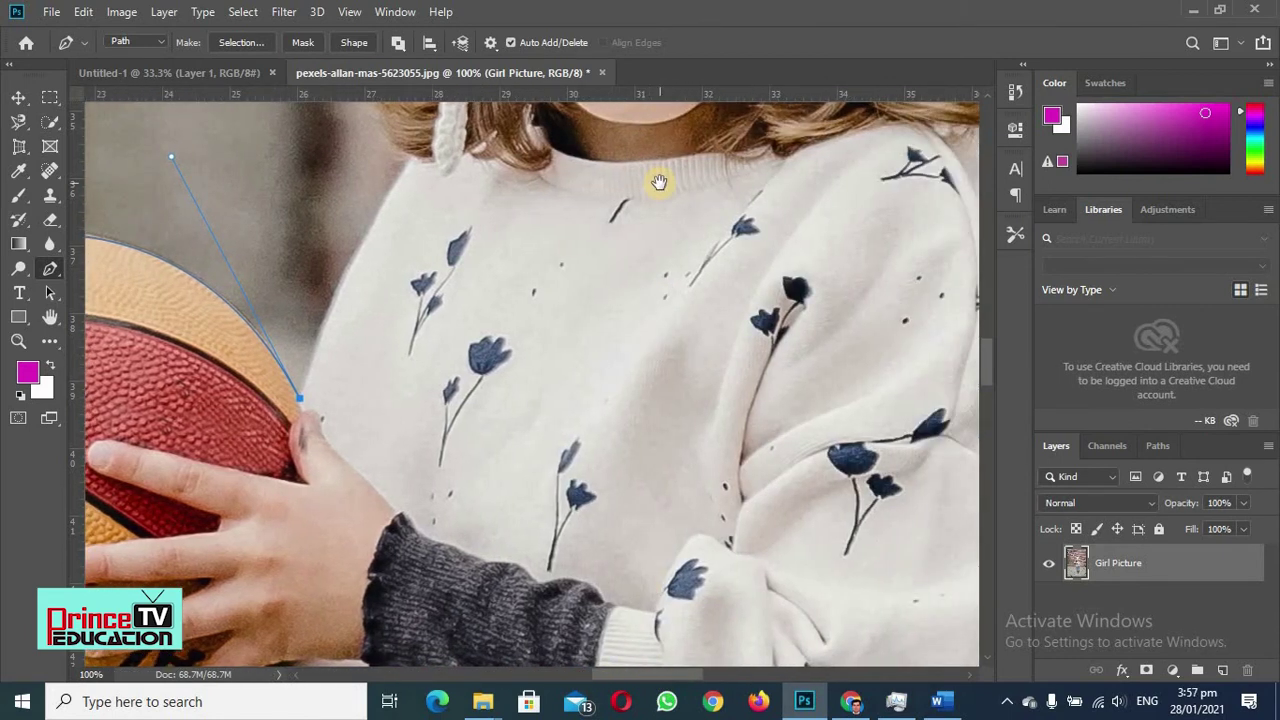
{"action": "left_click_drag", "start_coordinate": [659, 182], "coordinate": [672, 380]}
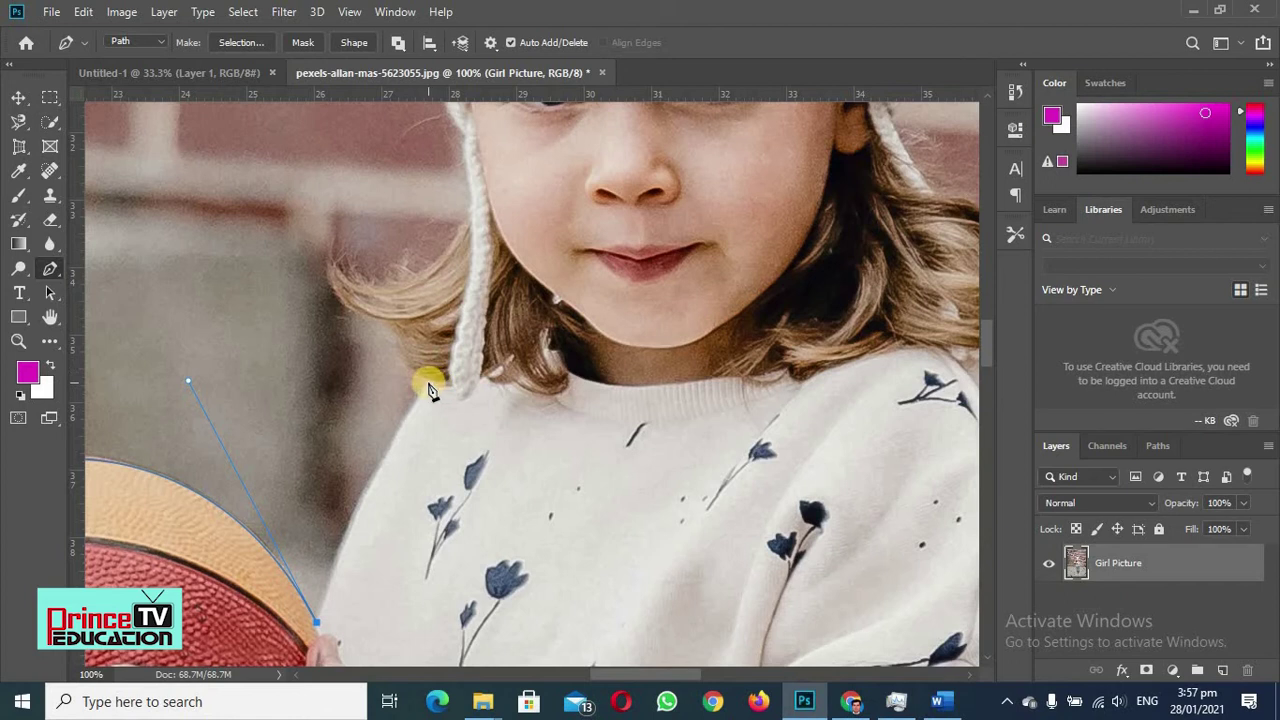
{"action": "left_click", "coordinate": [426, 387]}
{"action": "key", "text": "ctrl+z"}
{"action": "left_click", "coordinate": [316, 623]}
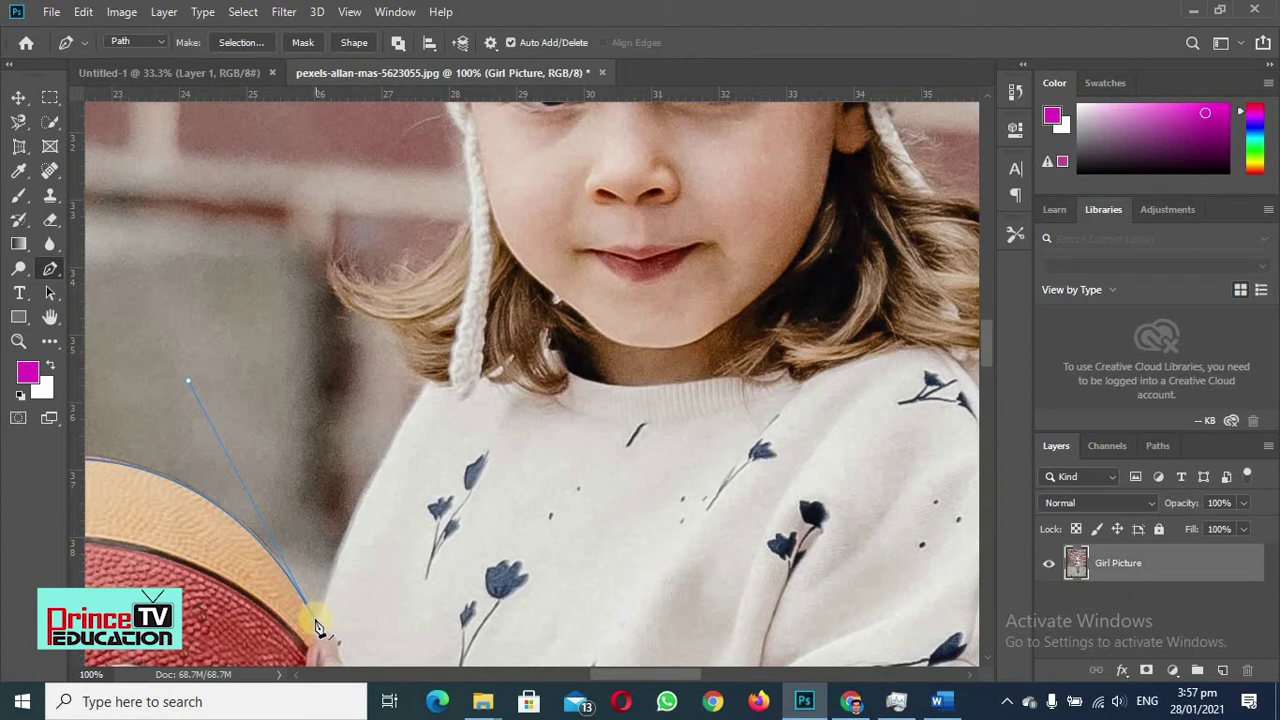
{"action": "left_click", "coordinate": [424, 388]}
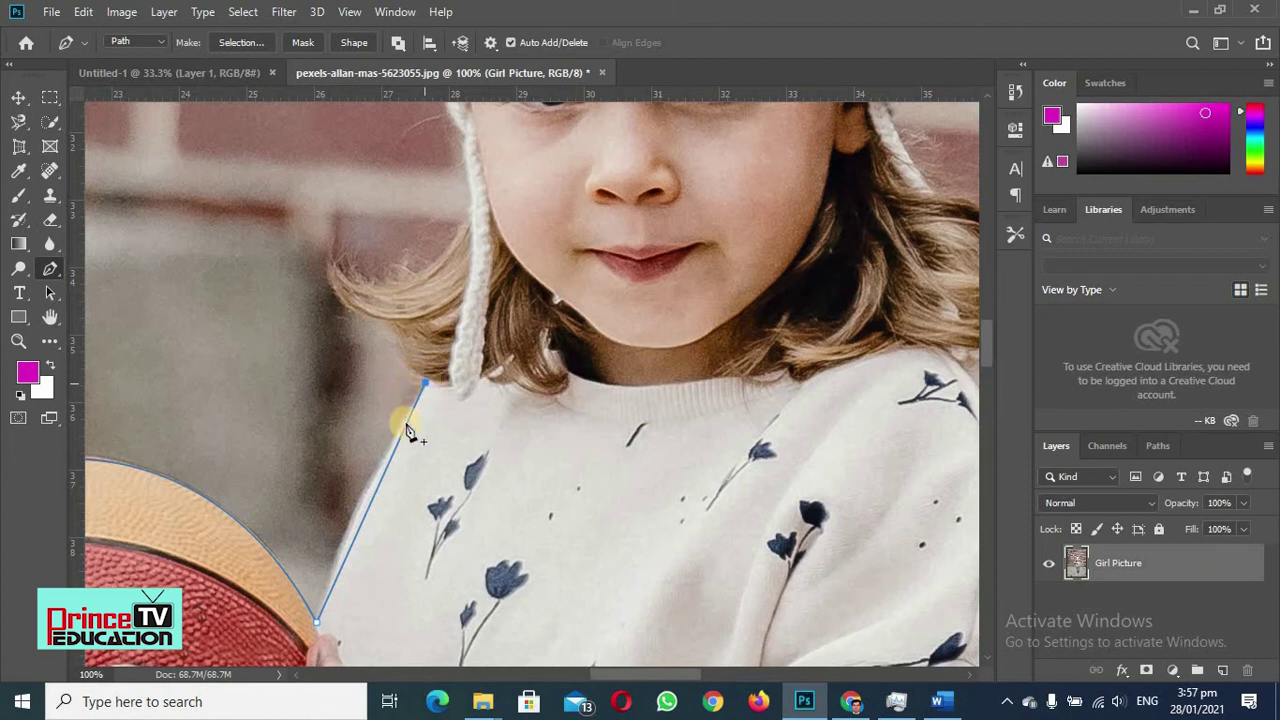
{"action": "left_click", "coordinate": [320, 620]}
{"action": "left_click", "coordinate": [437, 386]}
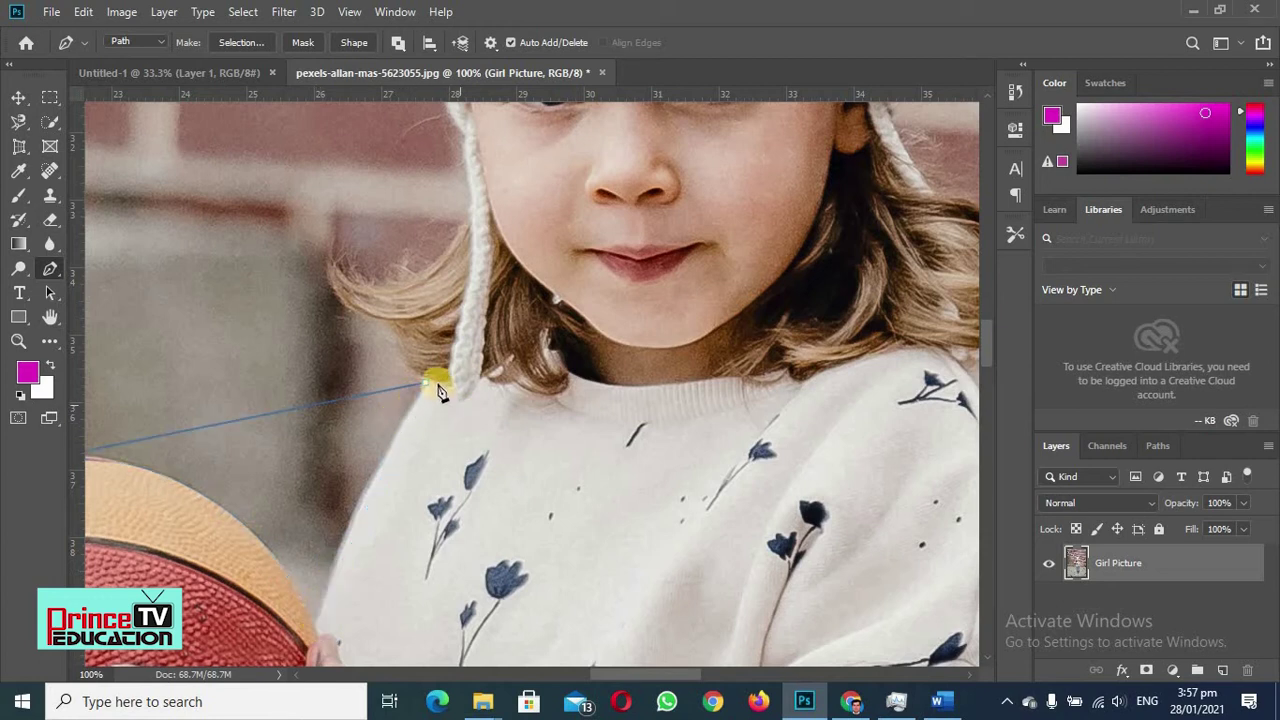
{"action": "left_click_drag", "start_coordinate": [437, 386], "coordinate": [424, 388]}
{"action": "key", "text": "ctrl+z"}
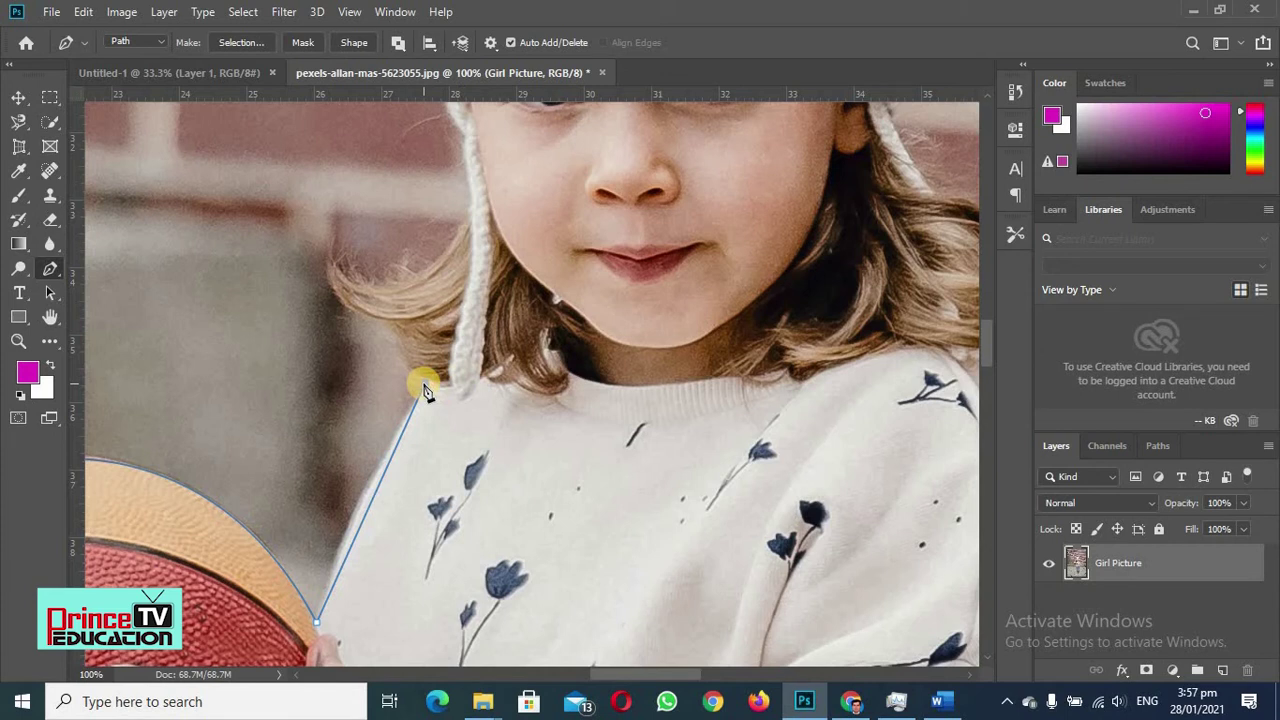
{"action": "key", "text": "ctrl+z"}
{"action": "left_click_drag", "start_coordinate": [473, 347], "coordinate": [510, 345]}
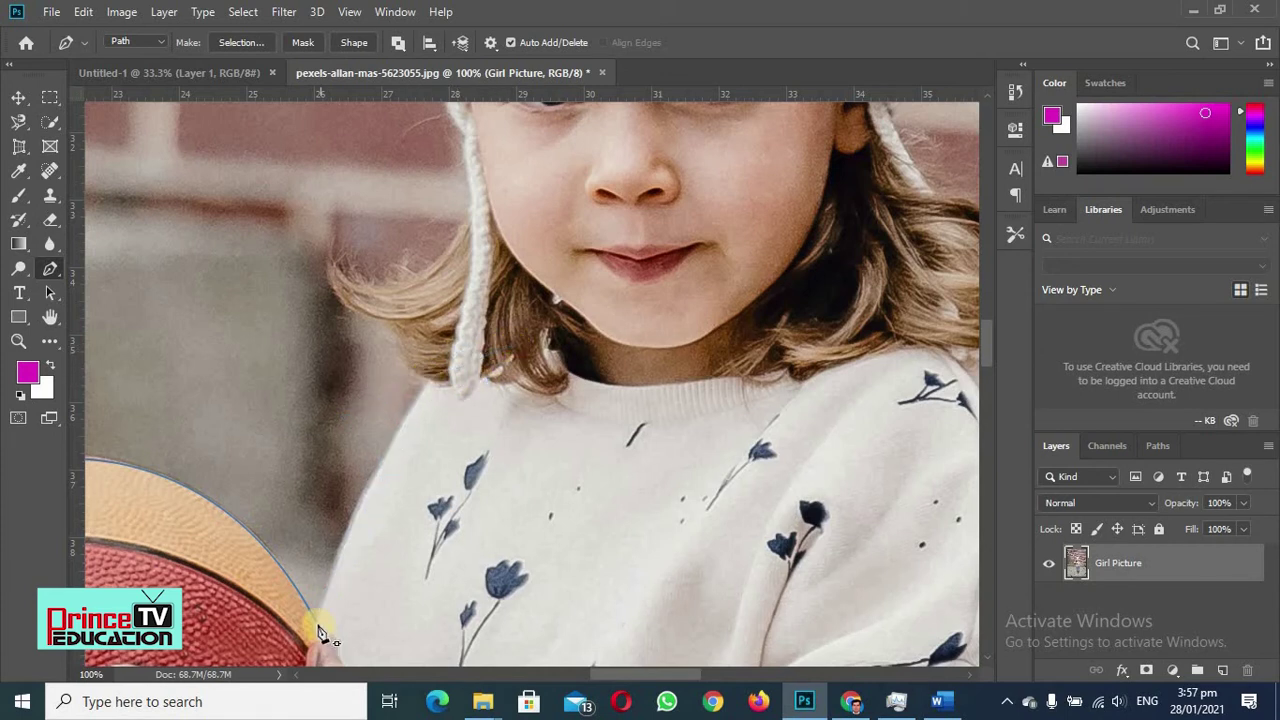
- Curve the path from the basketball along the shoulder to the hair, and around the underside of the curl to its tip
{"action": "left_click_drag", "start_coordinate": [424, 383], "coordinate": [497, 269]}
{"action": "left_click", "coordinate": [424, 383]}
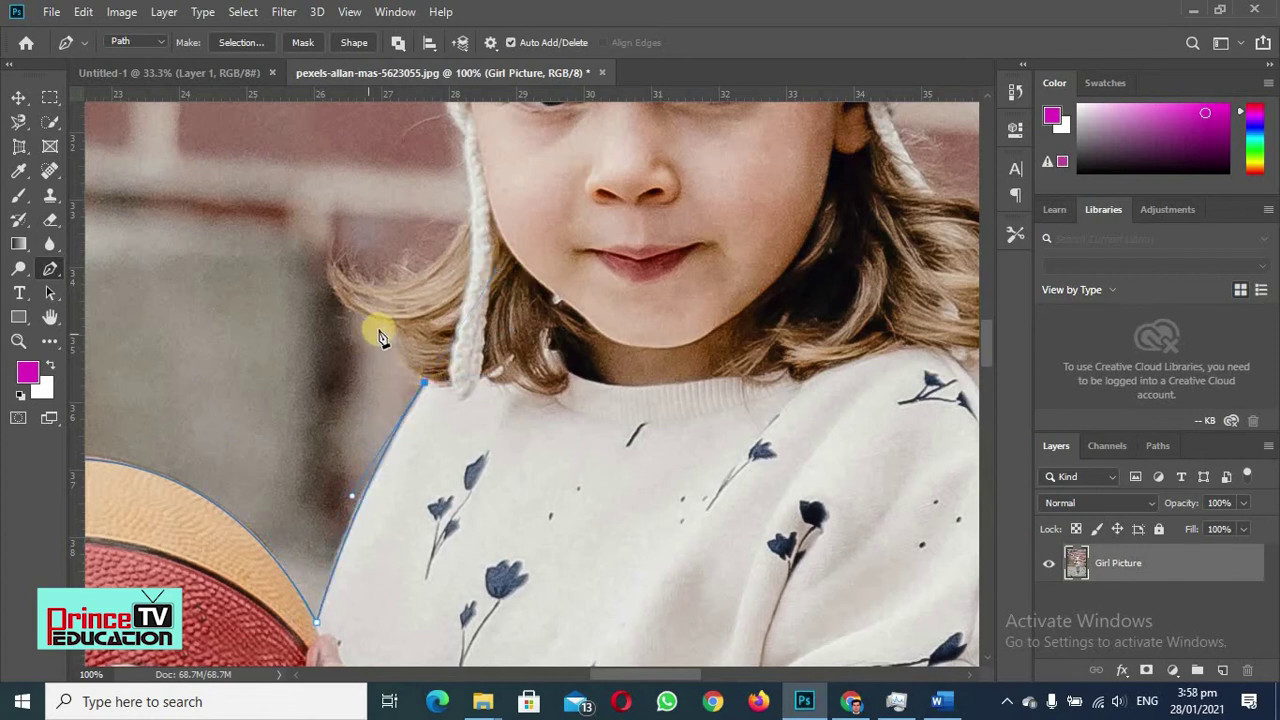
{"action": "left_click_drag", "start_coordinate": [387, 324], "coordinate": [394, 289]}
{"action": "left_click", "coordinate": [388, 326]}
{"action": "left_click_drag", "start_coordinate": [328, 246], "coordinate": [342, 169]}
{"action": "left_click", "coordinate": [330, 248]}
- Trace the upper edge of the flicked hair curl to the hat's braided cord, ending in a corner point
{"action": "left_click_drag", "start_coordinate": [467, 223], "coordinate": [540, 340]}
{"action": "left_click", "coordinate": [468, 458], "text": "alt"}
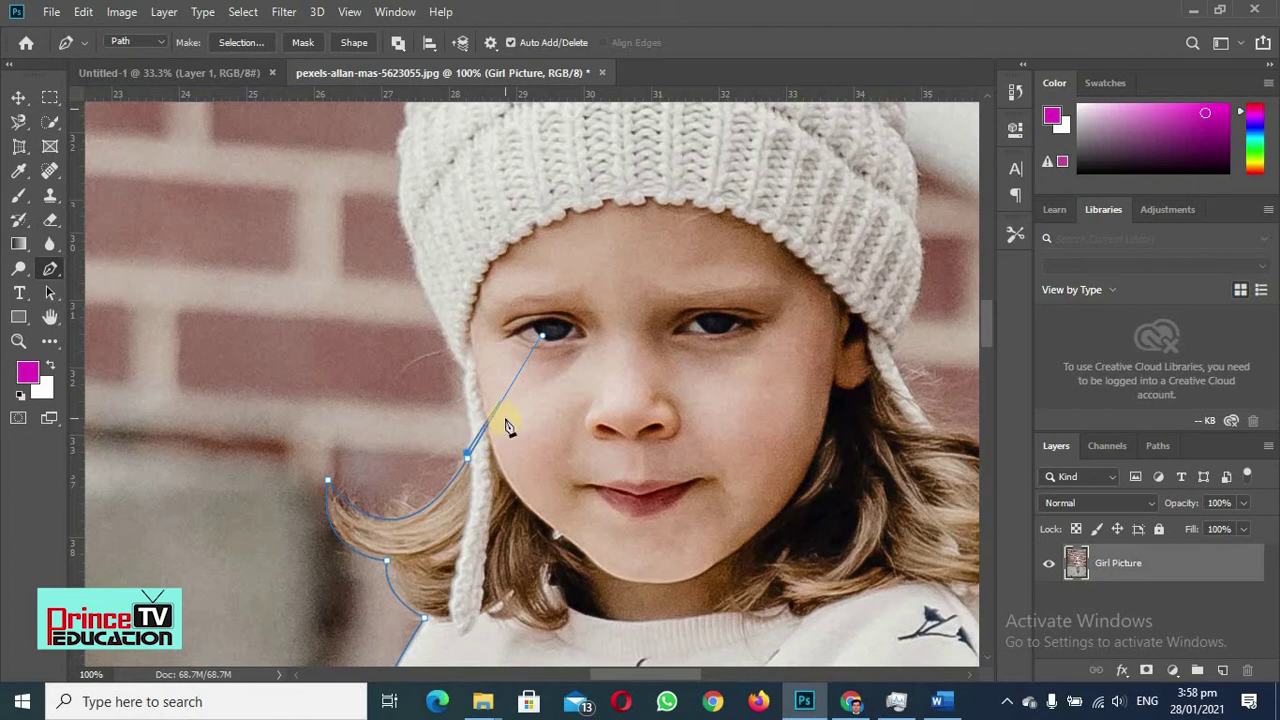
{"action": "key", "text": "ctrl+z"}
{"action": "left_click", "coordinate": [469, 462], "text": "alt"}
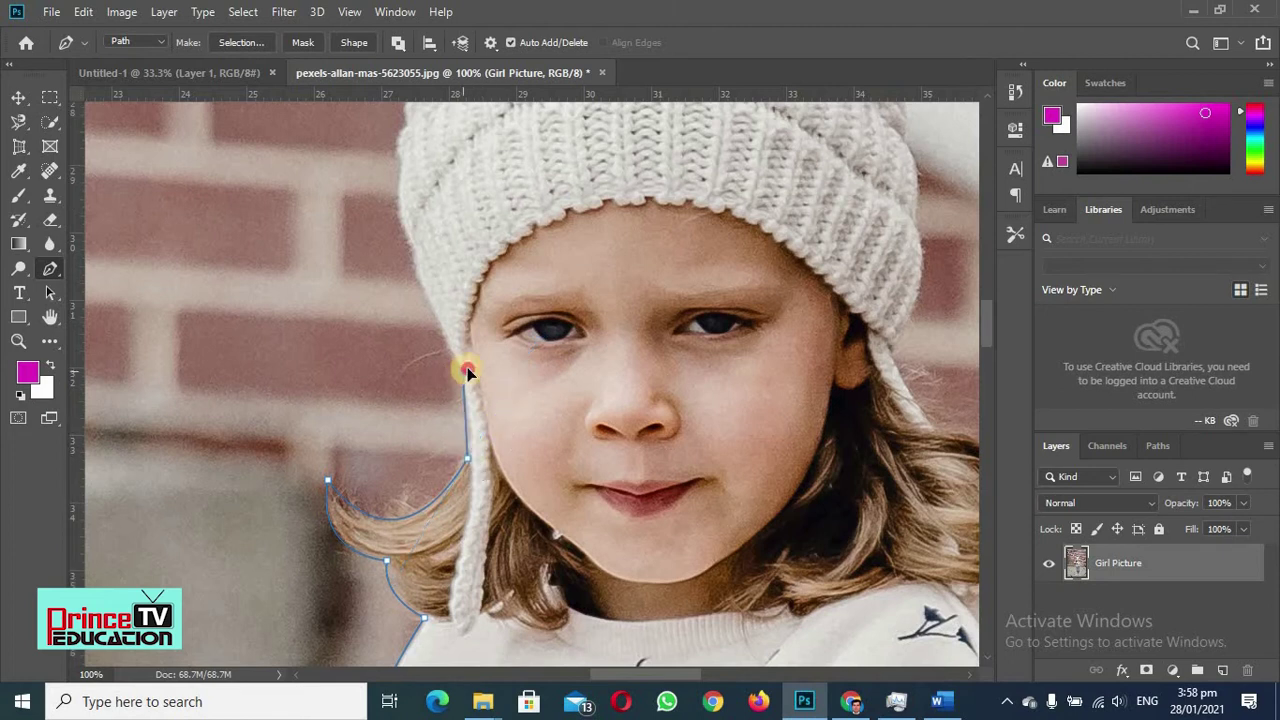
- Curve the path up from the braided cord along the outer edge of the hat's ribbed brim
{"action": "left_click_drag", "start_coordinate": [467, 370], "coordinate": [452, 312]}
{"action": "left_click", "coordinate": [464, 371], "text": "alt"}
{"action": "key", "text": "ctrl+z"}
{"action": "key", "text": "ctrl+z"}
{"action": "left_click_drag", "start_coordinate": [416, 232], "coordinate": [323, 109]}
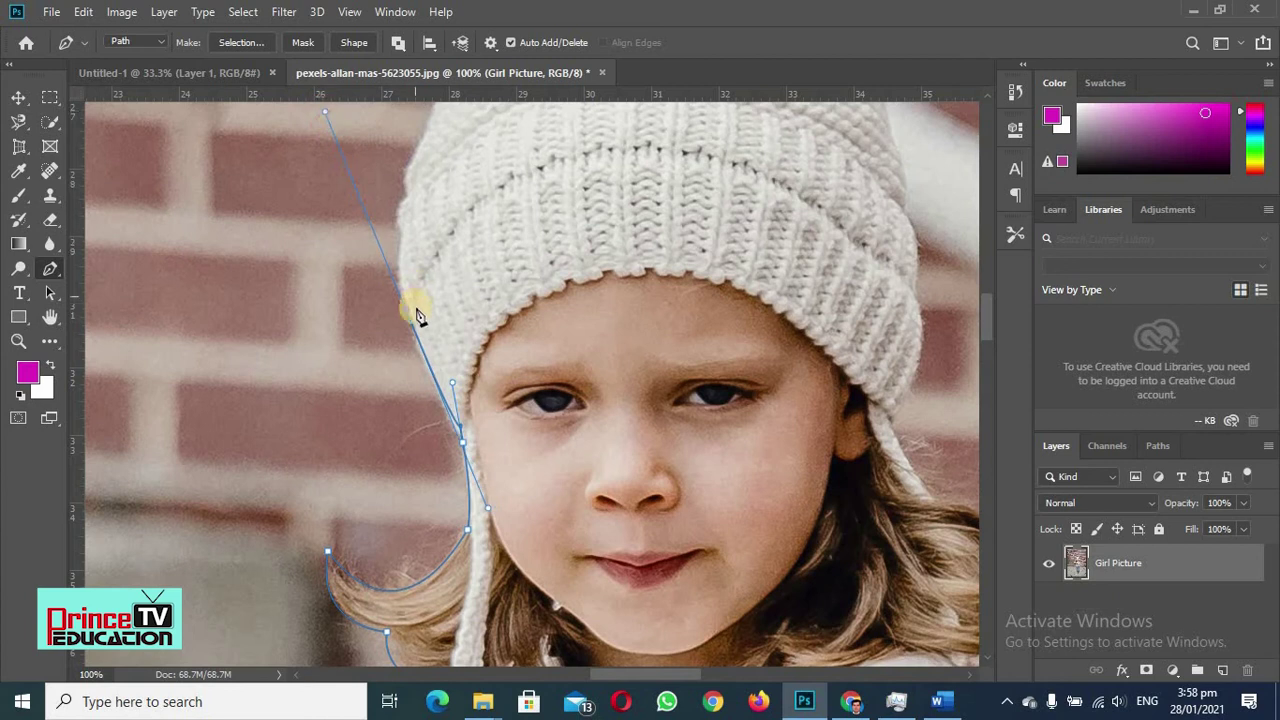
{"action": "left_click_drag", "start_coordinate": [406, 306], "coordinate": [406, 200]}
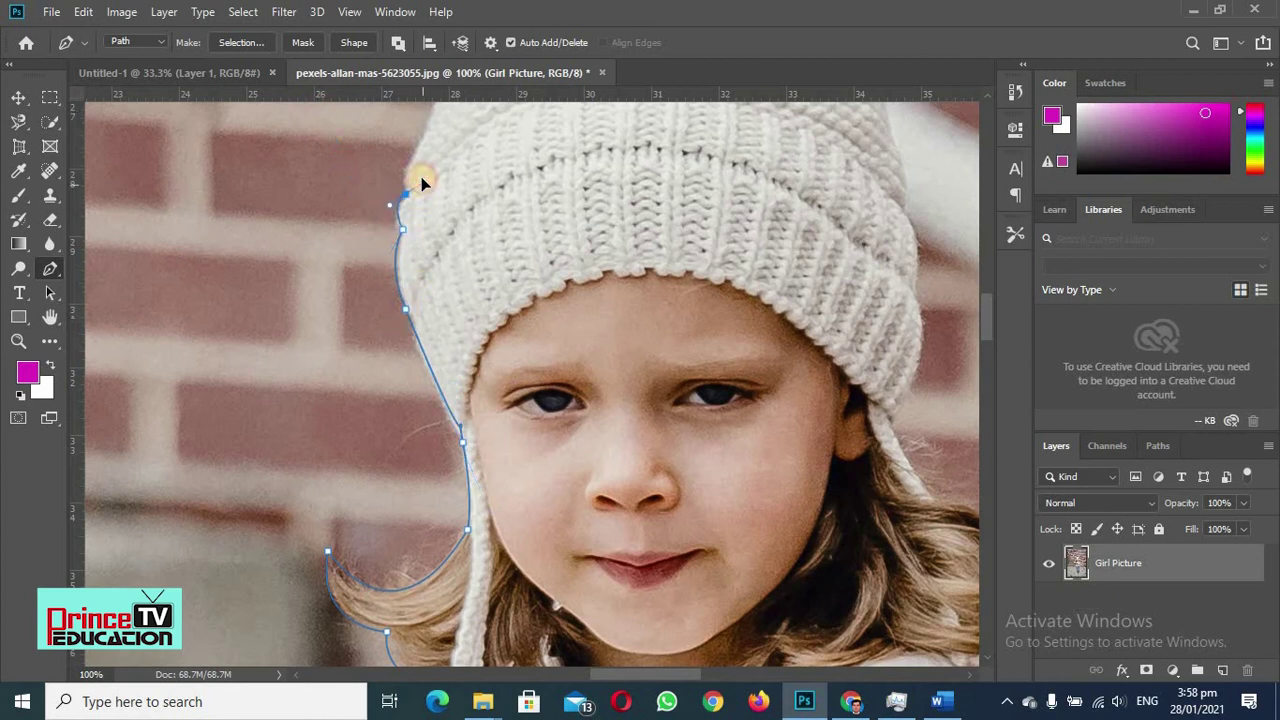
- Extend the path up the hat's side to the base of the first pom-pom, ending in a corner point
{"action": "scroll", "coordinate": [430, 215], "scroll_direction": "up", "scroll_amount": 3}
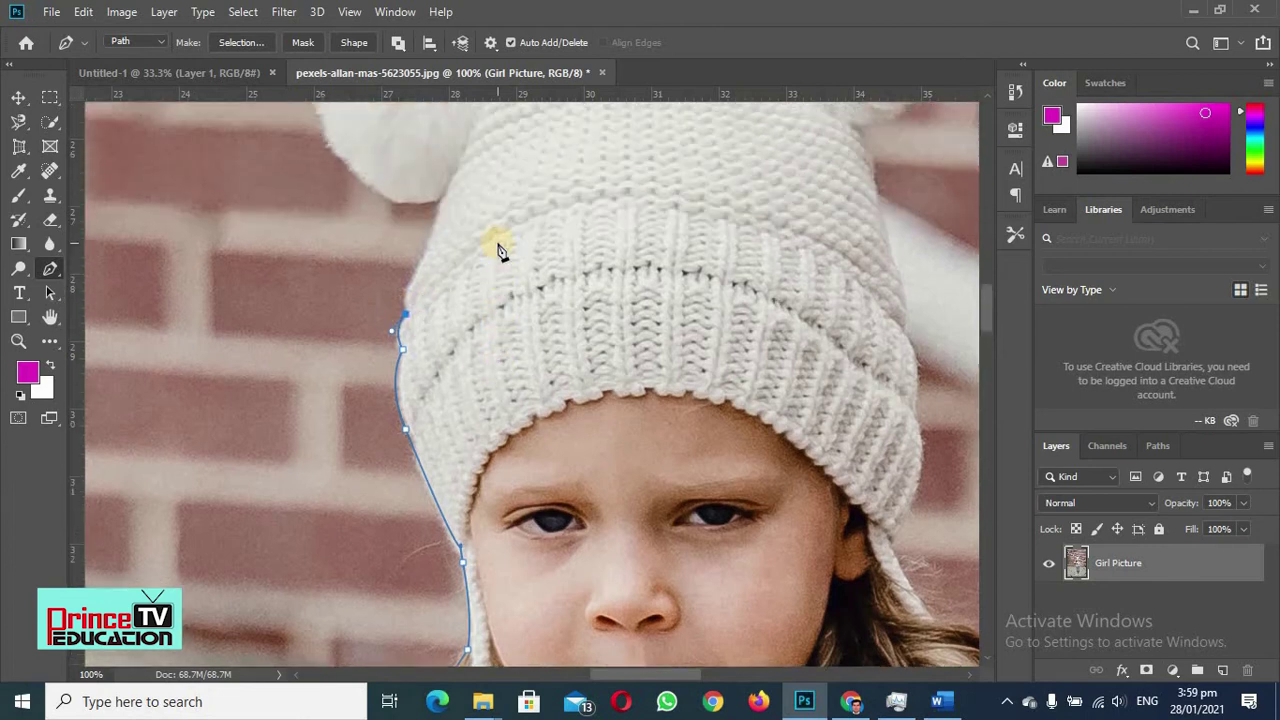
{"action": "left_click", "coordinate": [441, 246]}
{"action": "left_click_drag", "start_coordinate": [466, 185], "coordinate": [473, 148]}
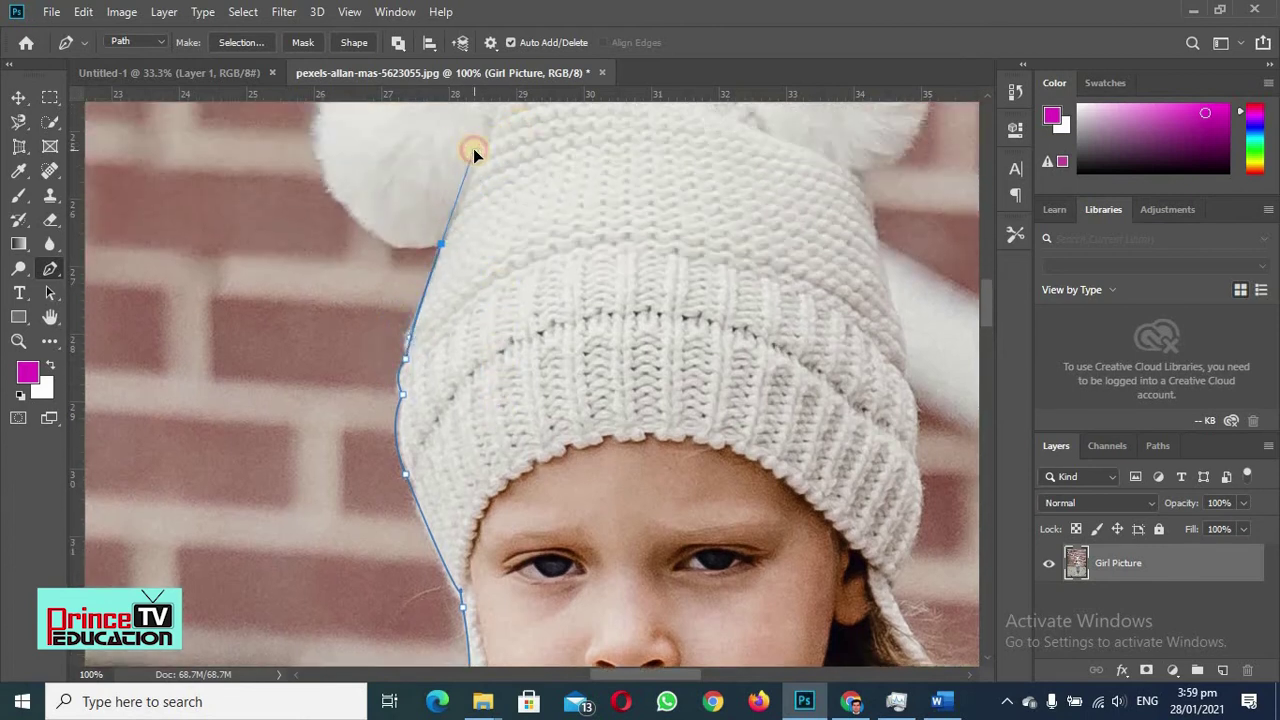
{"action": "left_click", "coordinate": [441, 246], "text": "alt"}
- Curve the path around the first pom-pom to where its top meets the hat's crown, using corner points
{"action": "left_click_drag", "start_coordinate": [332, 184], "coordinate": [301, 110]}
{"action": "scroll", "coordinate": [333, 188], "scroll_direction": "up", "scroll_amount": 3}
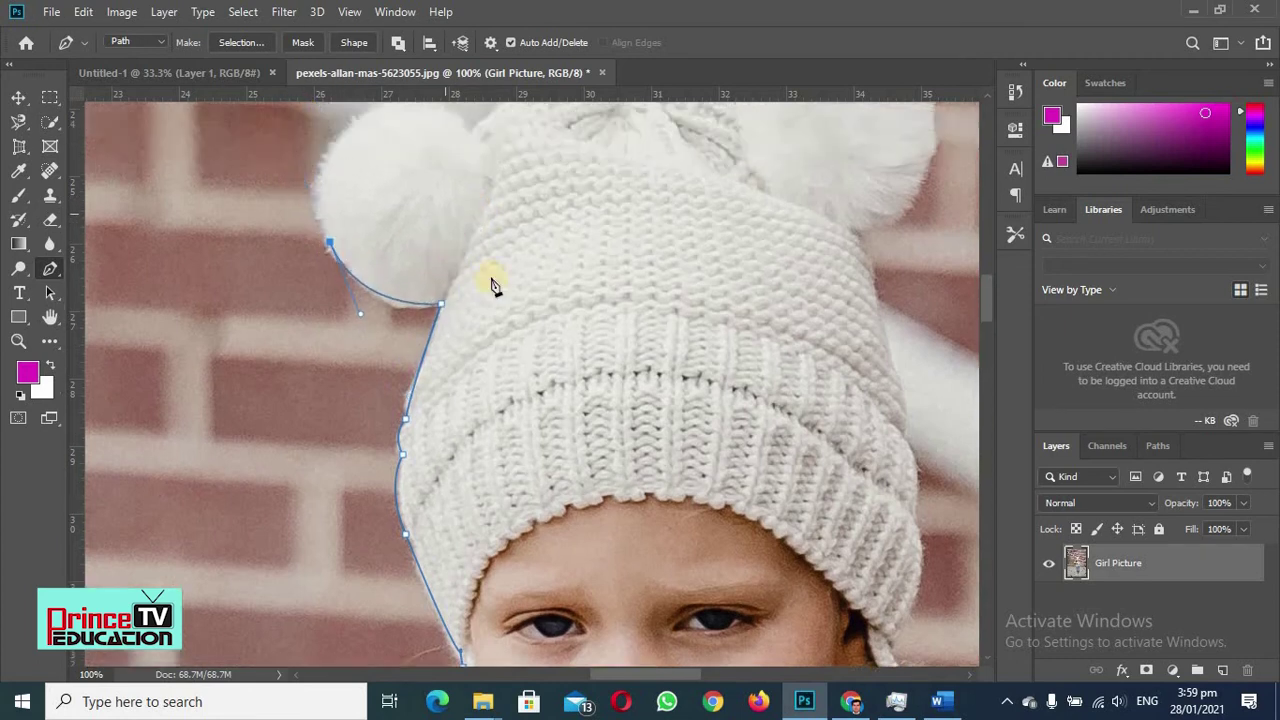
{"action": "left_click_drag", "start_coordinate": [361, 217], "coordinate": [430, 165]}
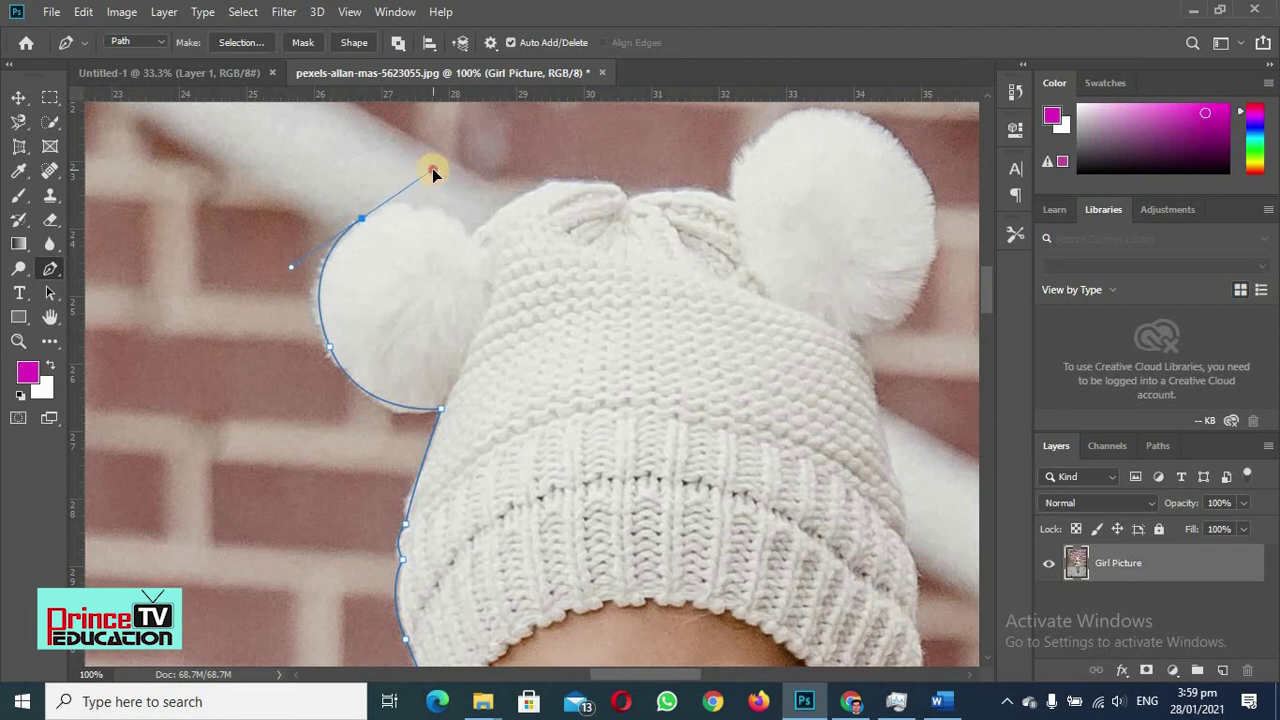
{"action": "left_click", "coordinate": [361, 217], "text": "alt"}
{"action": "left_click", "coordinate": [467, 232]}
{"action": "left_click_drag", "start_coordinate": [472, 265], "coordinate": [510, 284]}
{"action": "left_click", "coordinate": [467, 232], "text": "alt"}
- Trace the hat's crown in two curves across the central pinch to the second pom-pom, using corner points
{"action": "left_click_drag", "start_coordinate": [626, 197], "coordinate": [698, 253]}
{"action": "left_click", "coordinate": [626, 197], "text": "alt"}
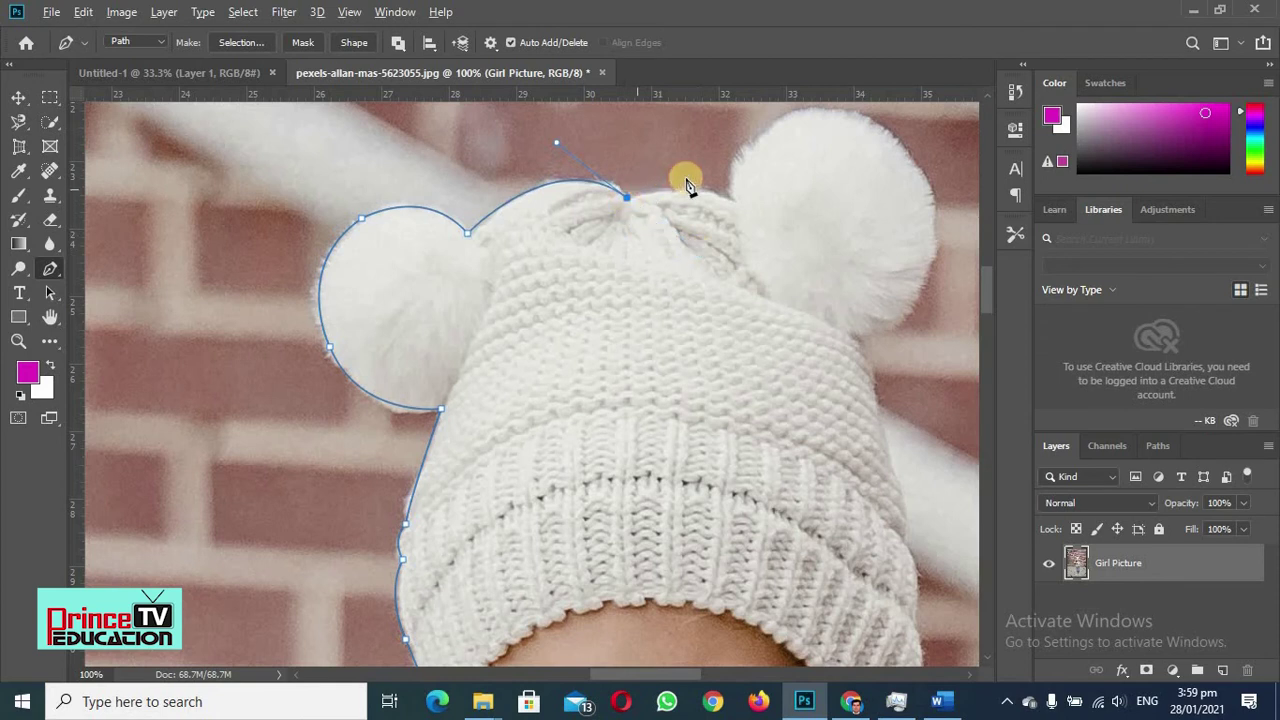
{"action": "left_click_drag", "start_coordinate": [732, 201], "coordinate": [760, 230]}
{"action": "left_click", "coordinate": [732, 201], "text": "alt"}
- Curve the path around the second pom-pom to its junction with the hat's far side, ending in a corner point
{"action": "left_click_drag", "start_coordinate": [884, 137], "coordinate": [928, 210]}
{"action": "left_click", "coordinate": [820, 133], "text": "alt"}
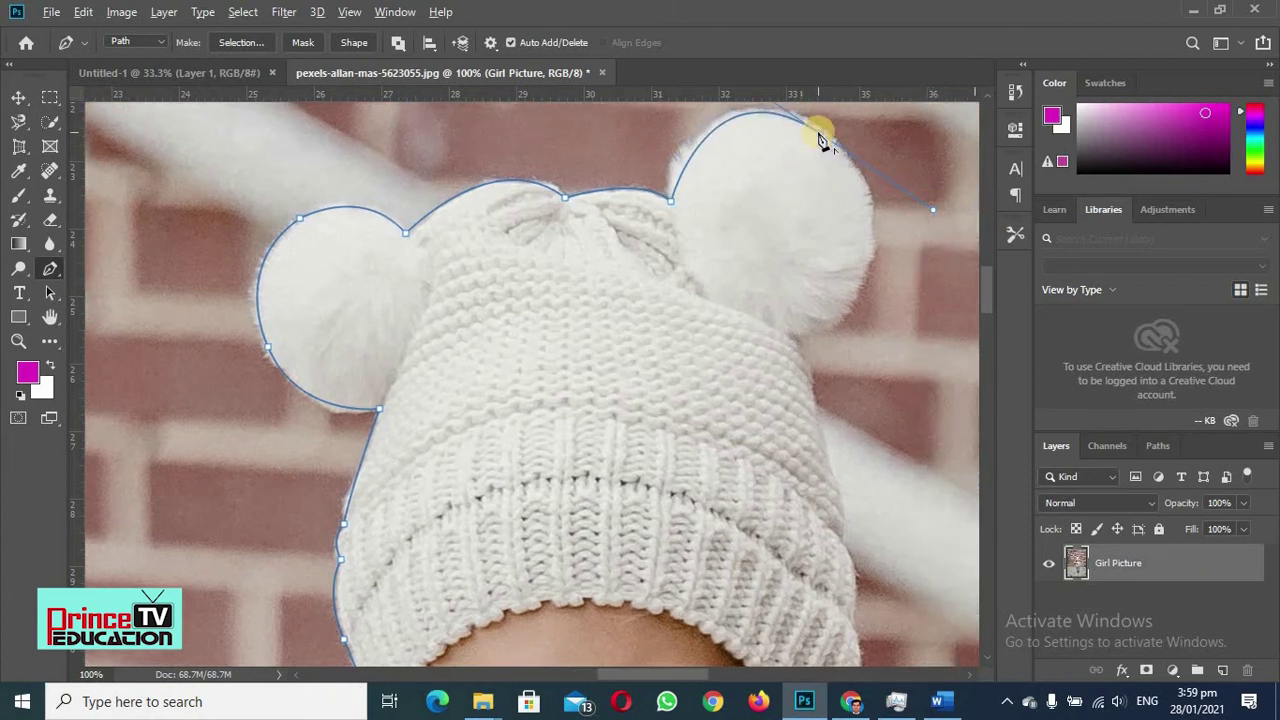
{"action": "left_click_drag", "start_coordinate": [845, 316], "coordinate": [768, 445]}
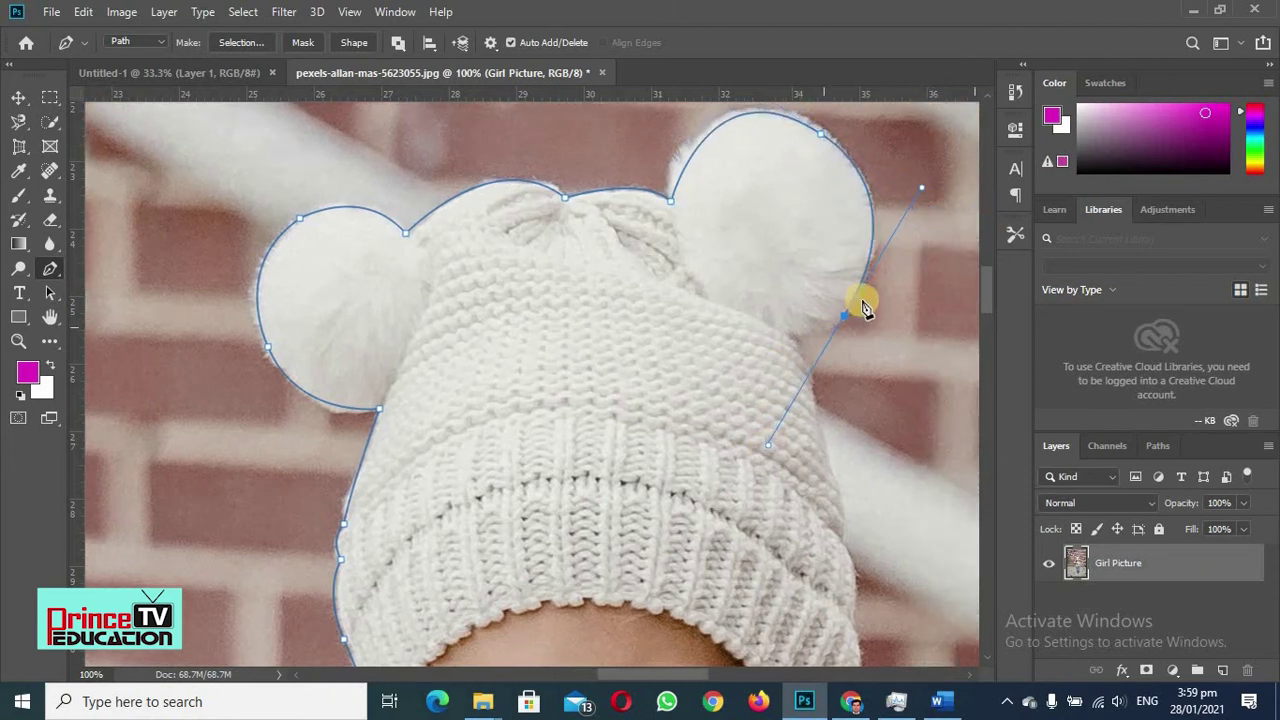
{"action": "left_click", "coordinate": [803, 342]}
{"action": "key", "text": "ctrl+z"}
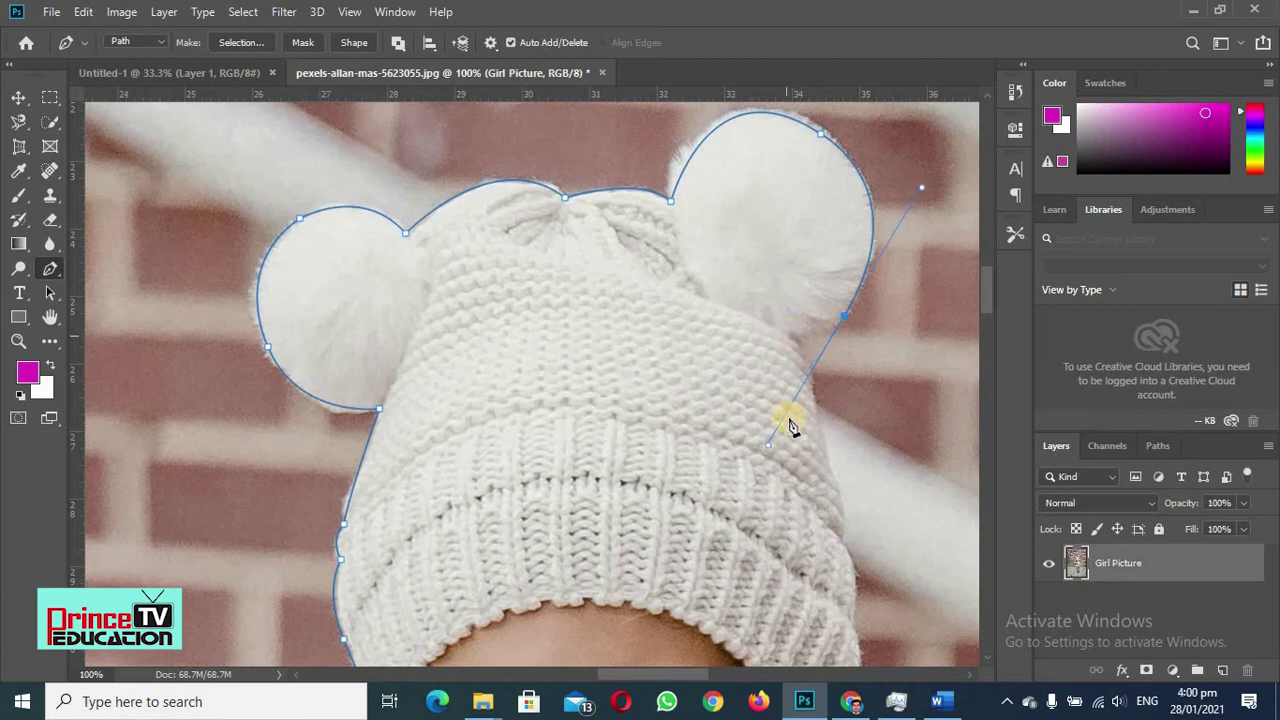
{"action": "left_click", "coordinate": [844, 318], "text": "alt"}
{"action": "left_click", "coordinate": [795, 336]}
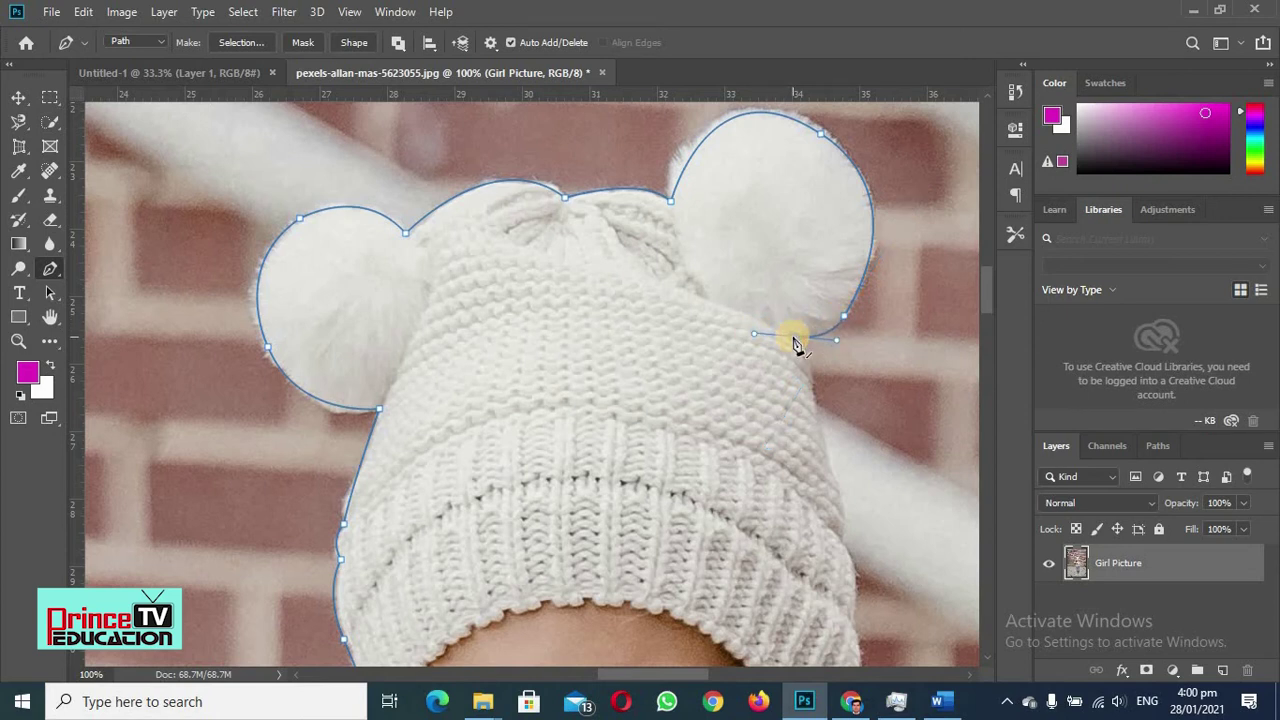
- Trace the hat's far side down to the middle of the ribbed brim, using corner points
{"action": "scroll", "coordinate": [830, 416], "scroll_direction": "down", "scroll_amount": 2}
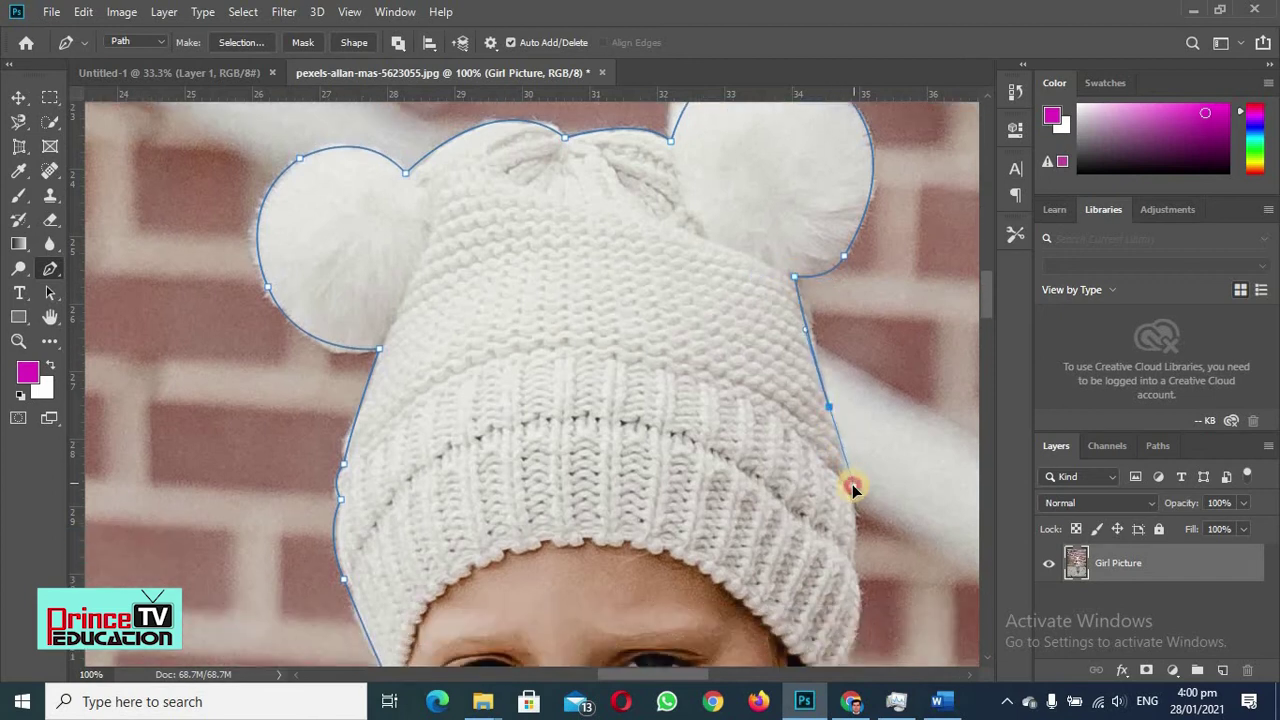
{"action": "left_click", "coordinate": [852, 487]}
{"action": "left_click", "coordinate": [829, 408]}
{"action": "left_click", "coordinate": [845, 480], "text": "alt"}
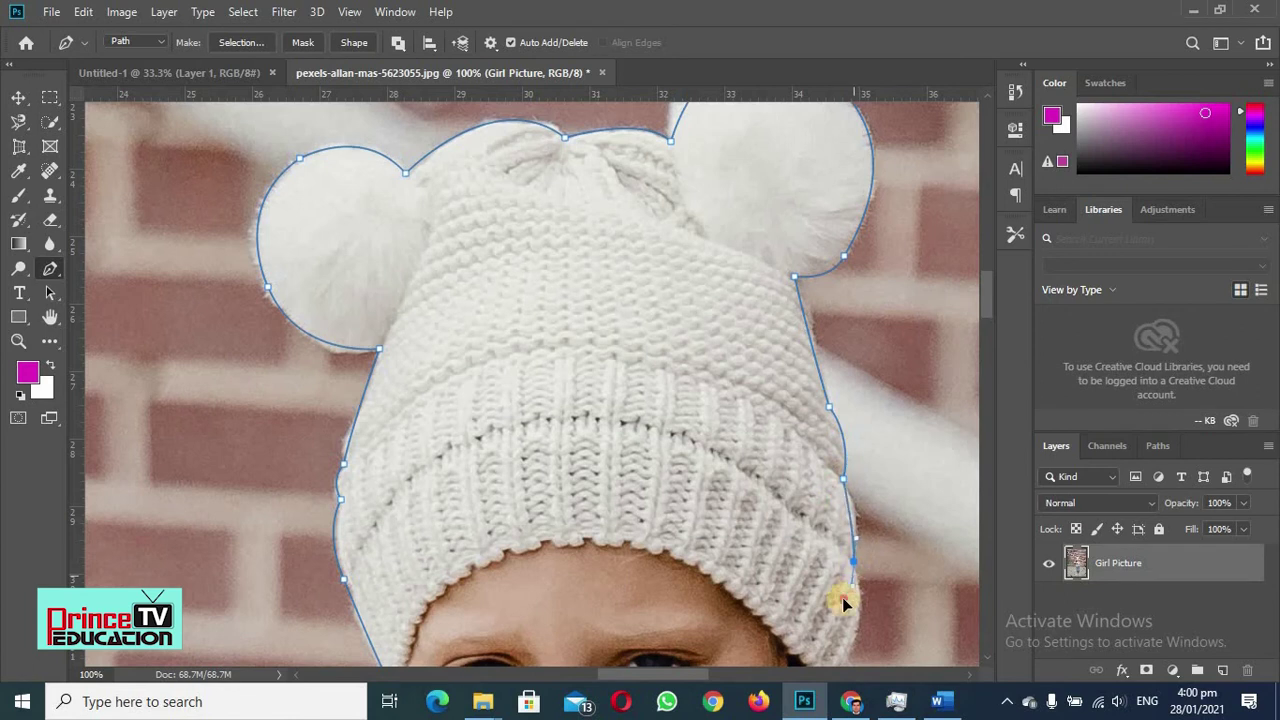
{"action": "left_click_drag", "start_coordinate": [842, 597], "coordinate": [837, 607]}
{"action": "left_click", "coordinate": [853, 562], "text": "alt"}
- Curve the path around the brim's lower end and down the second cord to the top of the hair
{"action": "scroll", "coordinate": [905, 482], "scroll_direction": "down", "scroll_amount": 7}
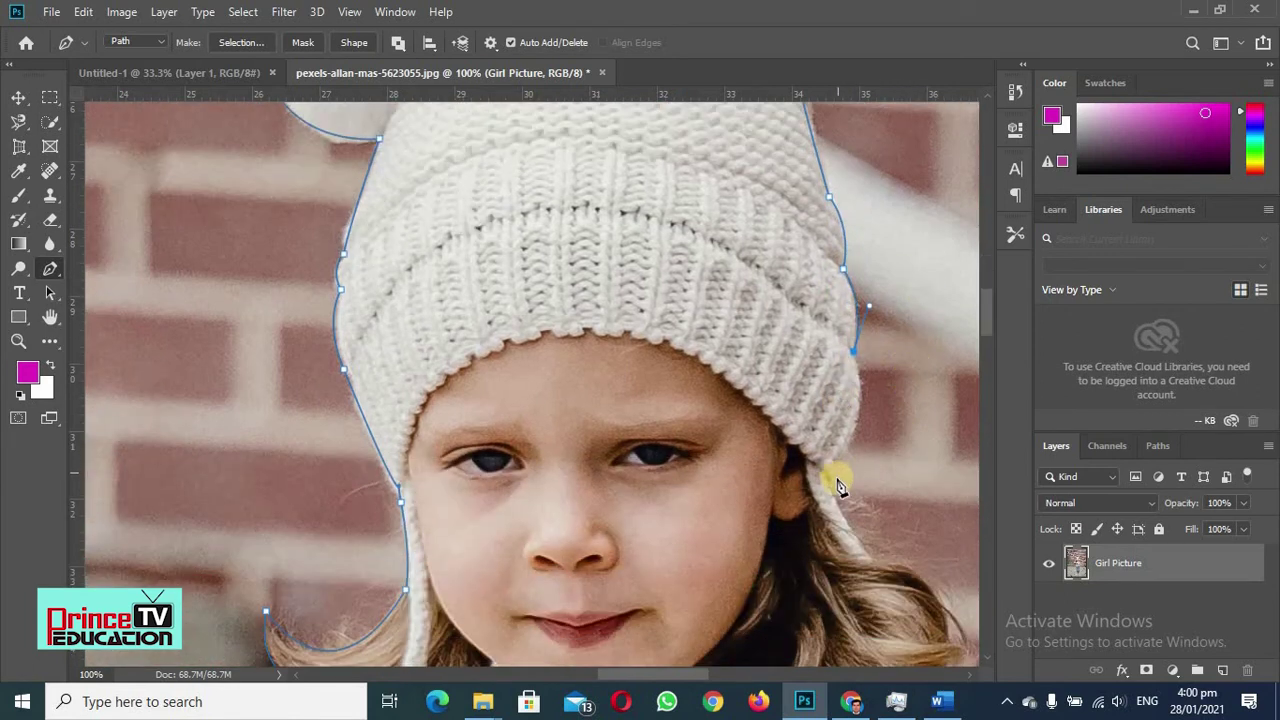
{"action": "left_click_drag", "start_coordinate": [814, 538], "coordinate": [833, 503]}
{"action": "key", "text": "ctrl+z"}
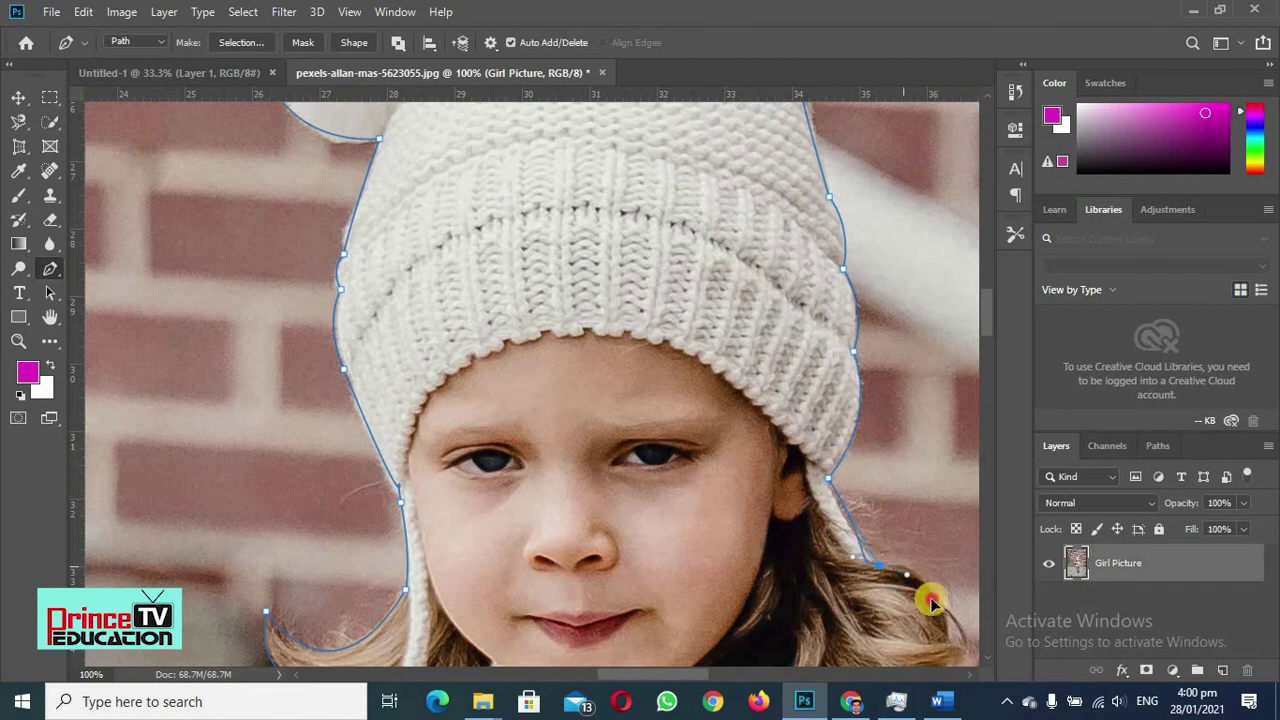
{"action": "left_click_drag", "start_coordinate": [868, 557], "coordinate": [893, 582]}
{"action": "key", "text": "ctrl+z"}
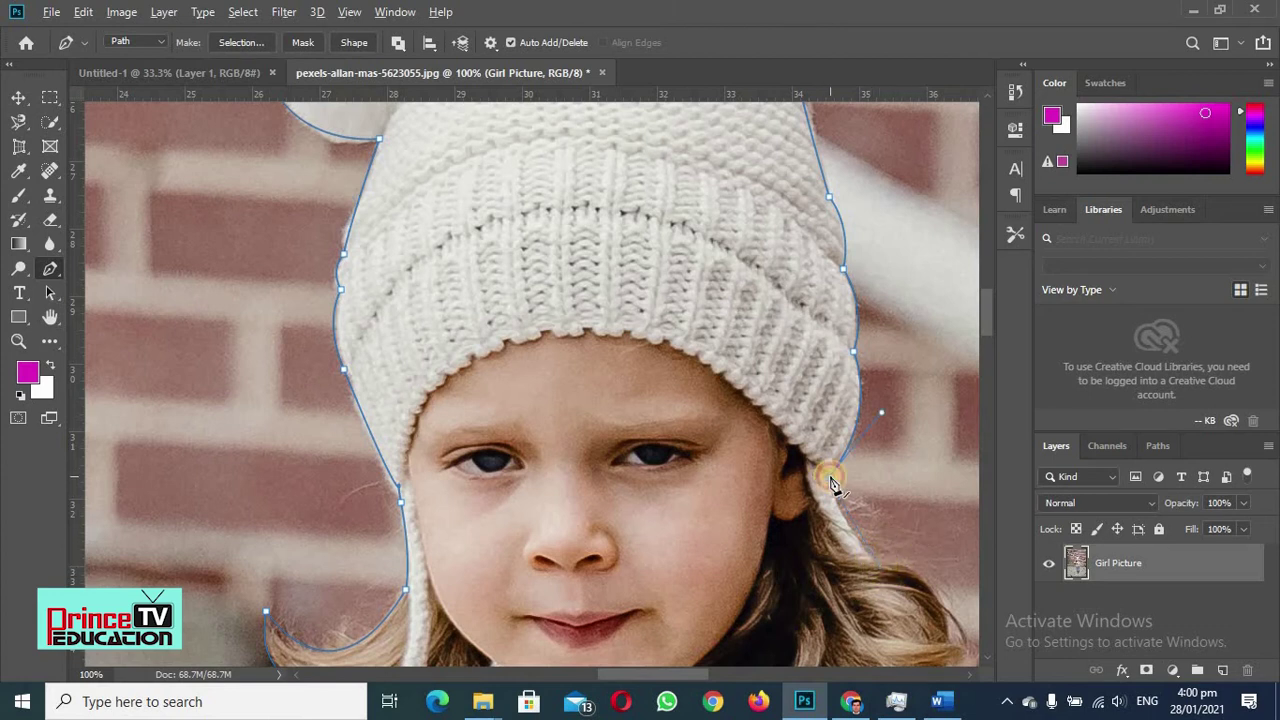
{"action": "left_click_drag", "start_coordinate": [926, 598], "coordinate": [908, 606]}
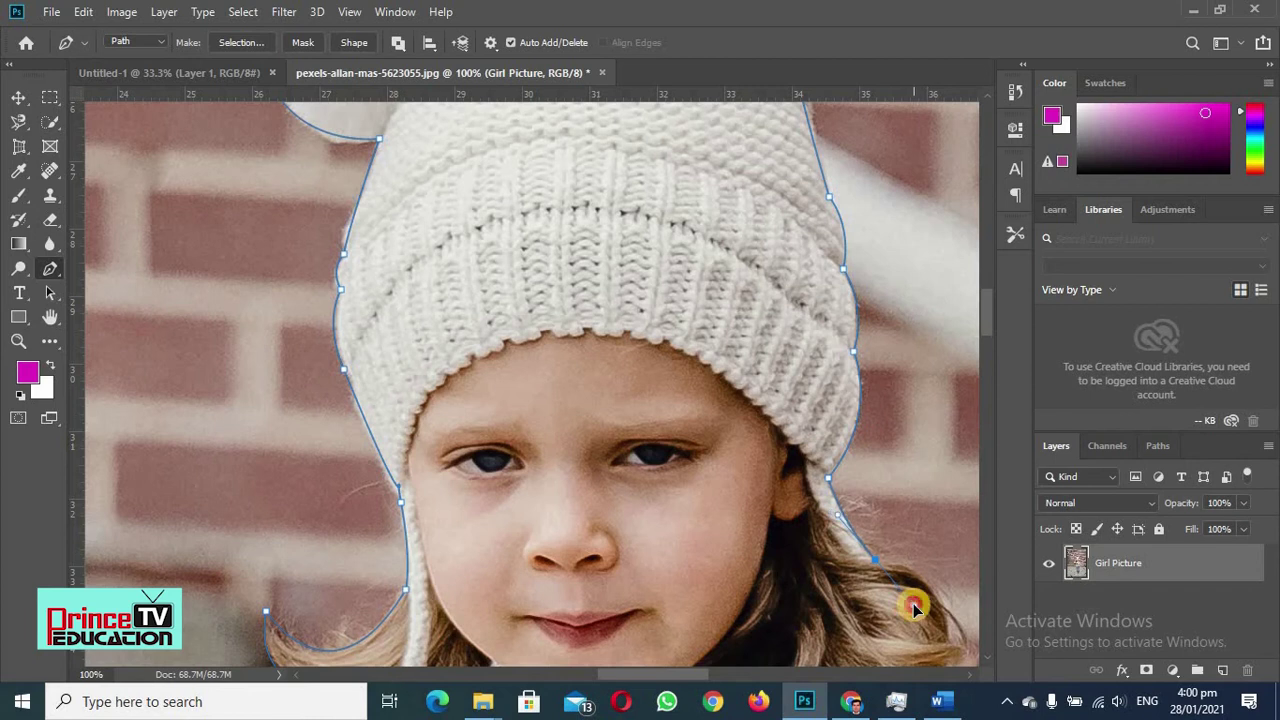
- Trace the outer hair curls down to the lowest tip and back along their underside to the shoulder
{"action": "scroll", "coordinate": [900, 550], "scroll_direction": "down", "scroll_amount": 3}
{"action": "left_click_drag", "start_coordinate": [946, 462], "coordinate": [960, 576]}
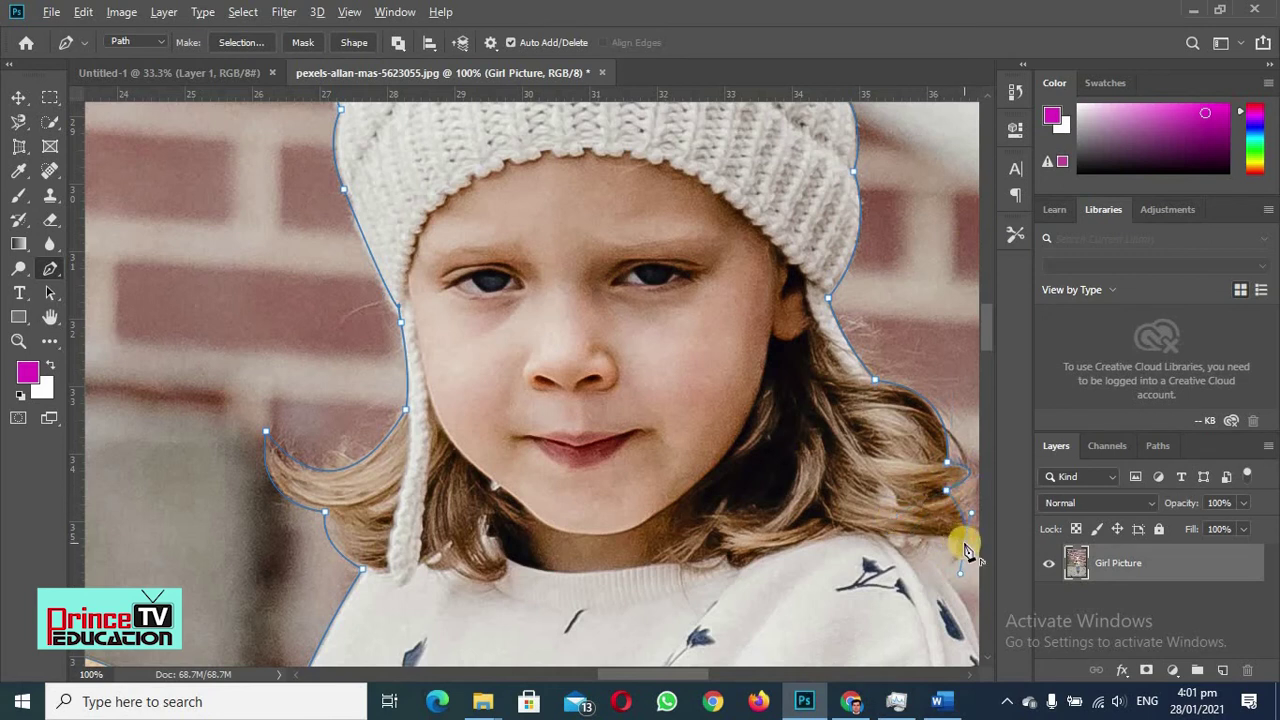
{"action": "left_click", "coordinate": [964, 543]}
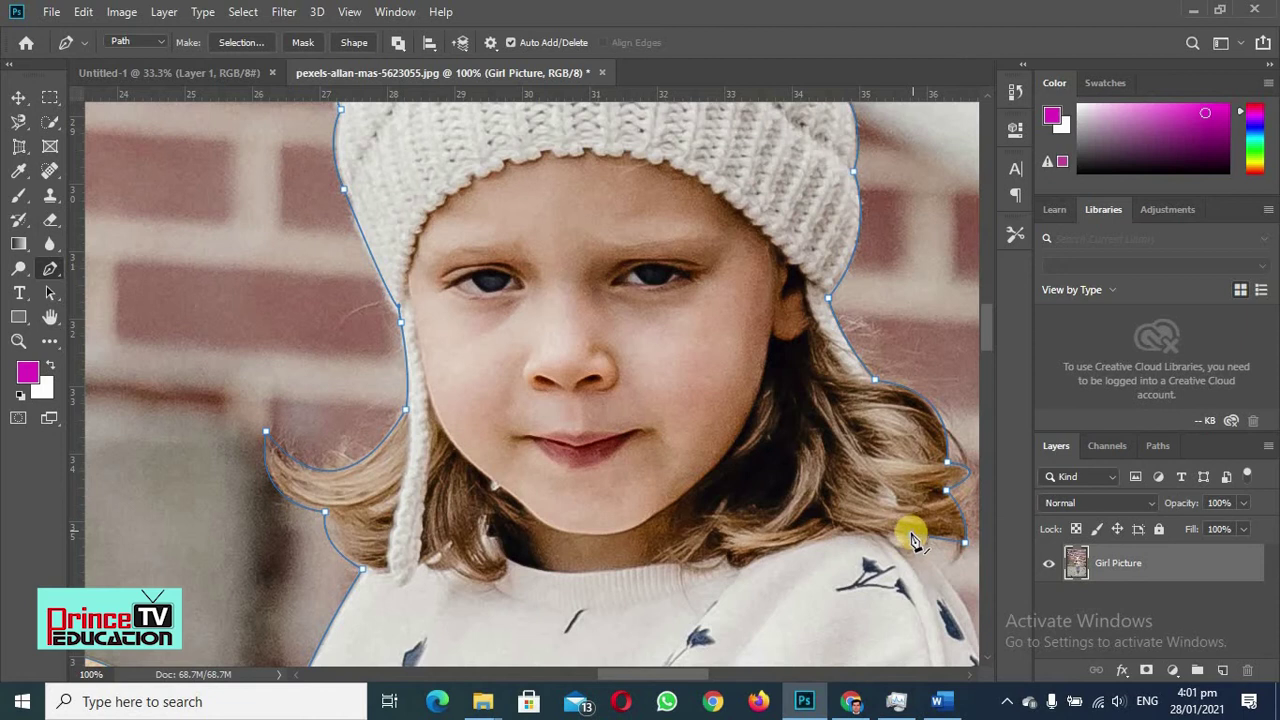
{"action": "left_click", "coordinate": [912, 536]}
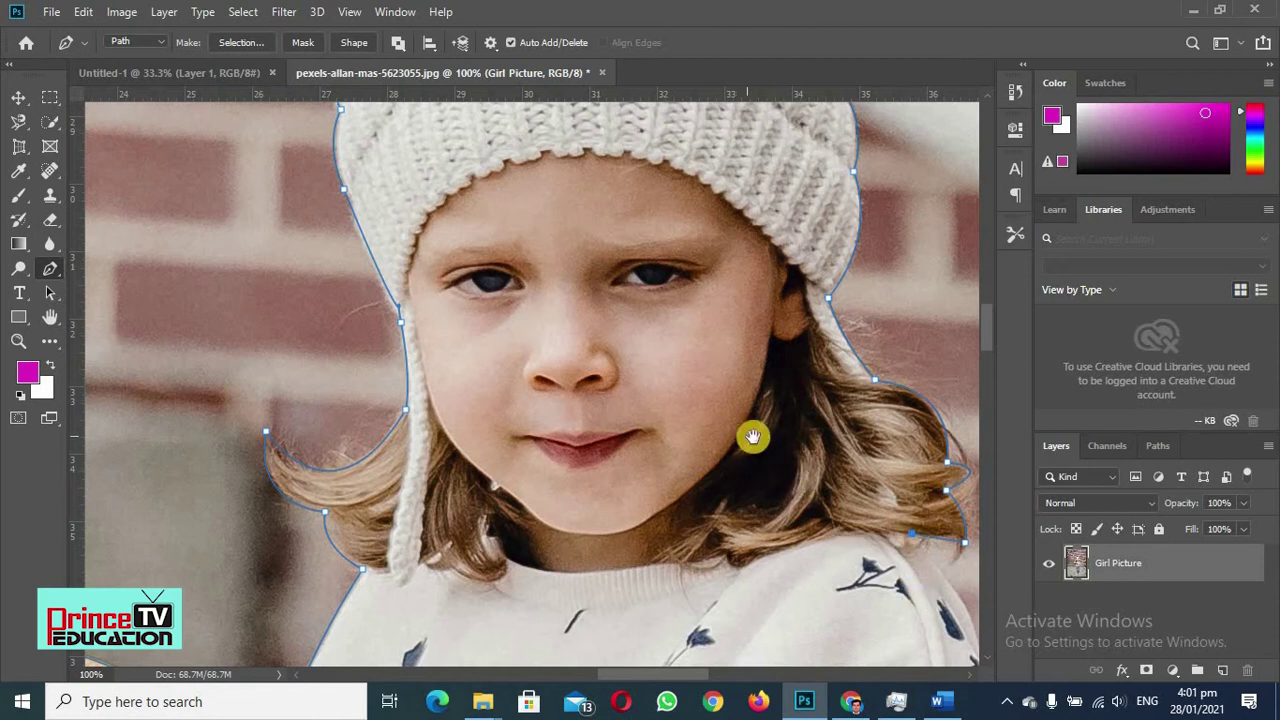
- Curve the path from the hair over the shoulder and down the outer sleeve to the elbow, using corner points
{"action": "left_click_drag", "start_coordinate": [752, 436], "coordinate": [431, 178]}
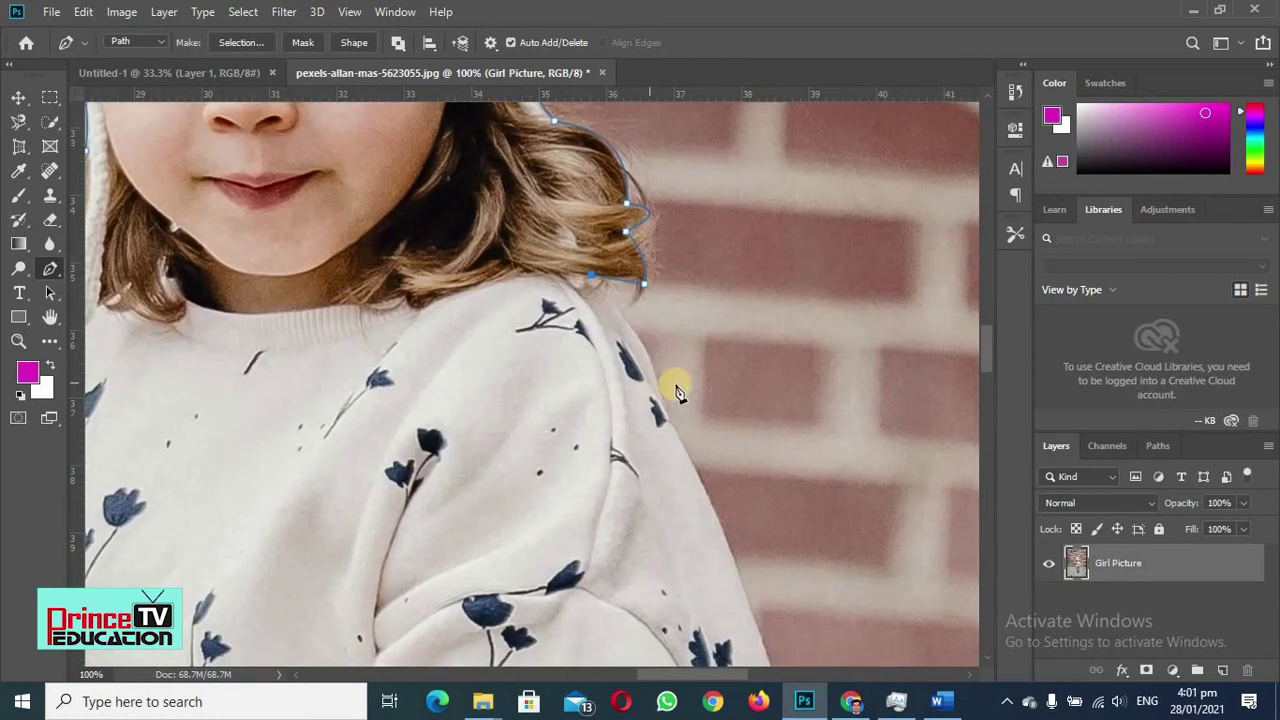
{"action": "left_click_drag", "start_coordinate": [663, 433], "coordinate": [673, 484]}
{"action": "left_click", "coordinate": [659, 399], "text": "alt"}
{"action": "scroll", "coordinate": [724, 465], "scroll_direction": "down", "scroll_amount": 3}
{"action": "scroll", "coordinate": [781, 512], "scroll_direction": "down", "scroll_amount": 1}
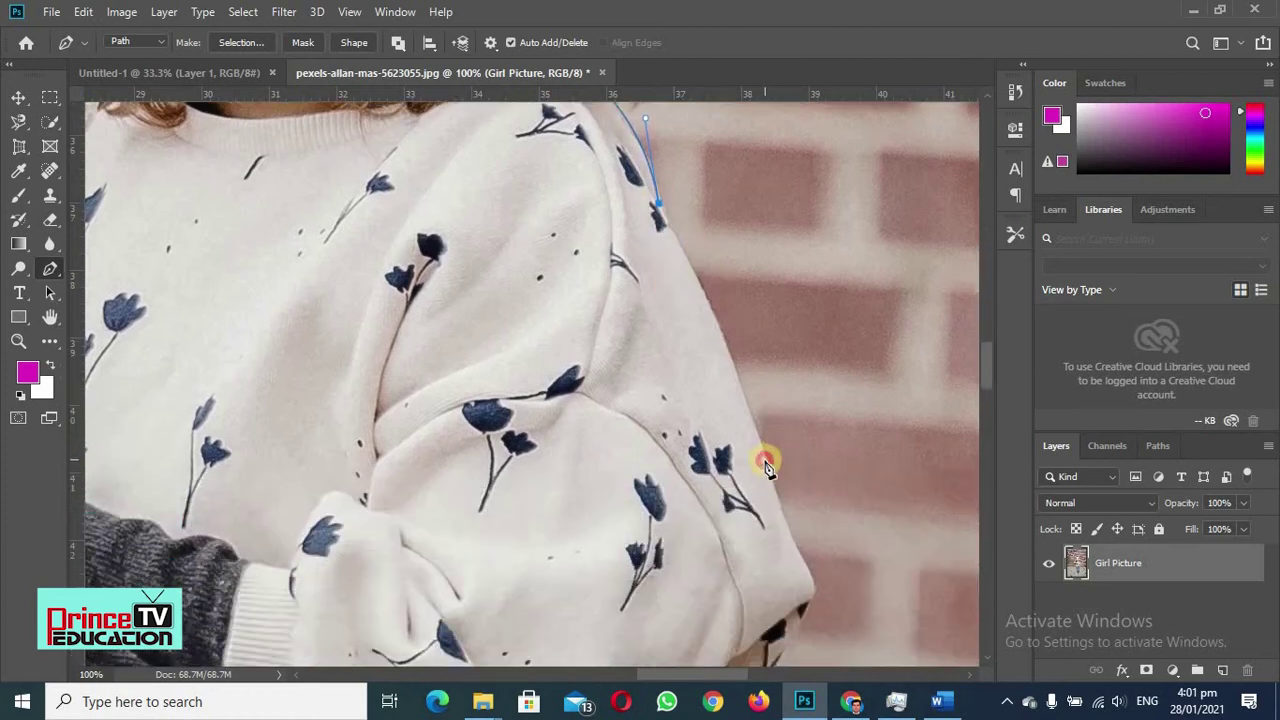
{"action": "left_click_drag", "start_coordinate": [765, 465], "coordinate": [766, 521]}
{"action": "left_click", "coordinate": [765, 460], "text": "alt"}
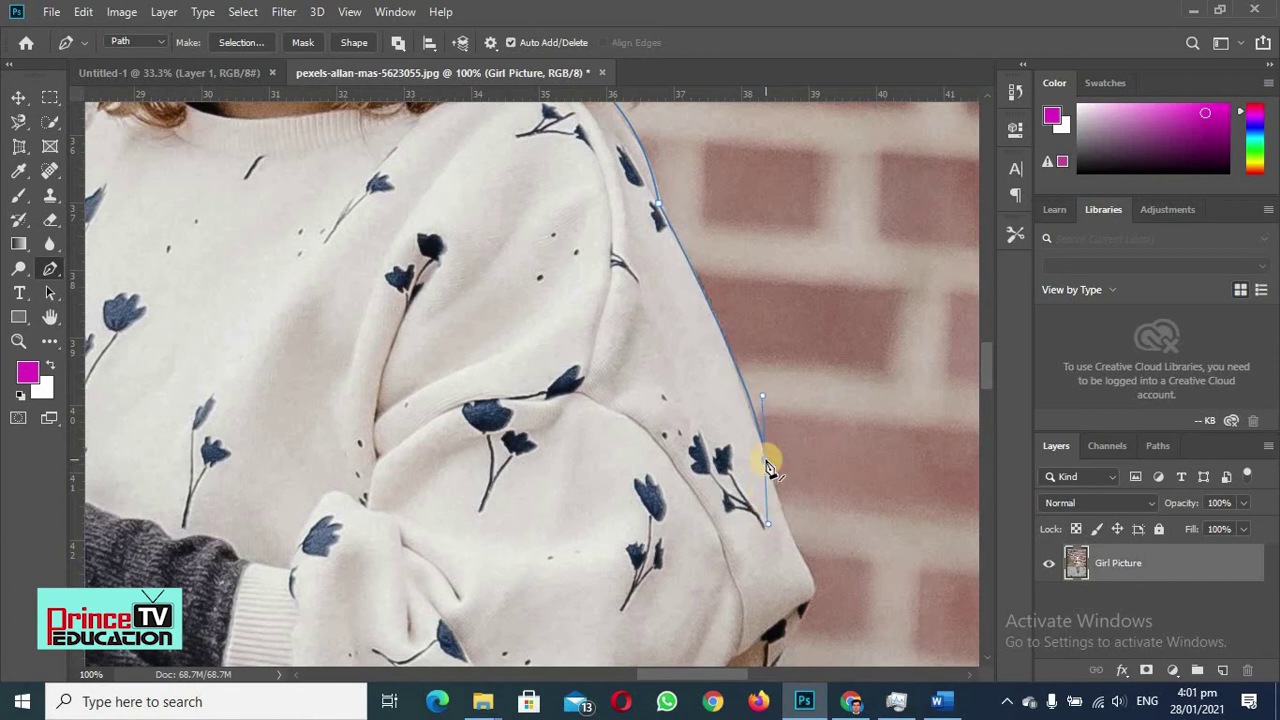
{"action": "left_click", "coordinate": [809, 590]}
- Trace the sweater from the elbow down its side and around the lower bulge to the ribbed hem, using corner points
{"action": "scroll", "coordinate": [800, 580], "scroll_direction": "down", "scroll_amount": 5}
{"action": "left_click_drag", "start_coordinate": [733, 460], "coordinate": [744, 562]}
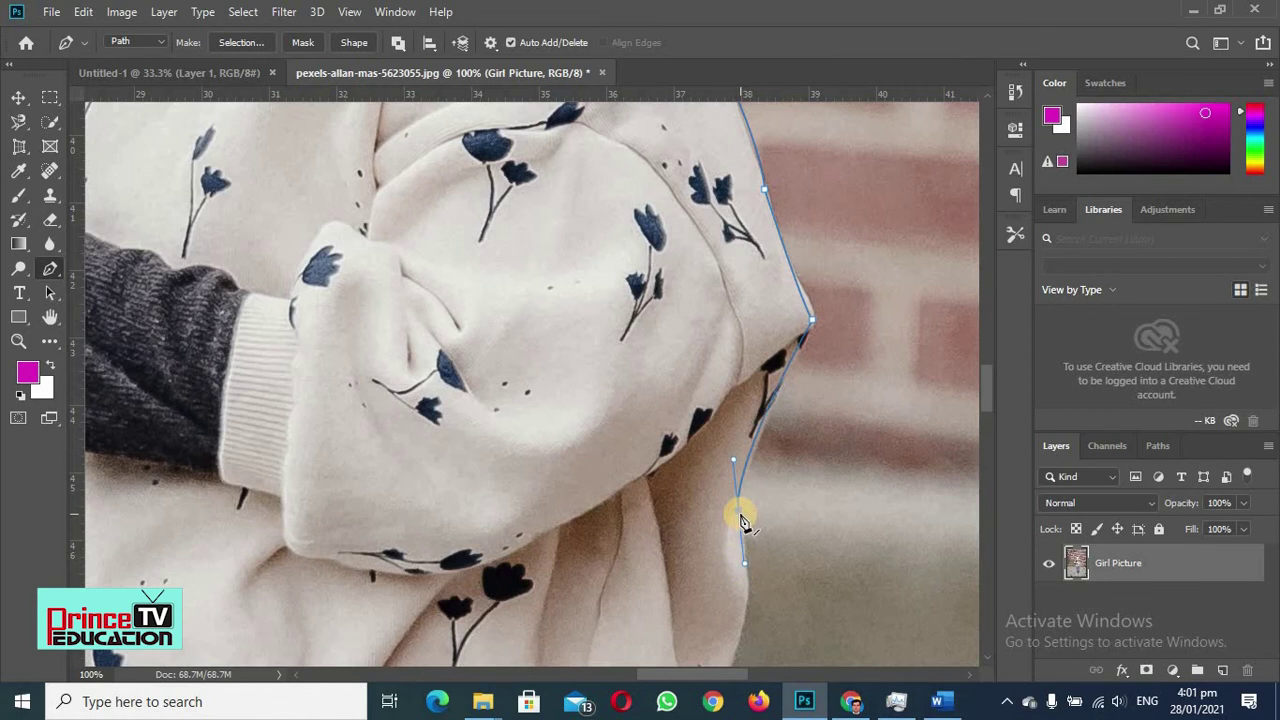
{"action": "scroll", "coordinate": [749, 509], "scroll_direction": "down", "scroll_amount": 3}
{"action": "left_click_drag", "start_coordinate": [714, 492], "coordinate": [668, 562]}
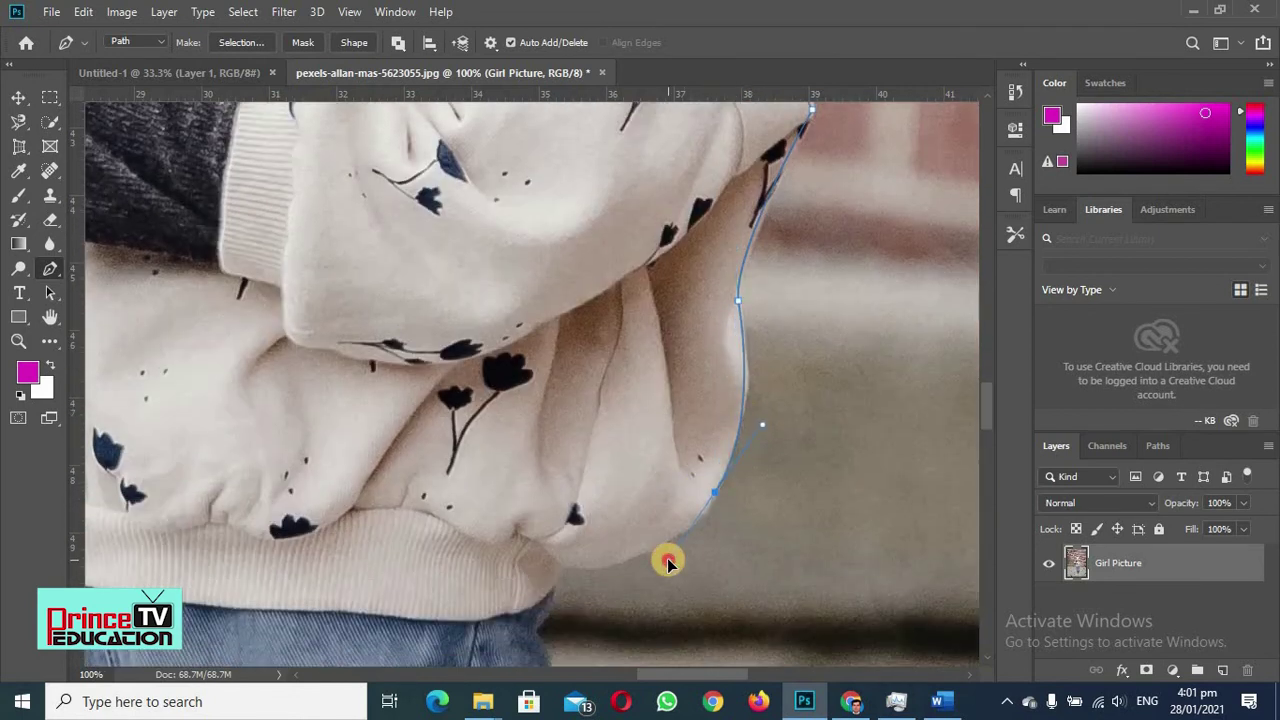
{"action": "left_click", "coordinate": [714, 492], "text": "alt"}
{"action": "scroll", "coordinate": [711, 497], "scroll_direction": "down", "scroll_amount": 1}
{"action": "left_click_drag", "start_coordinate": [566, 522], "coordinate": [460, 514]}
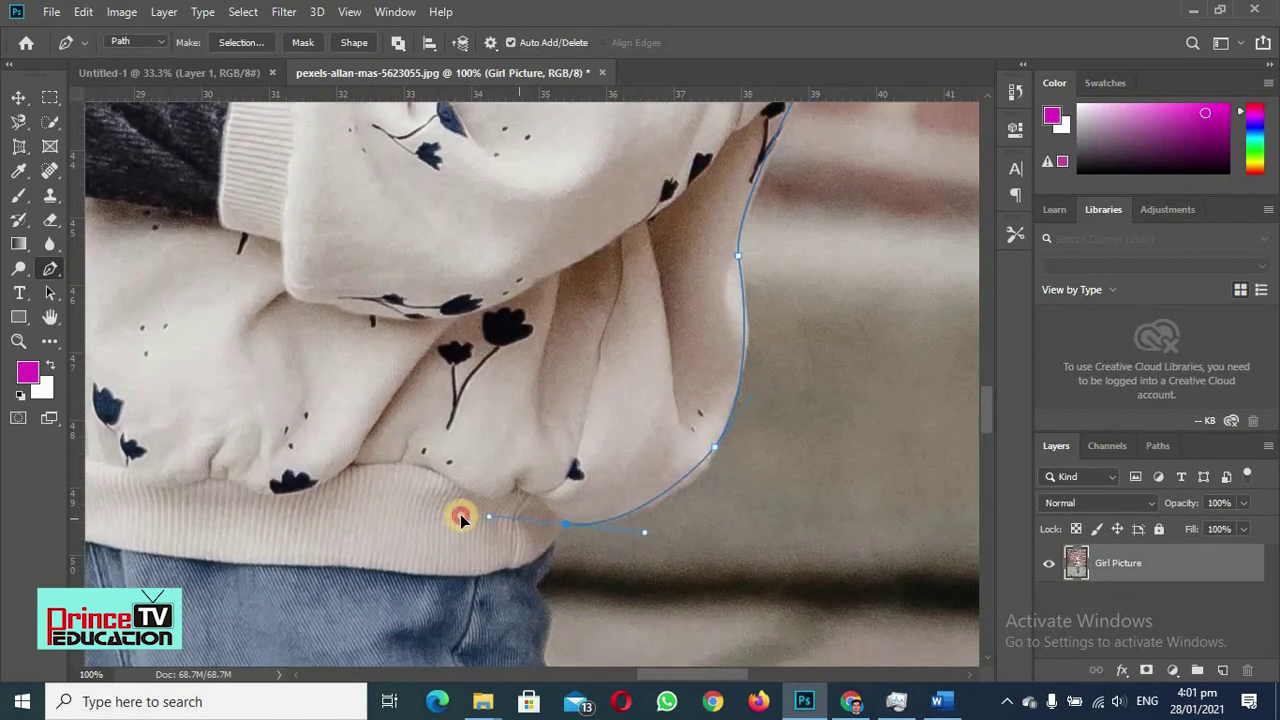
{"action": "left_click", "coordinate": [566, 524], "text": "alt"}
- Trace the outer edge of the jeans from the sweater's hem down past the first folds of the upper leg
{"action": "scroll", "coordinate": [548, 505], "scroll_direction": "down", "scroll_amount": 2}
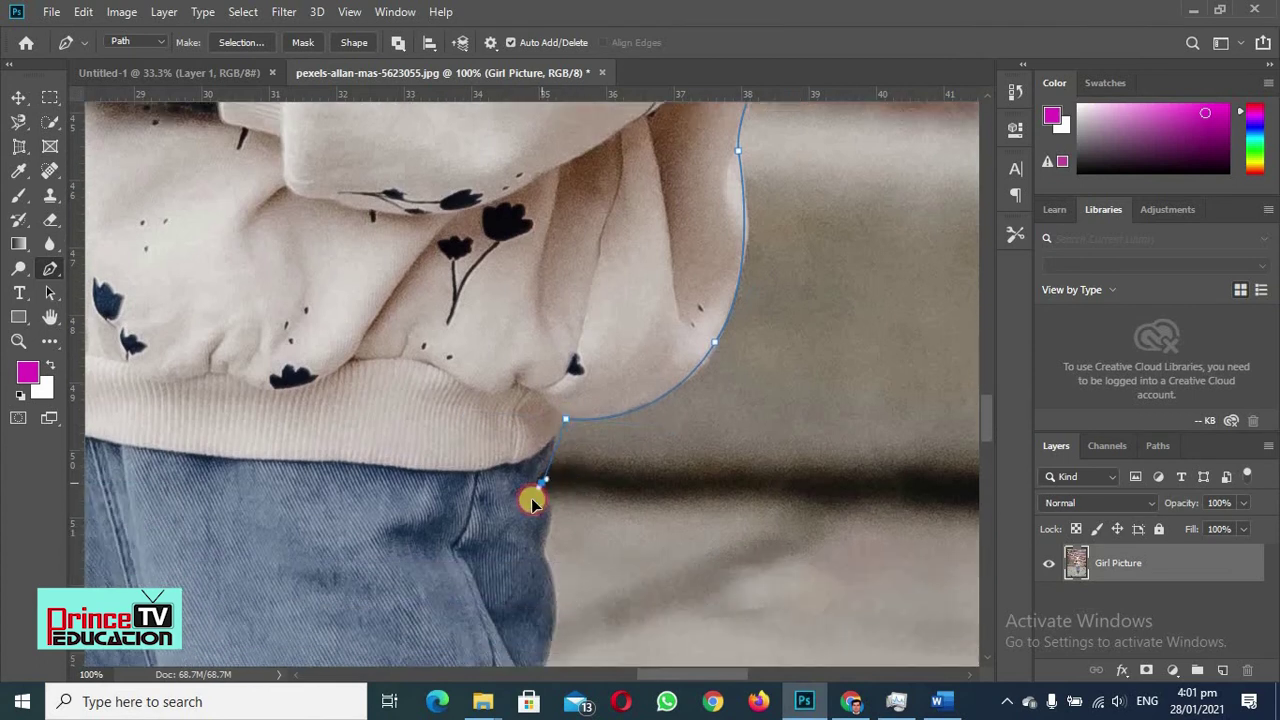
{"action": "left_click_drag", "start_coordinate": [541, 483], "coordinate": [523, 524]}
{"action": "scroll", "coordinate": [540, 485], "scroll_direction": "down", "scroll_amount": 1}
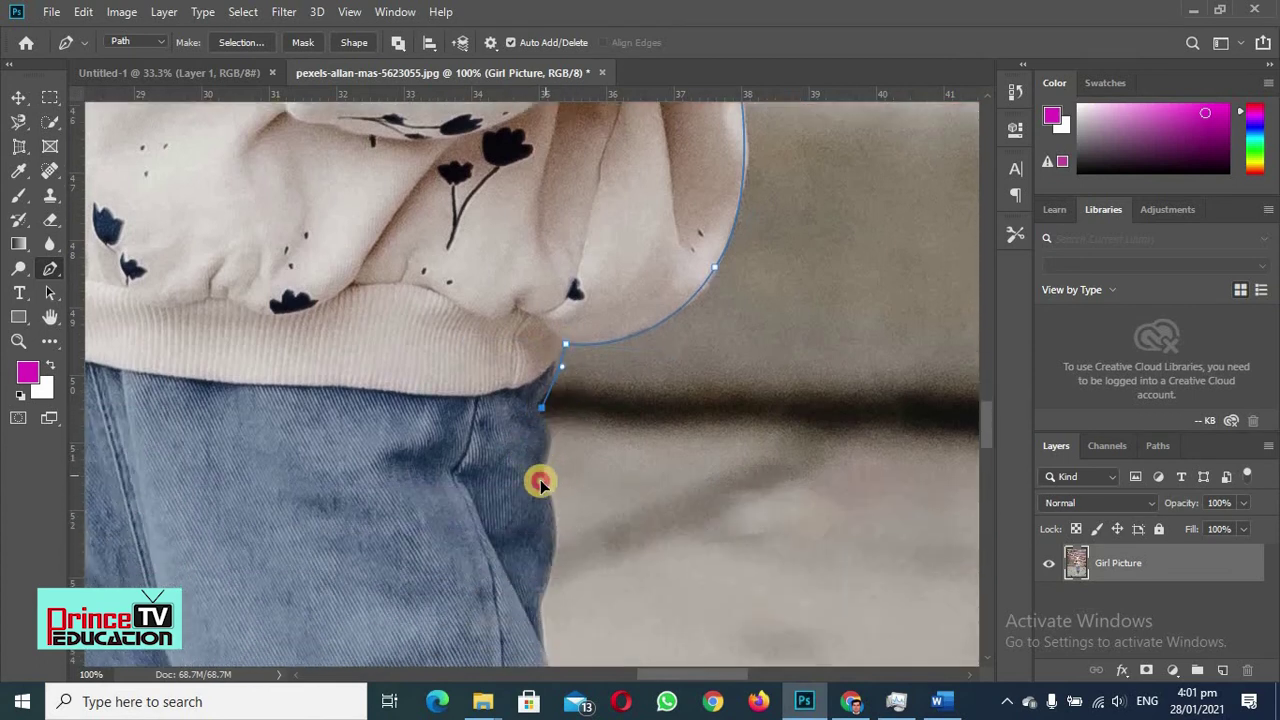
{"action": "left_click_drag", "start_coordinate": [543, 477], "coordinate": [532, 517]}
{"action": "scroll", "coordinate": [546, 485], "scroll_direction": "down", "scroll_amount": 3}
{"action": "left_click_drag", "start_coordinate": [540, 397], "coordinate": [530, 428]}
{"action": "left_click_drag", "start_coordinate": [517, 477], "coordinate": [511, 484]}
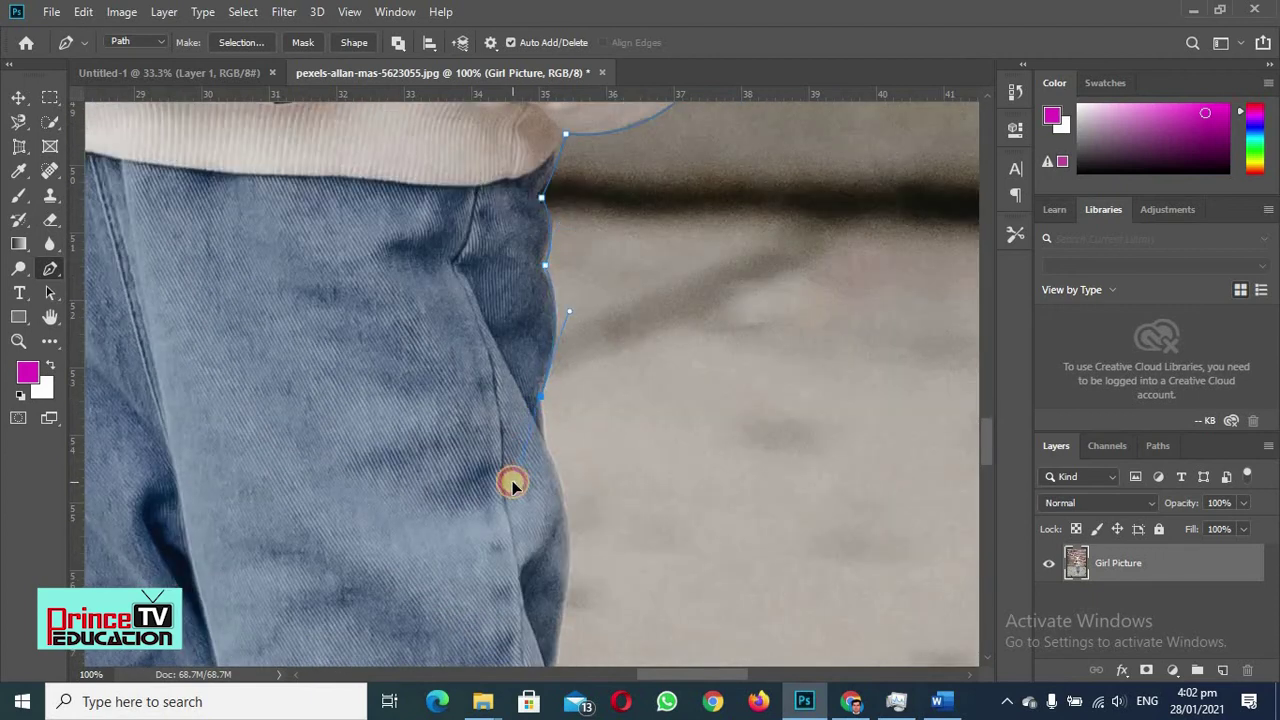
{"action": "scroll", "coordinate": [548, 450], "scroll_direction": "down", "scroll_amount": 3}
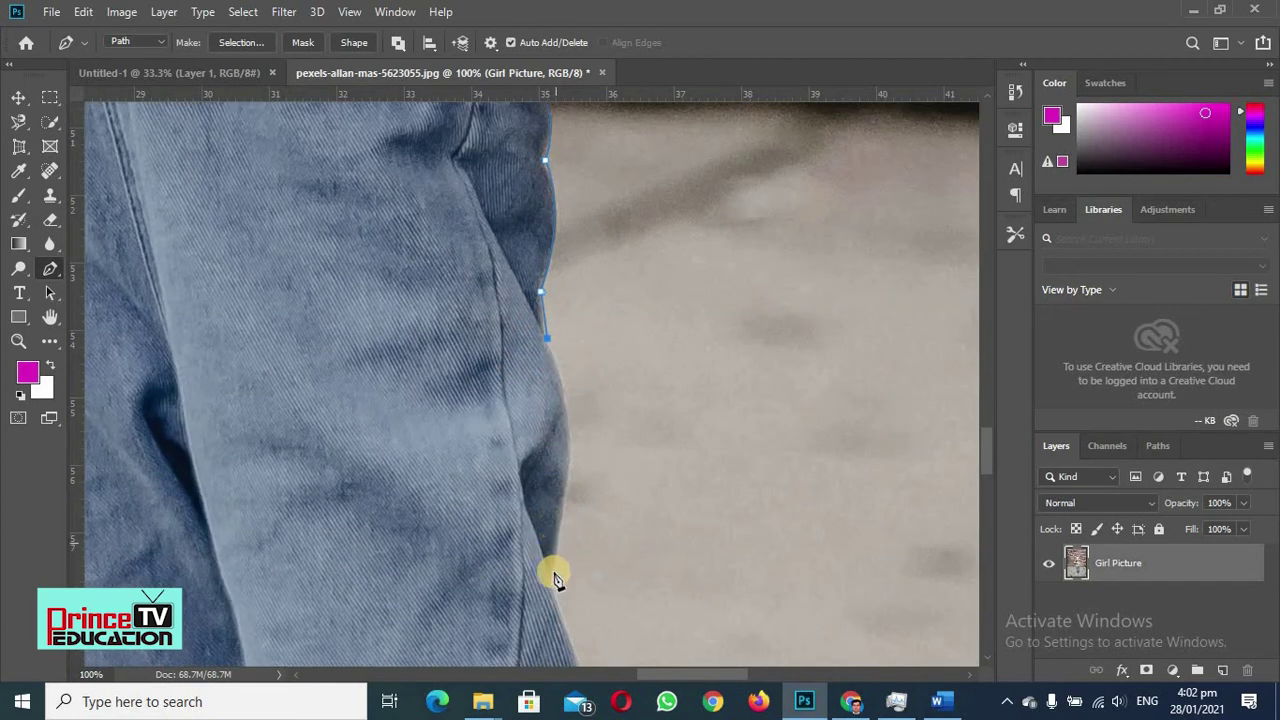
- Curve the path along the next two bulges of the jeans' leg and move the anchor between them onto the denim edge
{"action": "left_click_drag", "start_coordinate": [550, 615], "coordinate": [517, 497]}
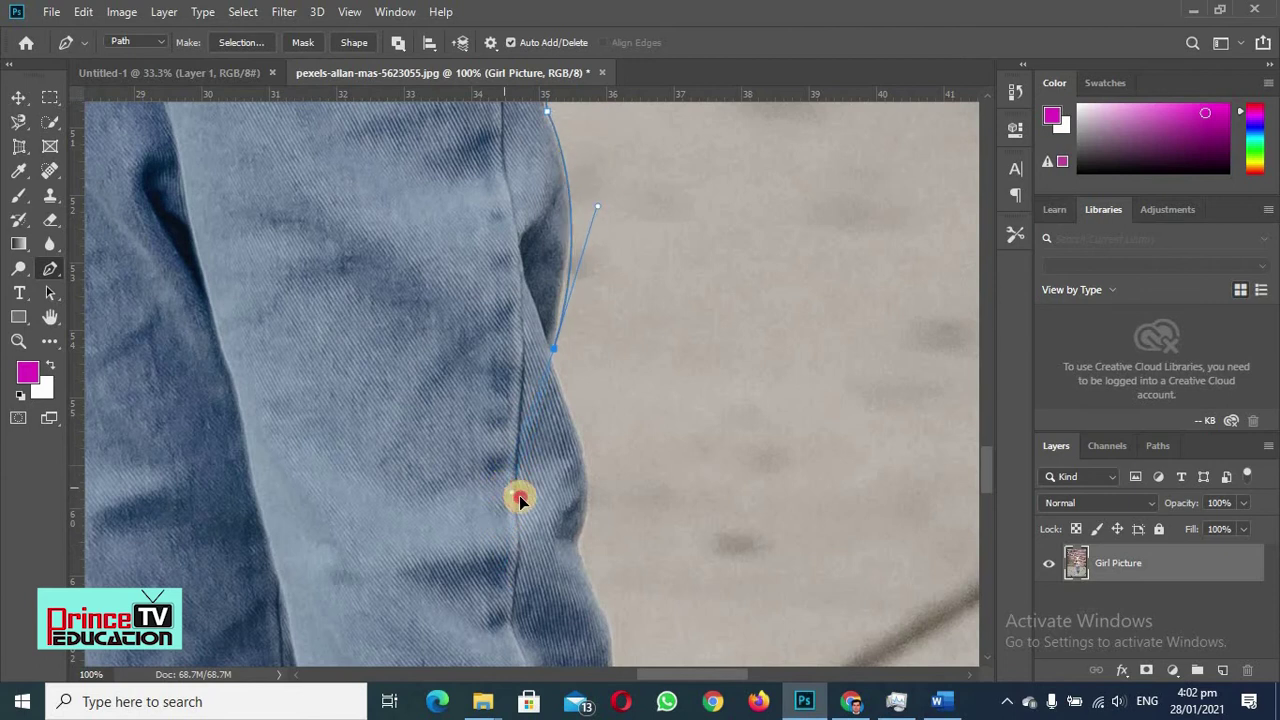
{"action": "left_click", "coordinate": [552, 349], "text": "alt"}
{"action": "left_click_drag", "start_coordinate": [580, 545], "coordinate": [545, 600]}
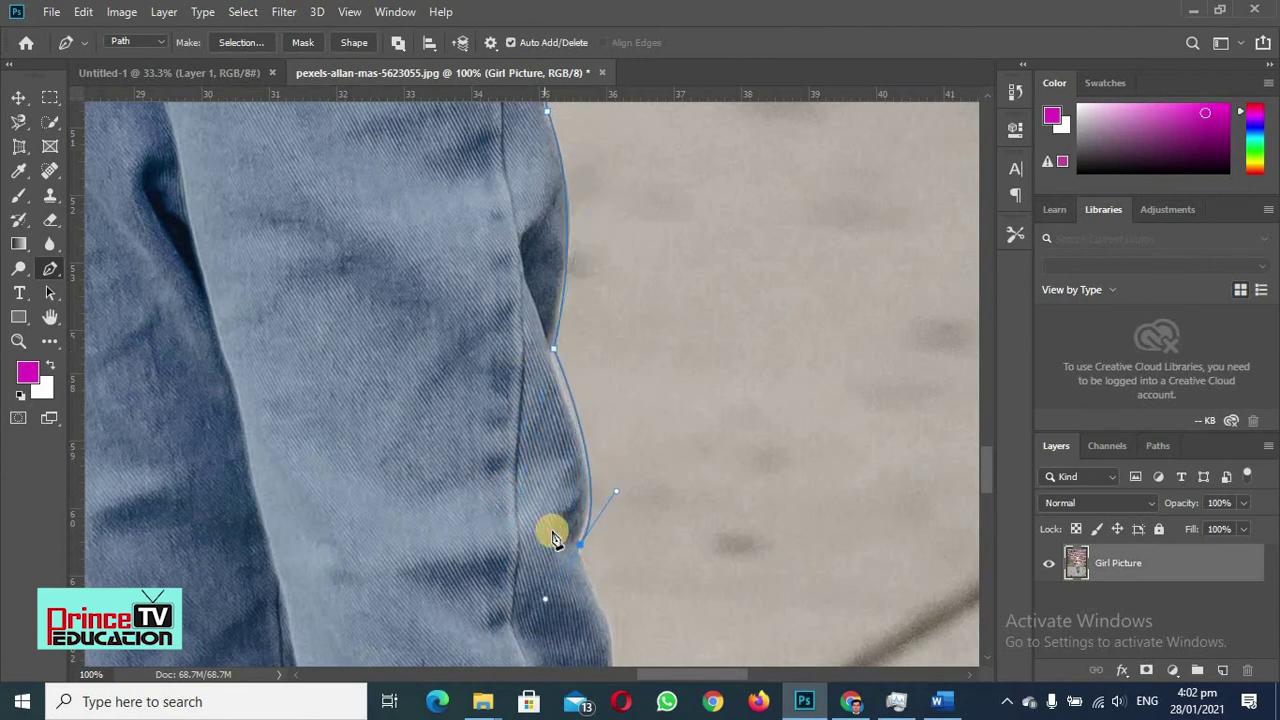
{"action": "left_click", "coordinate": [552, 350], "text": "ctrl"}
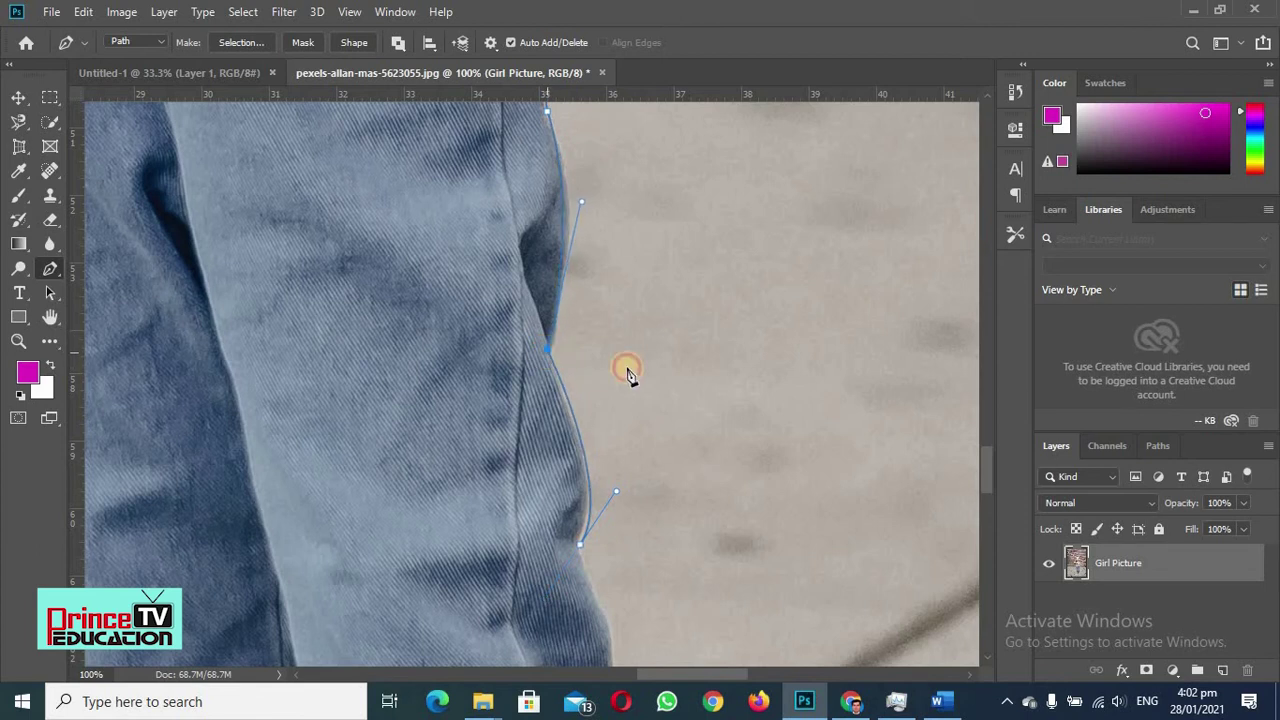
{"action": "scroll", "coordinate": [640, 365], "scroll_direction": "down", "scroll_amount": 5}
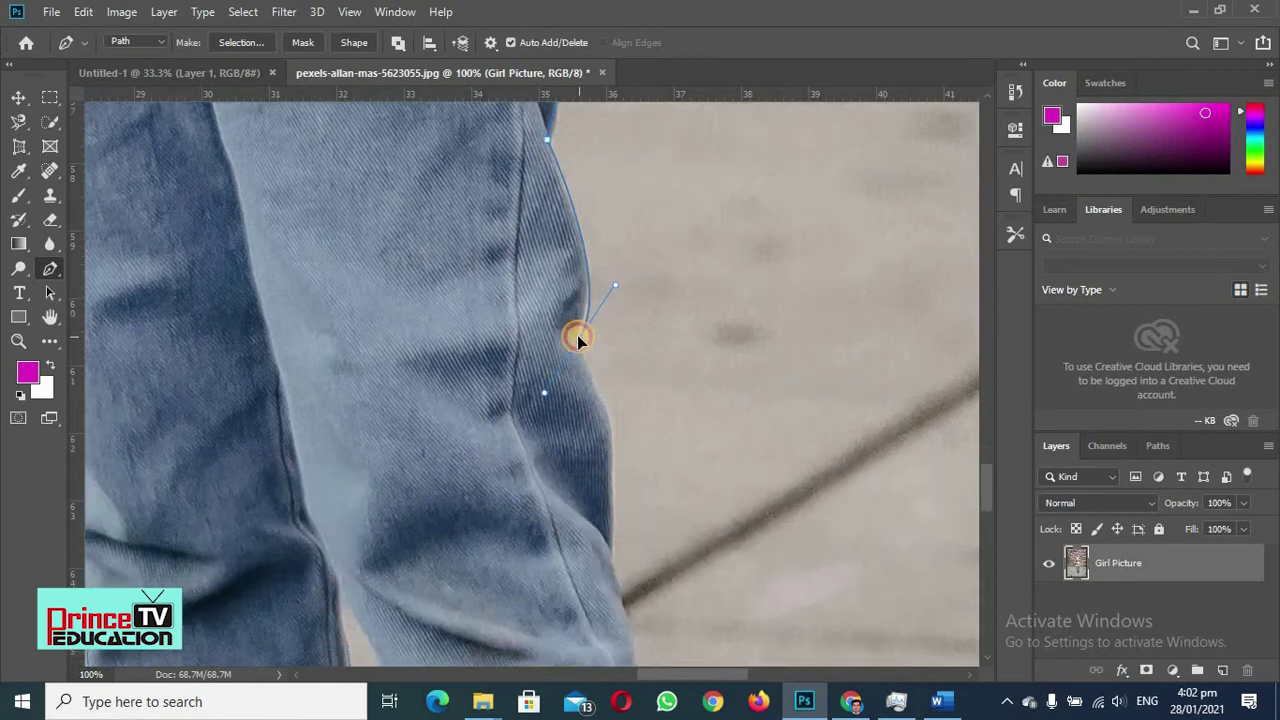
{"action": "left_click", "coordinate": [577, 335]}
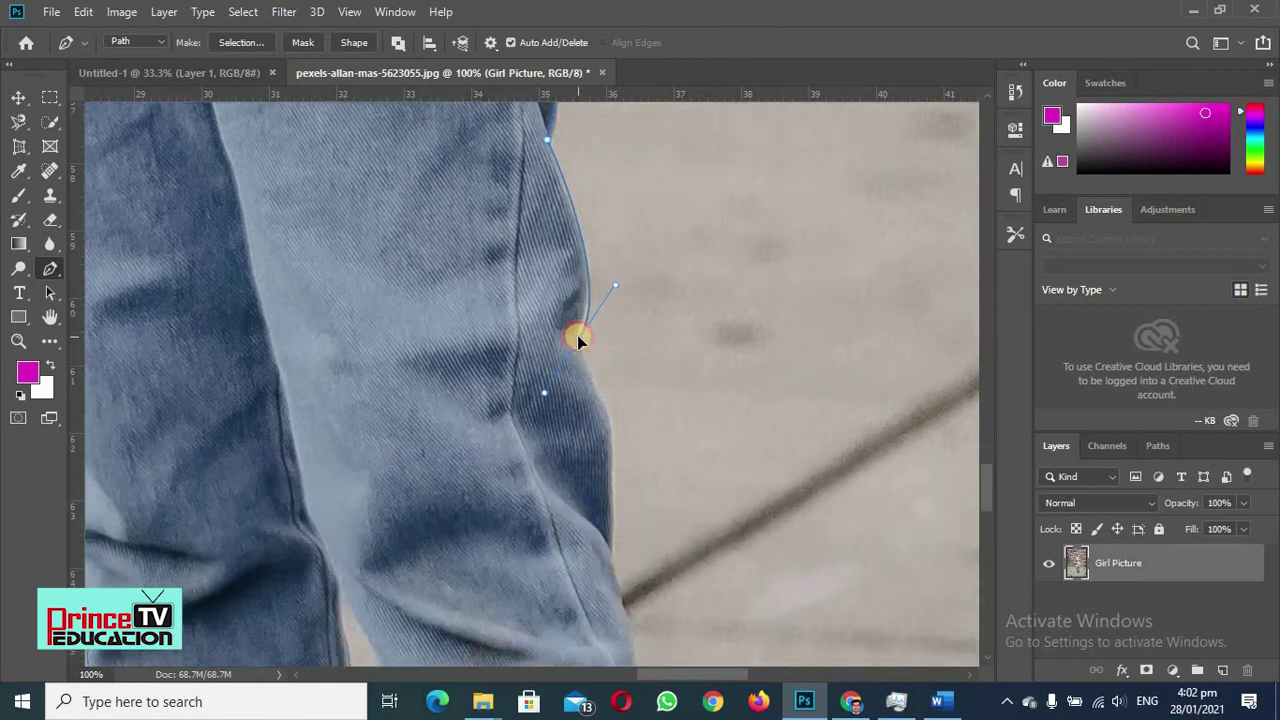
- Trace the lower outer edge of the jeans' leg from the last fold down to and around the outer end of the rolled cuff
{"action": "left_click", "coordinate": [543, 392]}
{"action": "scroll", "coordinate": [598, 360], "scroll_direction": "down", "scroll_amount": 2}
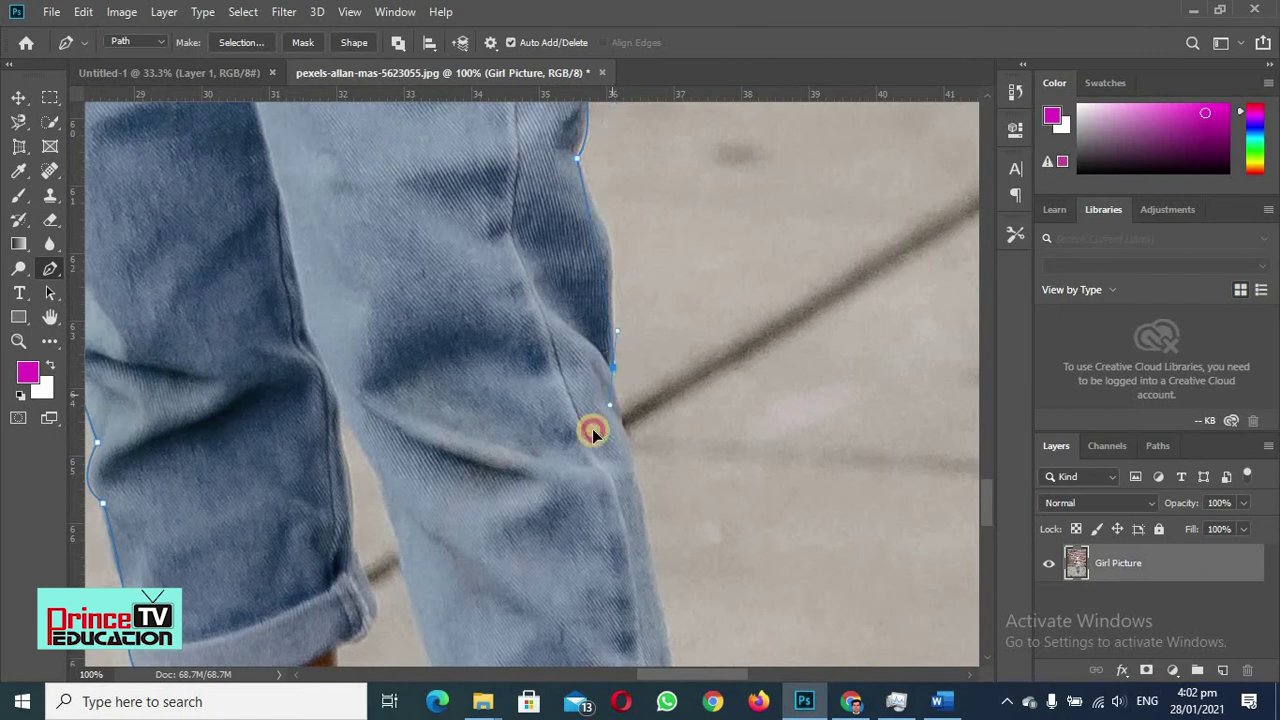
{"action": "left_click_drag", "start_coordinate": [592, 430], "coordinate": [600, 398]}
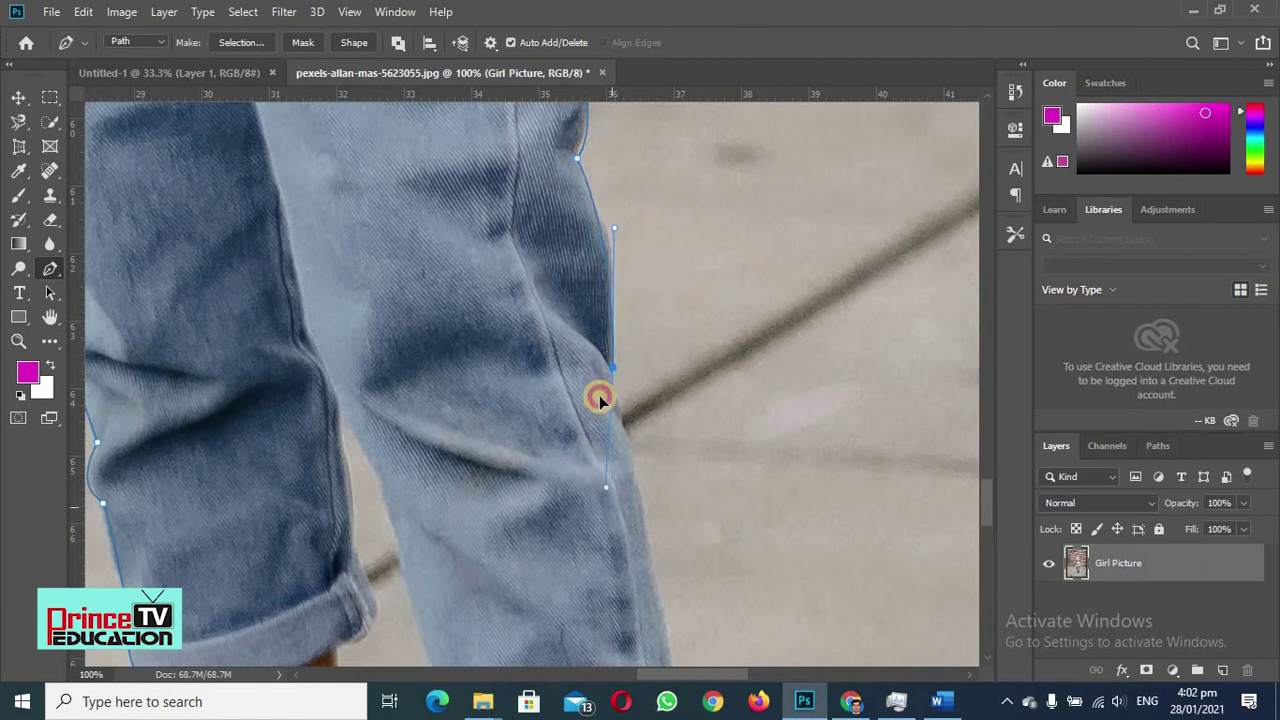
{"action": "scroll", "coordinate": [612, 364], "scroll_direction": "down", "scroll_amount": 2}
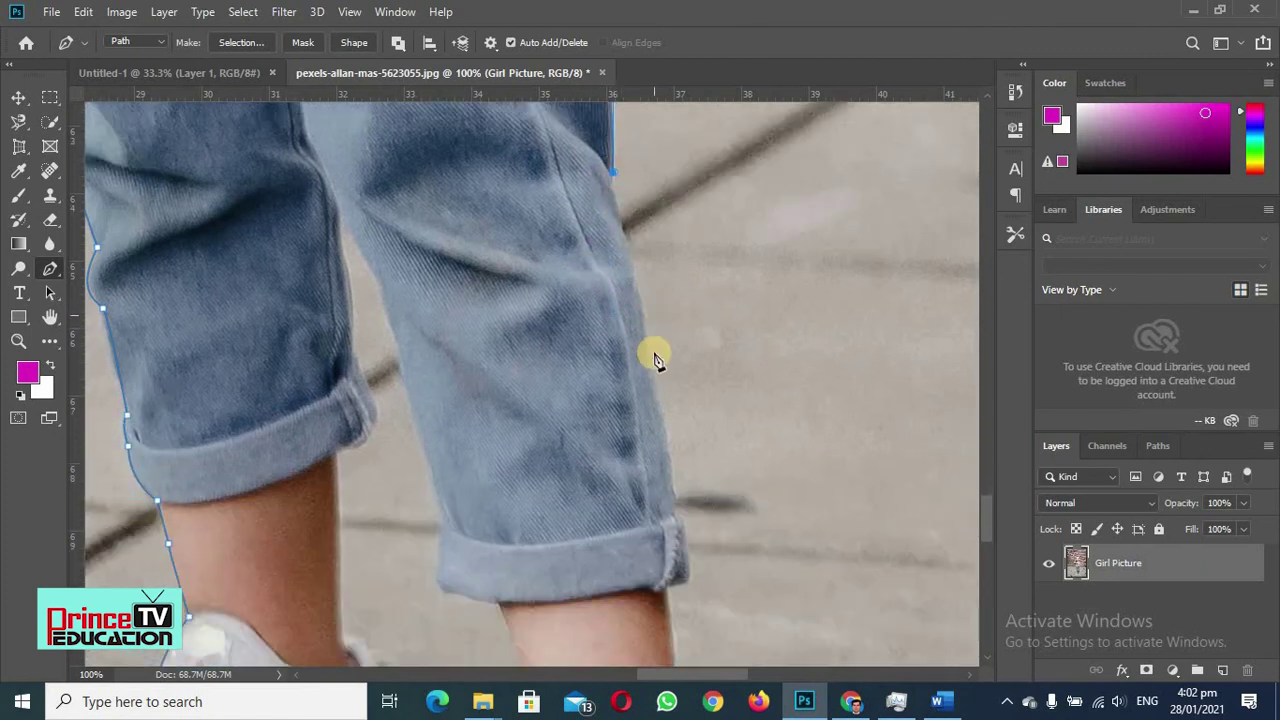
{"action": "scroll", "coordinate": [653, 368], "scroll_direction": "down", "scroll_amount": 1}
{"action": "left_click", "coordinate": [677, 417]}
{"action": "left_click_drag", "start_coordinate": [687, 475], "coordinate": [671, 480]}
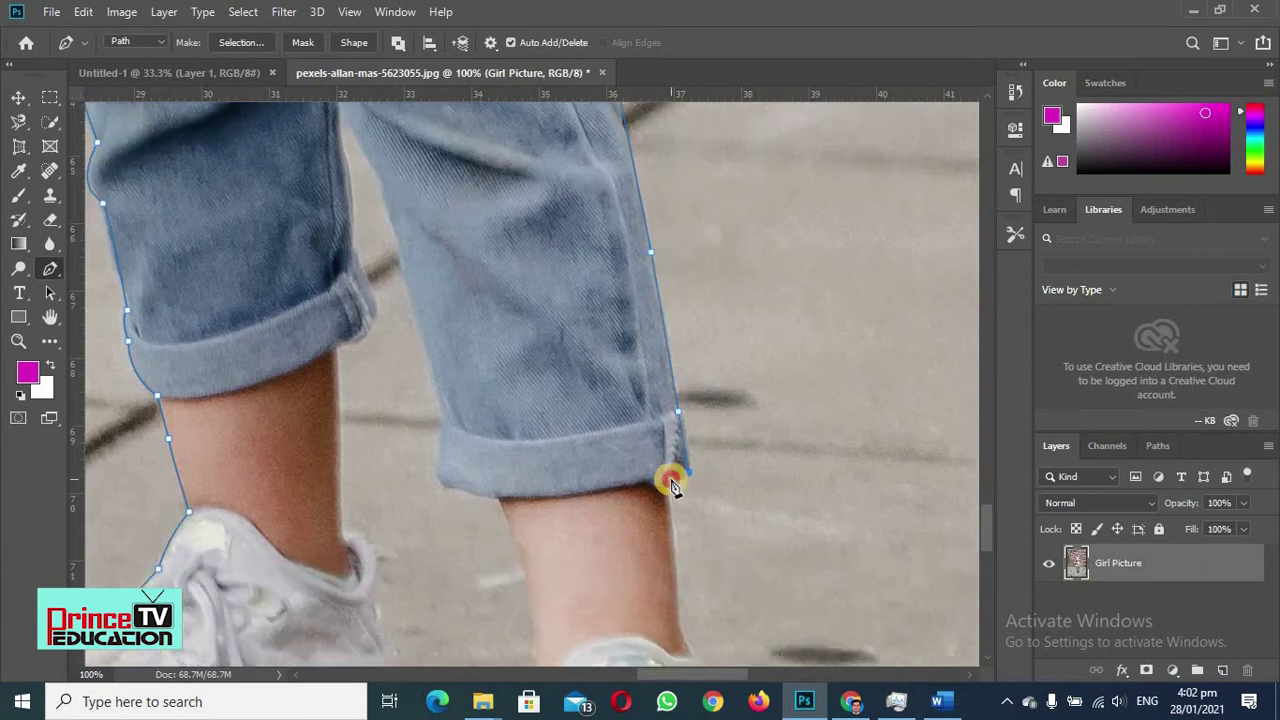
- Continue the path down the outer side of the ankle and along the front sneaker's upper edge beside the laces
{"action": "scroll", "coordinate": [680, 474], "scroll_direction": "down", "scroll_amount": 2}
{"action": "left_click", "coordinate": [675, 411]}
{"action": "scroll", "coordinate": [690, 416], "scroll_direction": "down", "scroll_amount": 1}
{"action": "left_click_drag", "start_coordinate": [697, 416], "coordinate": [786, 516]}
{"action": "left_click", "coordinate": [710, 443], "text": "alt"}
{"action": "scroll", "coordinate": [710, 443], "scroll_direction": "down", "scroll_amount": 2}
{"action": "left_click", "coordinate": [731, 400]}
- Curve the path around the front sneaker's toe and under its sole to the inner side, making both end anchors corner points
{"action": "left_click_drag", "start_coordinate": [810, 607], "coordinate": [773, 652]}
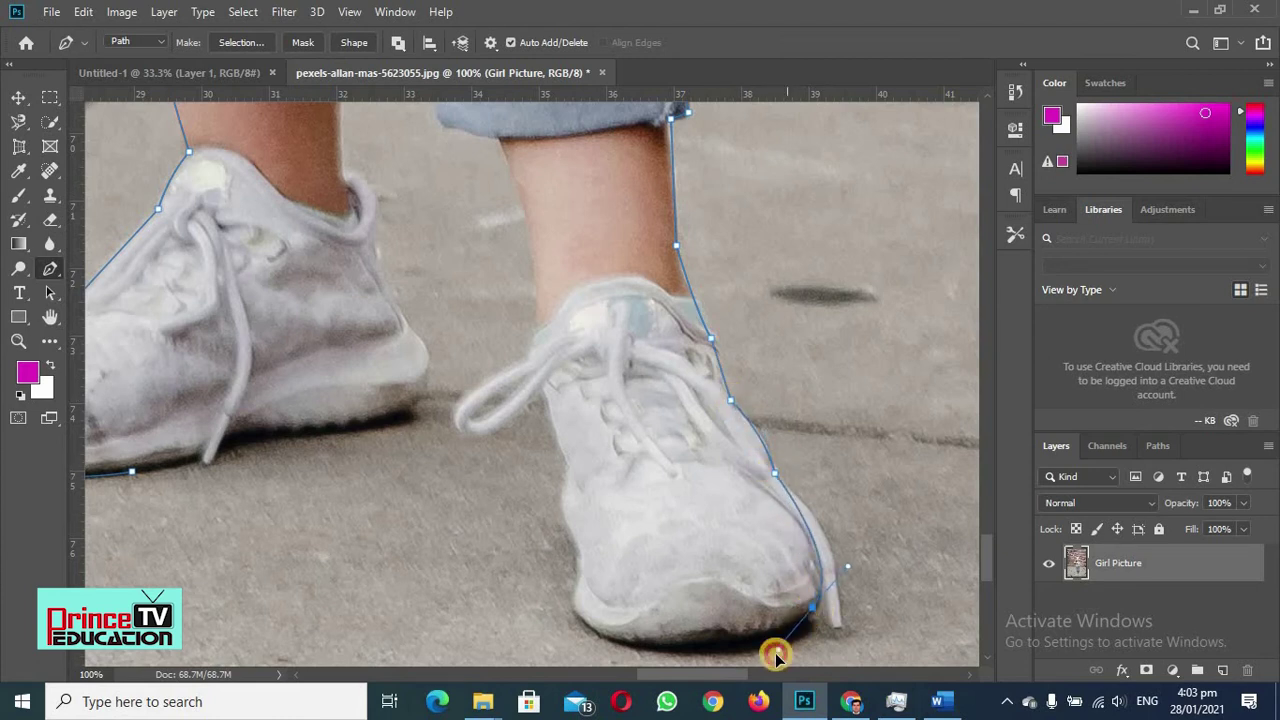
{"action": "left_click", "coordinate": [810, 607], "text": "alt"}
{"action": "left_click_drag", "start_coordinate": [578, 618], "coordinate": [499, 541]}
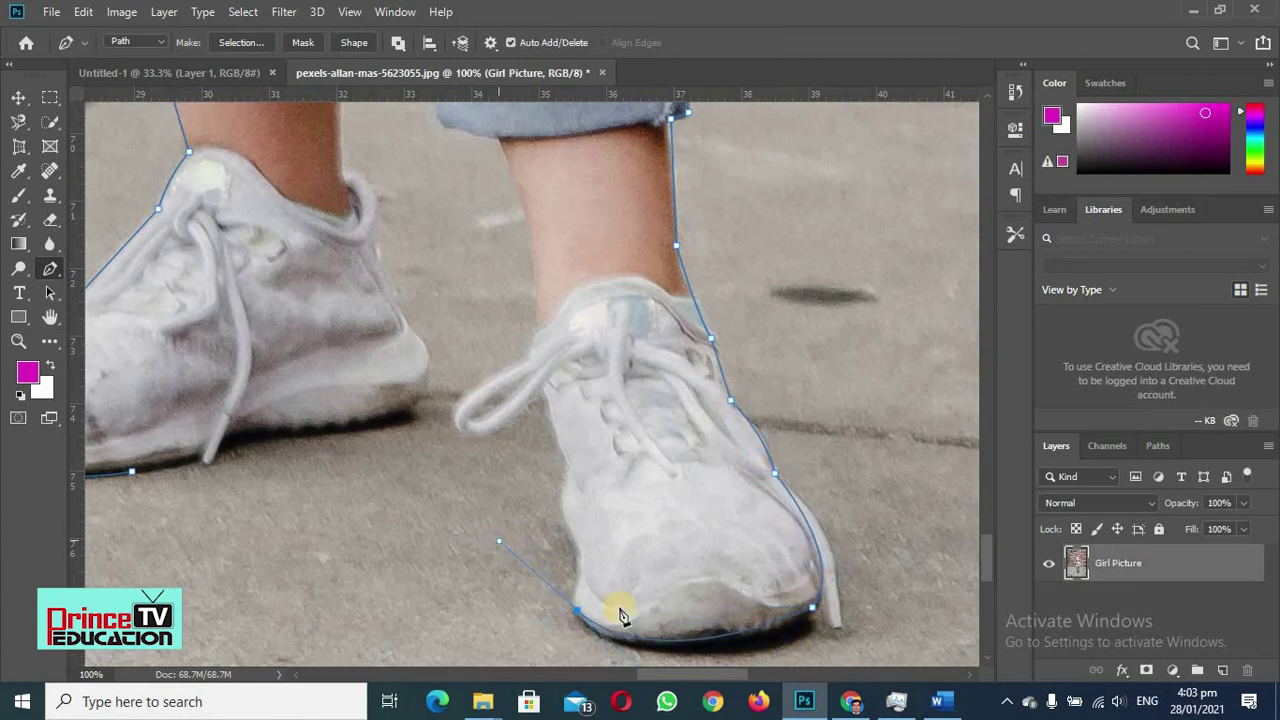
{"action": "left_click", "coordinate": [577, 611], "text": "alt"}
- Trace up the inner side of the front sneaker and ankle and along the bottom edge of the rolled jeans cuff
{"action": "left_click_drag", "start_coordinate": [562, 512], "coordinate": [581, 462]}
{"action": "left_click", "coordinate": [562, 512], "text": "alt"}
{"action": "left_click", "coordinate": [570, 465], "text": "alt"}
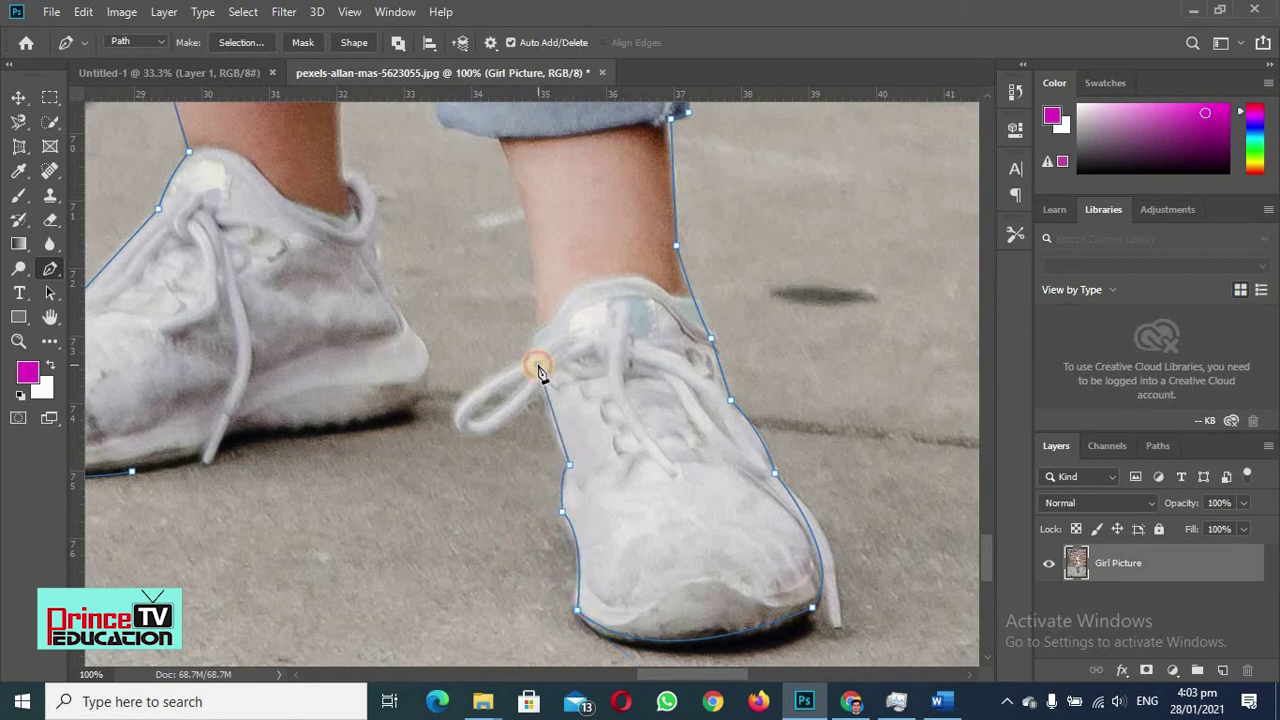
{"action": "left_click", "coordinate": [533, 260]}
{"action": "scroll", "coordinate": [520, 264], "scroll_direction": "up", "scroll_amount": 2}
{"action": "left_click", "coordinate": [500, 260]}
{"action": "left_click", "coordinate": [441, 245]}
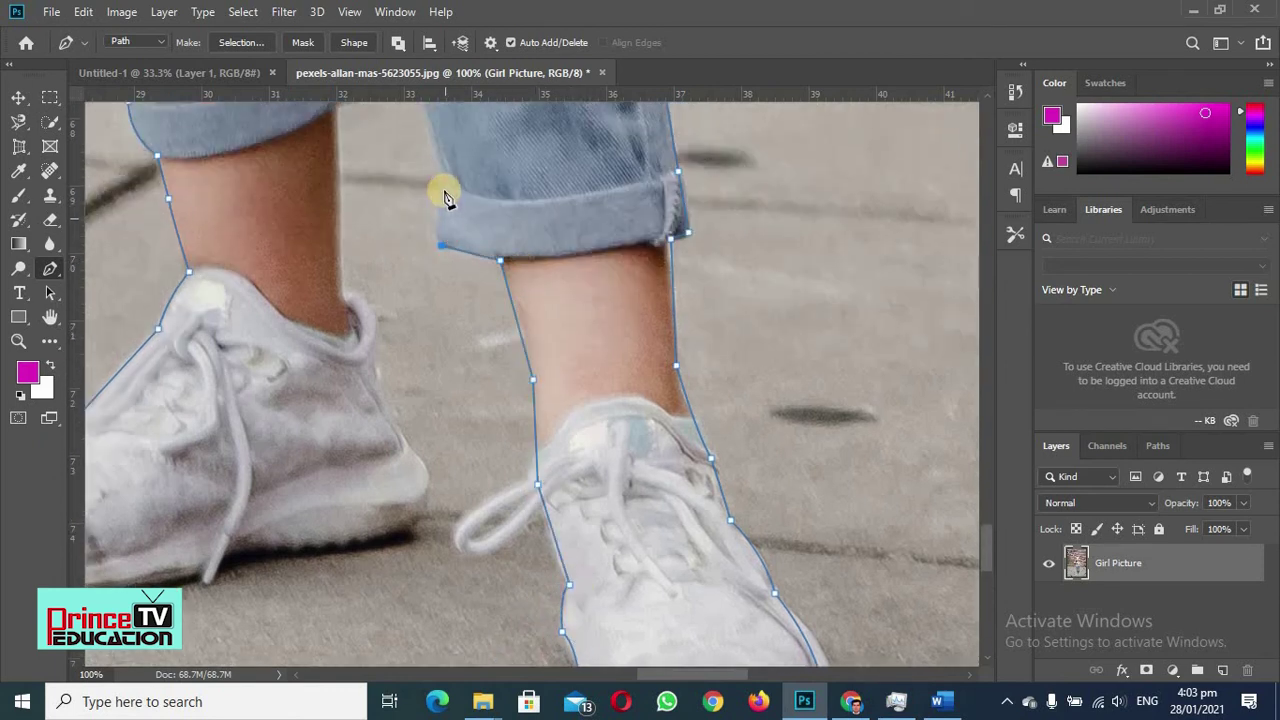
- Trace the cuff and inner leg up to where the legs meet, then down the other leg's inner edge and around its cuff
{"action": "left_click", "coordinate": [443, 186]}
{"action": "scroll", "coordinate": [430, 260], "scroll_direction": "up", "scroll_amount": 6}
{"action": "left_click_drag", "start_coordinate": [344, 243], "coordinate": [309, 231]}
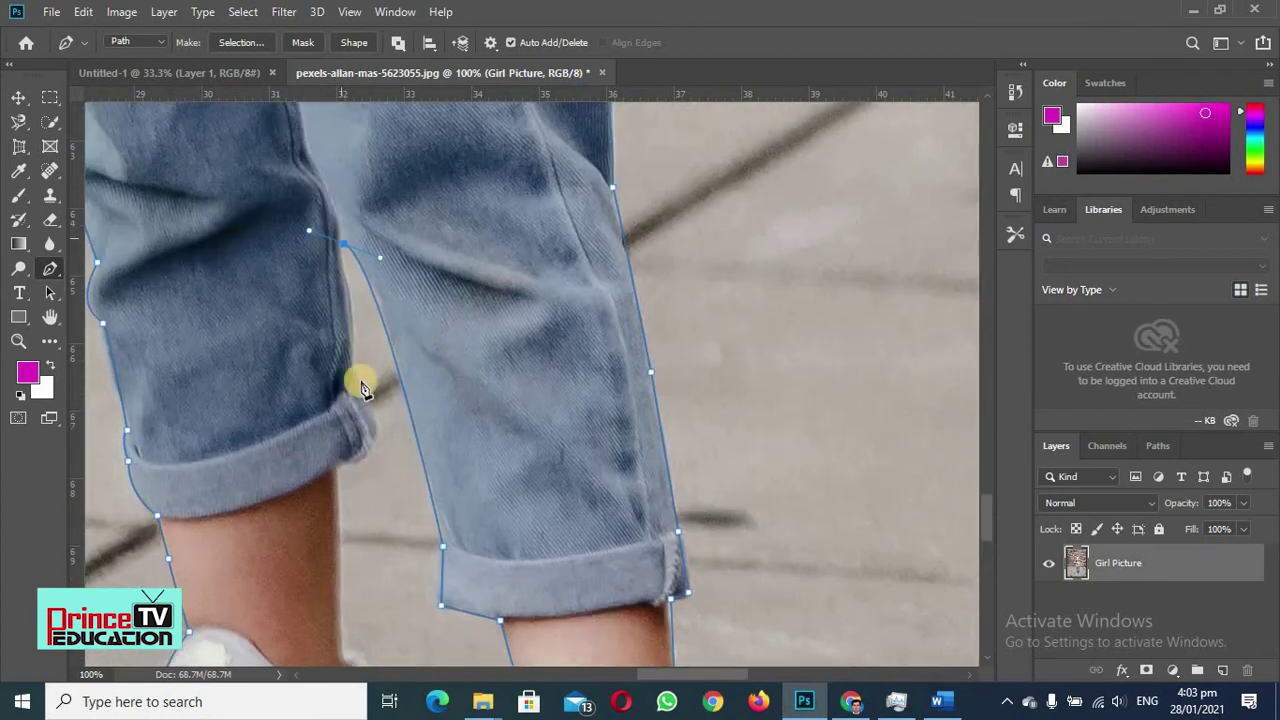
{"action": "left_click", "coordinate": [344, 243], "text": "alt"}
{"action": "left_click", "coordinate": [357, 367]}
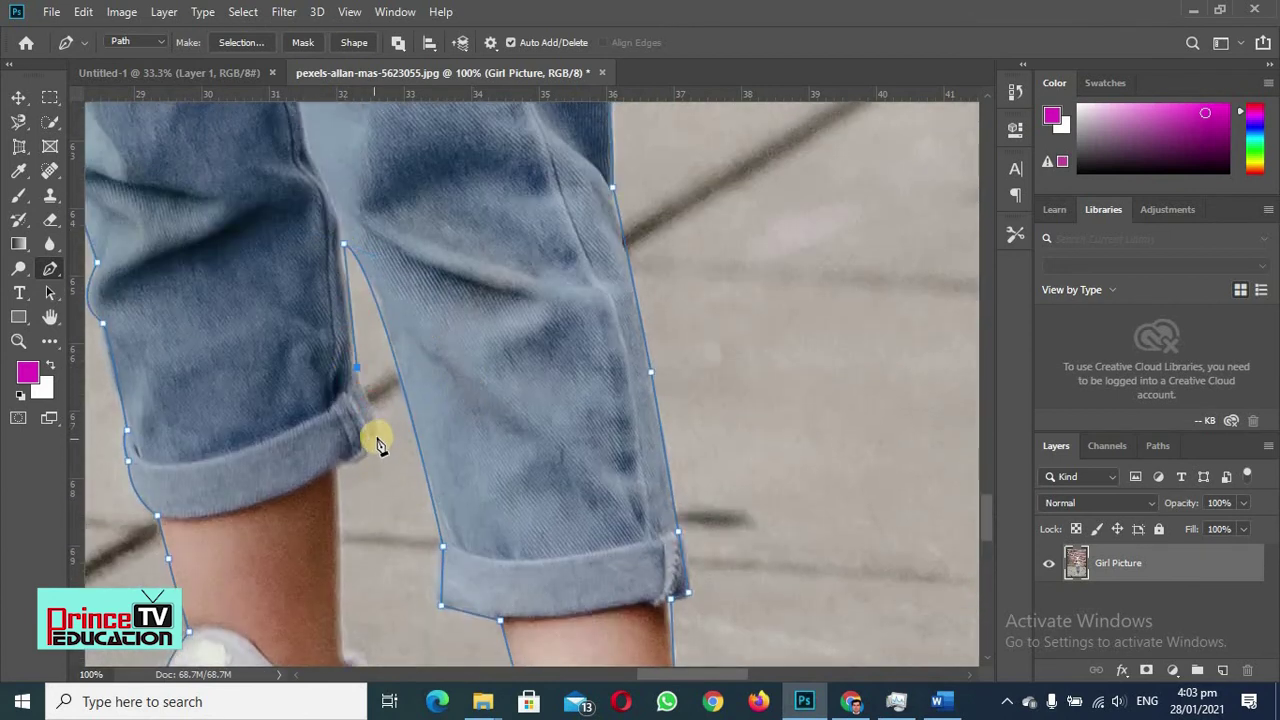
{"action": "left_click", "coordinate": [380, 429]}
{"action": "left_click", "coordinate": [338, 469]}
- Trace down the bare ankle and around the other sneaker's heel and sole, closing the path at its starting anchor
{"action": "scroll", "coordinate": [350, 460], "scroll_direction": "down", "scroll_amount": 4}
{"action": "left_click", "coordinate": [338, 434]}
{"action": "scroll", "coordinate": [371, 414], "scroll_direction": "down", "scroll_amount": 2}
{"action": "left_click", "coordinate": [424, 503]}
{"action": "scroll", "coordinate": [330, 495], "scroll_direction": "down", "scroll_amount": 2}
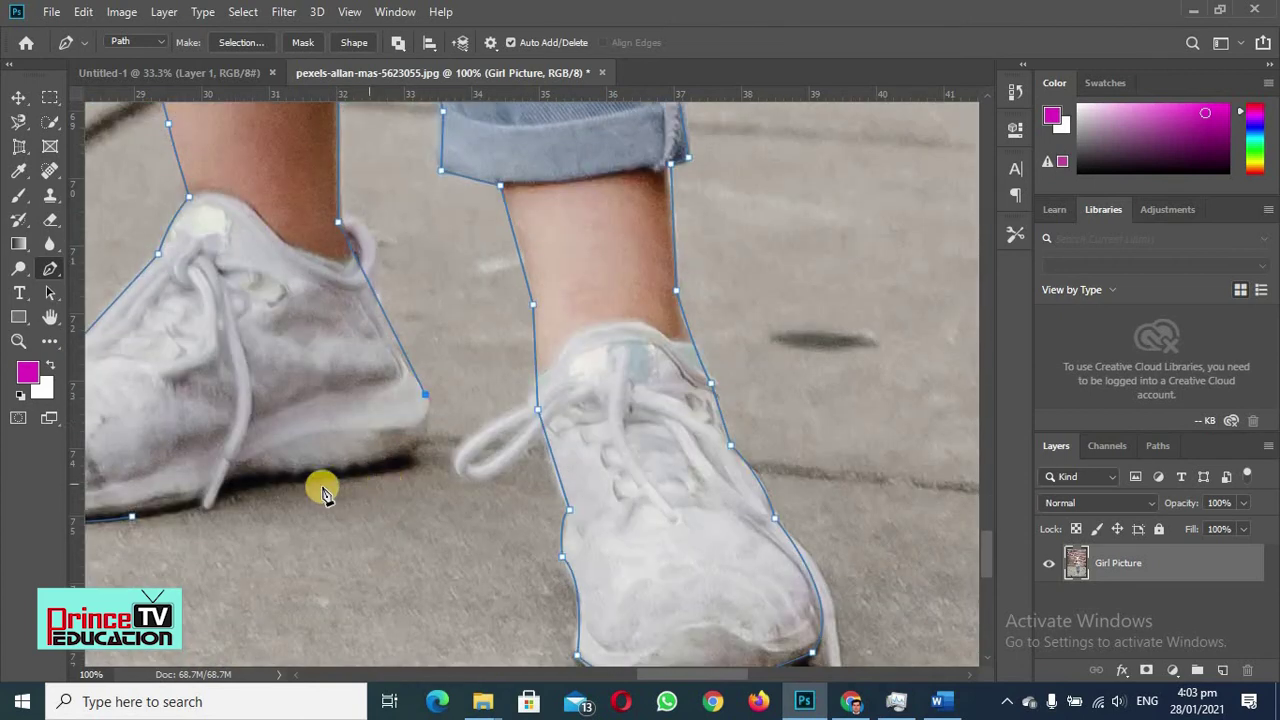
{"action": "left_click_drag", "start_coordinate": [296, 472], "coordinate": [133, 520]}
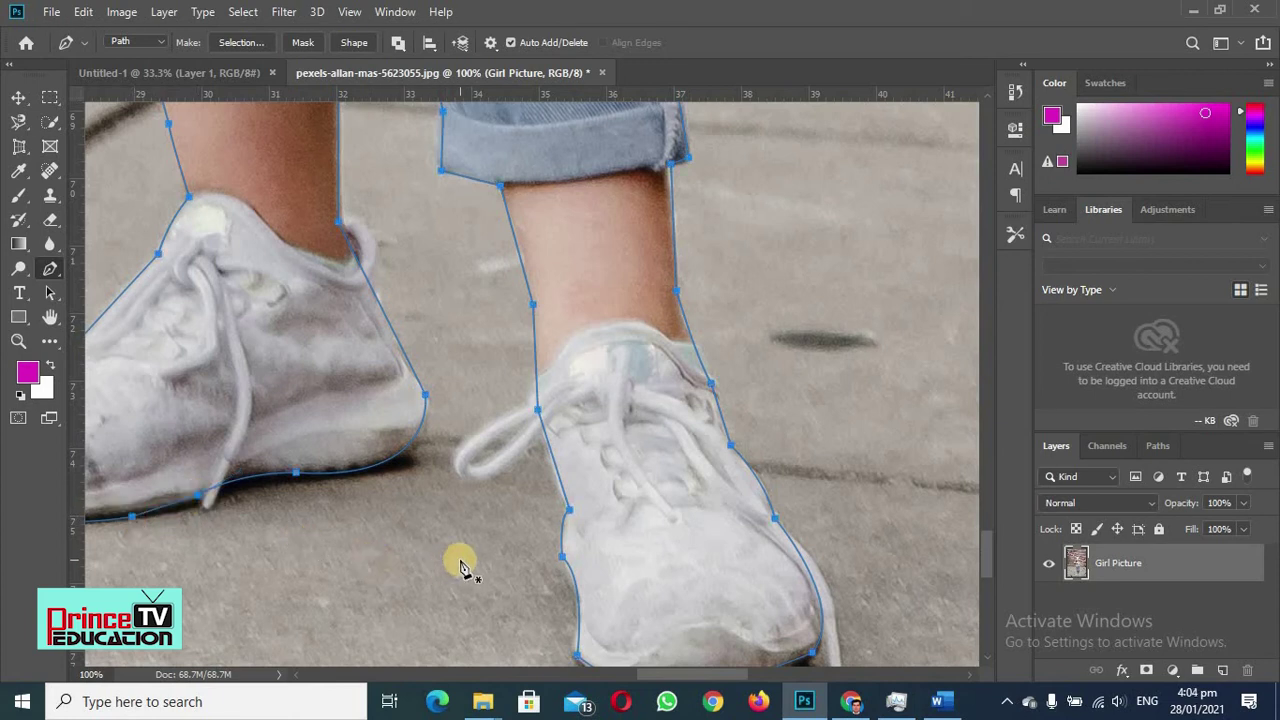
- Examine the closed path around the girl and basketball, up close along the legs and sweater and over the whole figure
{"action": "scroll", "coordinate": [460, 565], "scroll_direction": "up", "scroll_amount": 5}
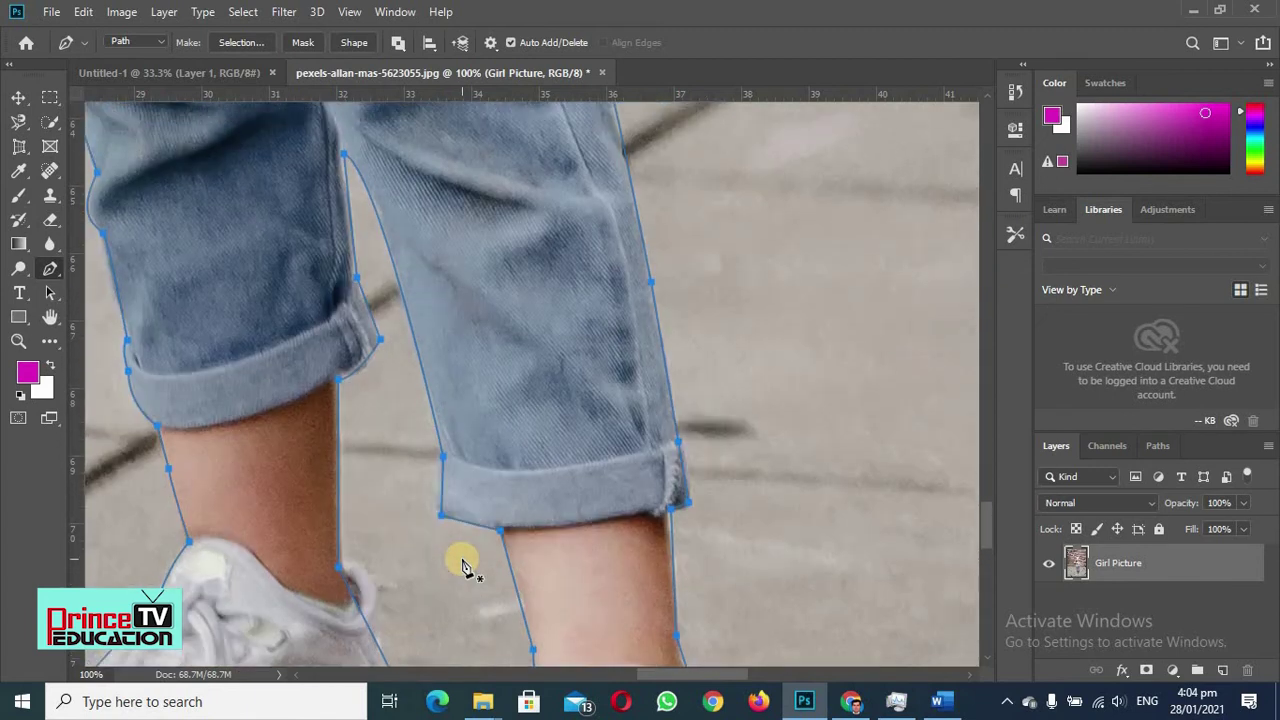
{"action": "scroll", "coordinate": [462, 565], "scroll_direction": "up", "scroll_amount": 8}
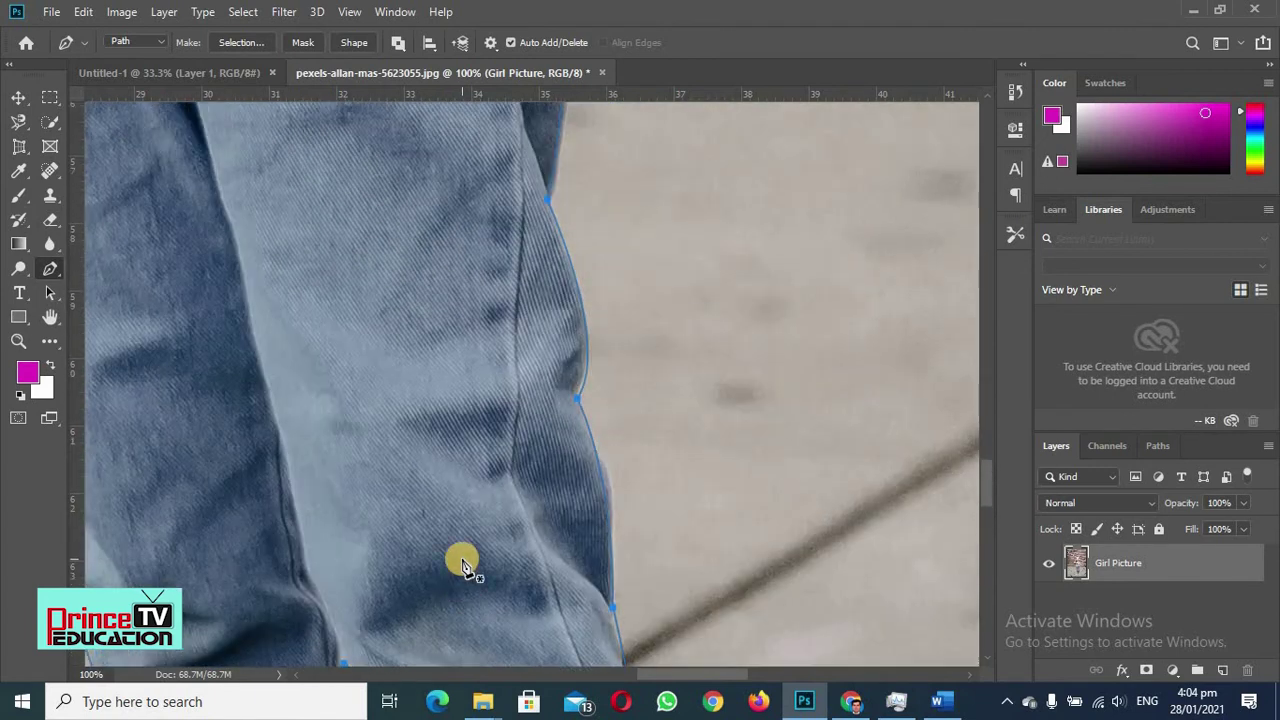
{"action": "scroll", "coordinate": [462, 565], "scroll_direction": "up", "scroll_amount": 6}
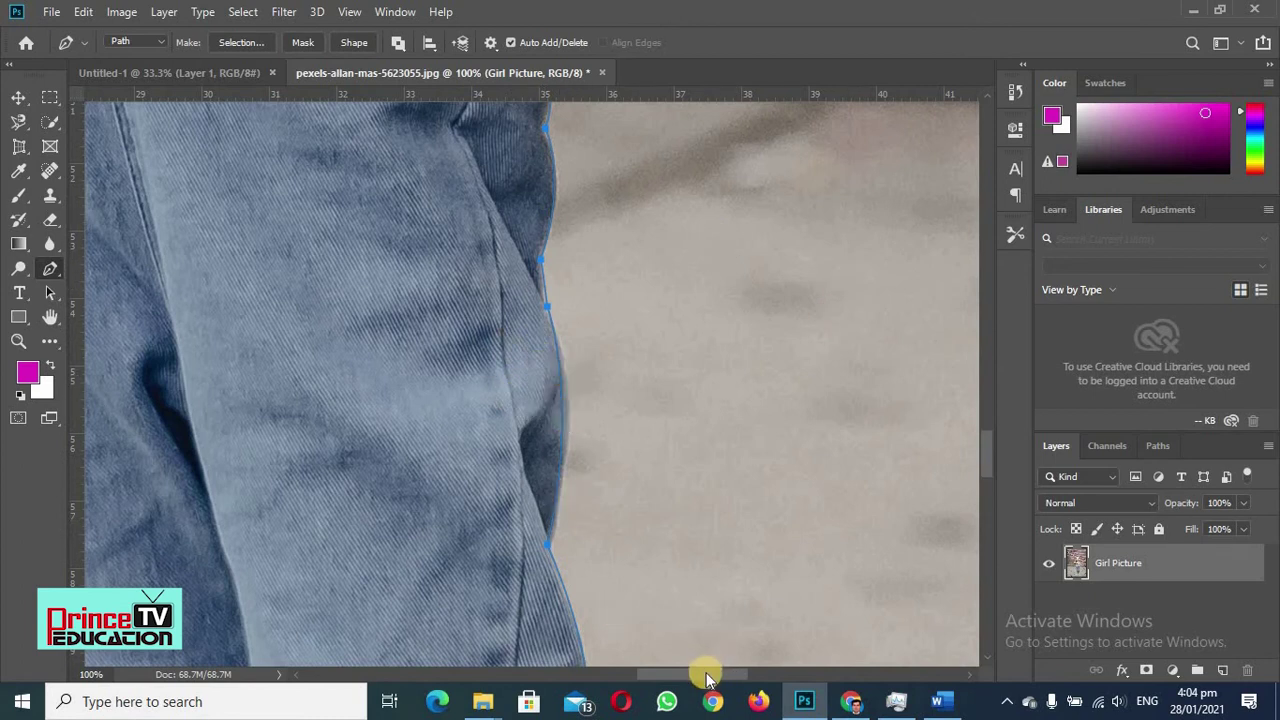
{"action": "left_click_drag", "start_coordinate": [700, 678], "coordinate": [668, 680]}
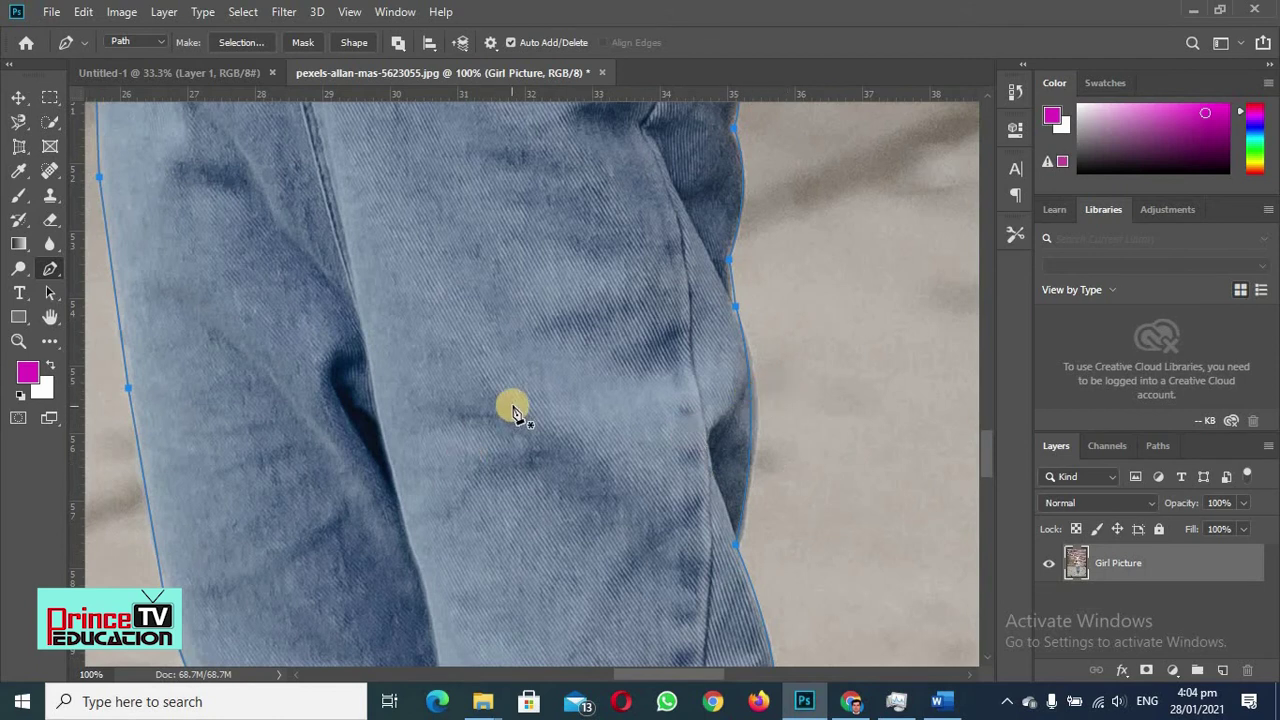
{"action": "scroll", "coordinate": [514, 414], "scroll_direction": "up", "scroll_amount": 3}
{"action": "scroll", "coordinate": [514, 414], "scroll_direction": "up", "scroll_amount": 10}
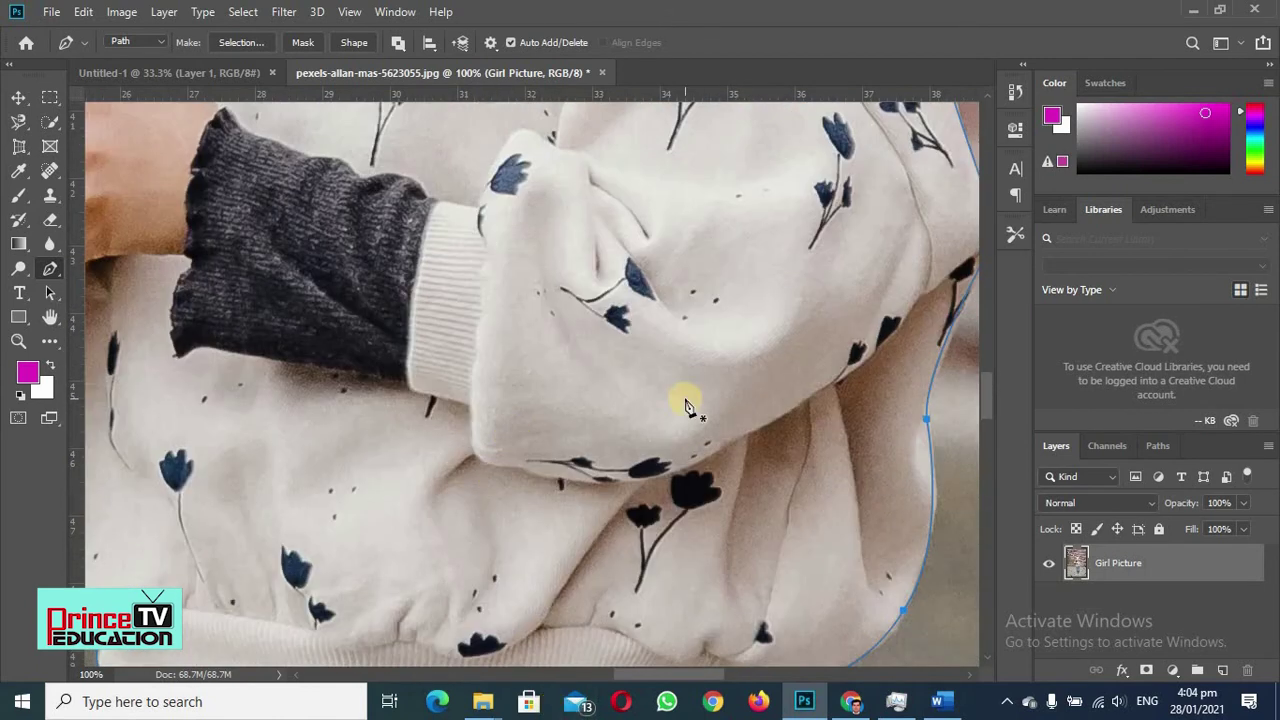
{"action": "key", "text": "z"}
{"action": "left_click", "coordinate": [626, 386], "text": "alt"}
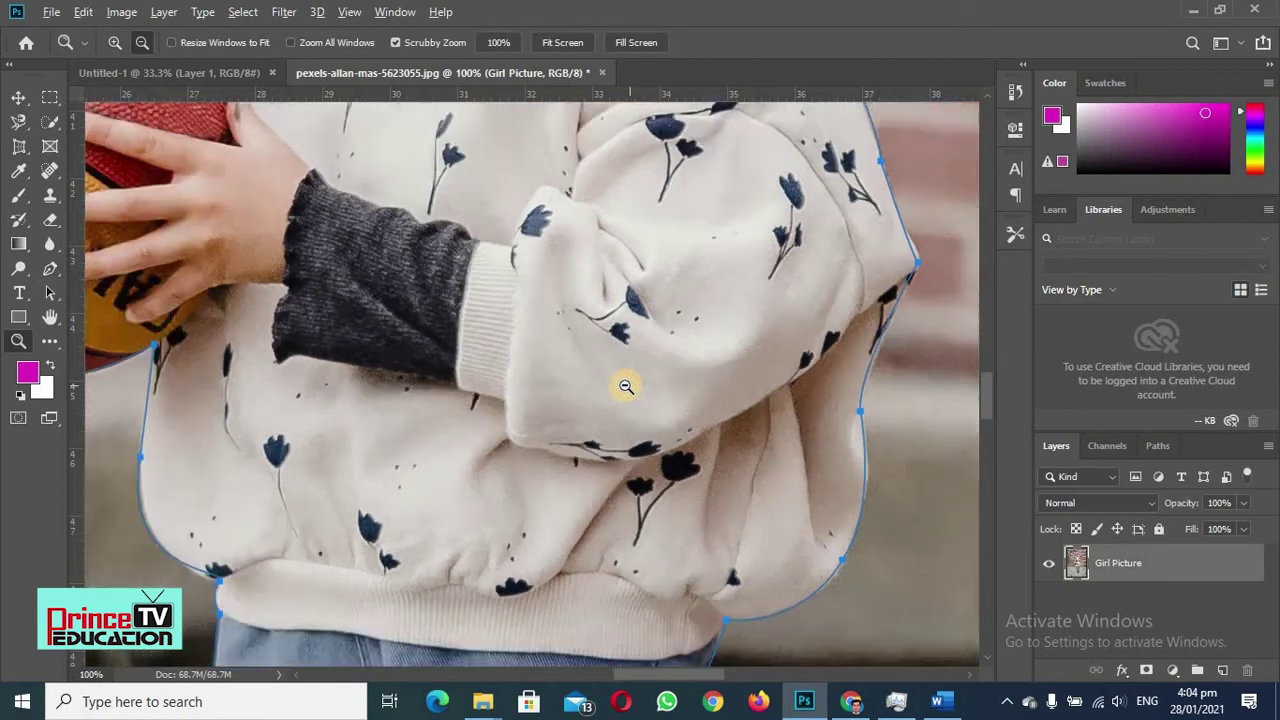
{"action": "left_click", "coordinate": [626, 386], "text": "alt"}
{"action": "left_click", "coordinate": [623, 386], "text": "alt"}
{"action": "left_click", "coordinate": [620, 386], "text": "alt"}
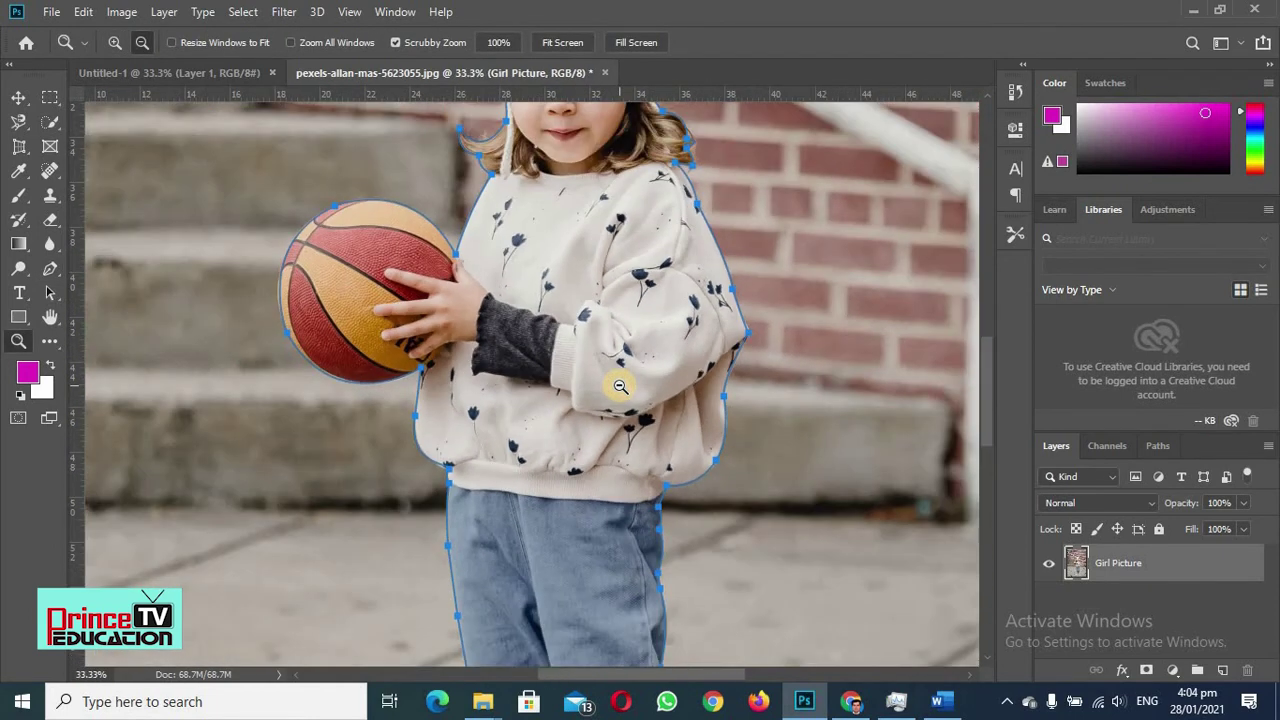
{"action": "left_click", "coordinate": [620, 386], "text": "alt"}
{"action": "key", "text": "p"}
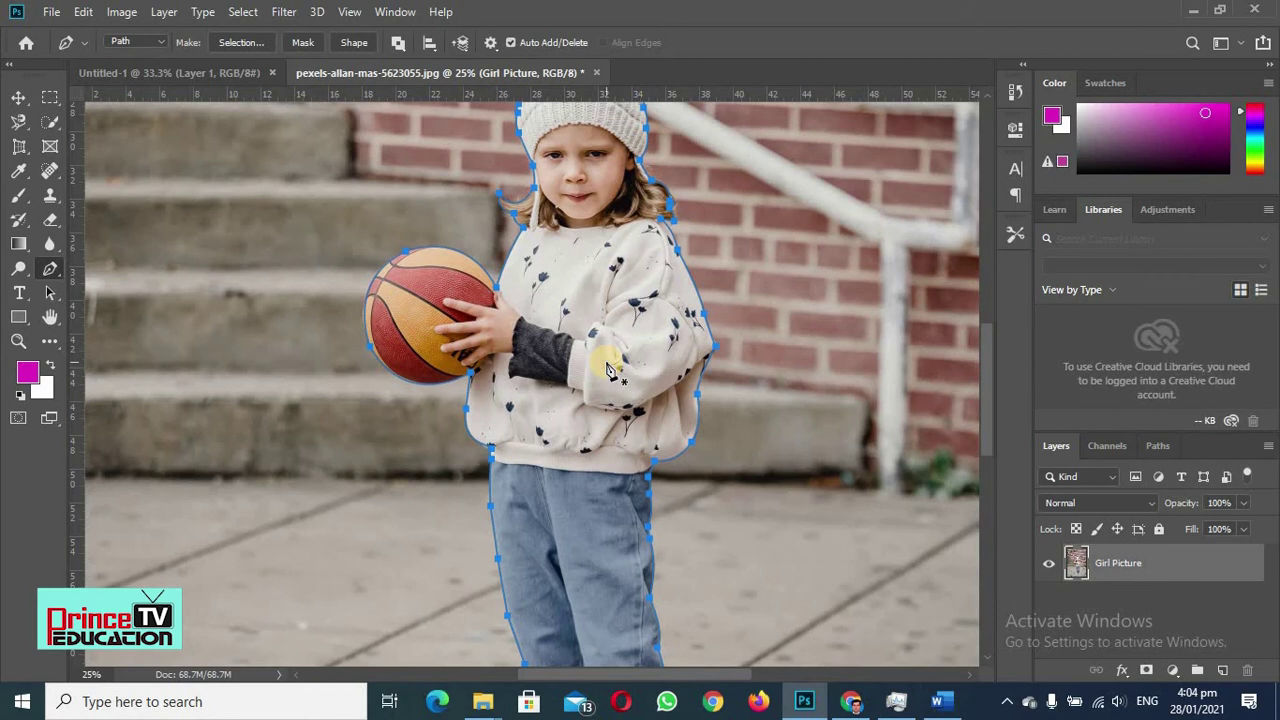
{"action": "key", "text": "z"}
{"action": "left_click", "coordinate": [606, 362], "text": "alt"}
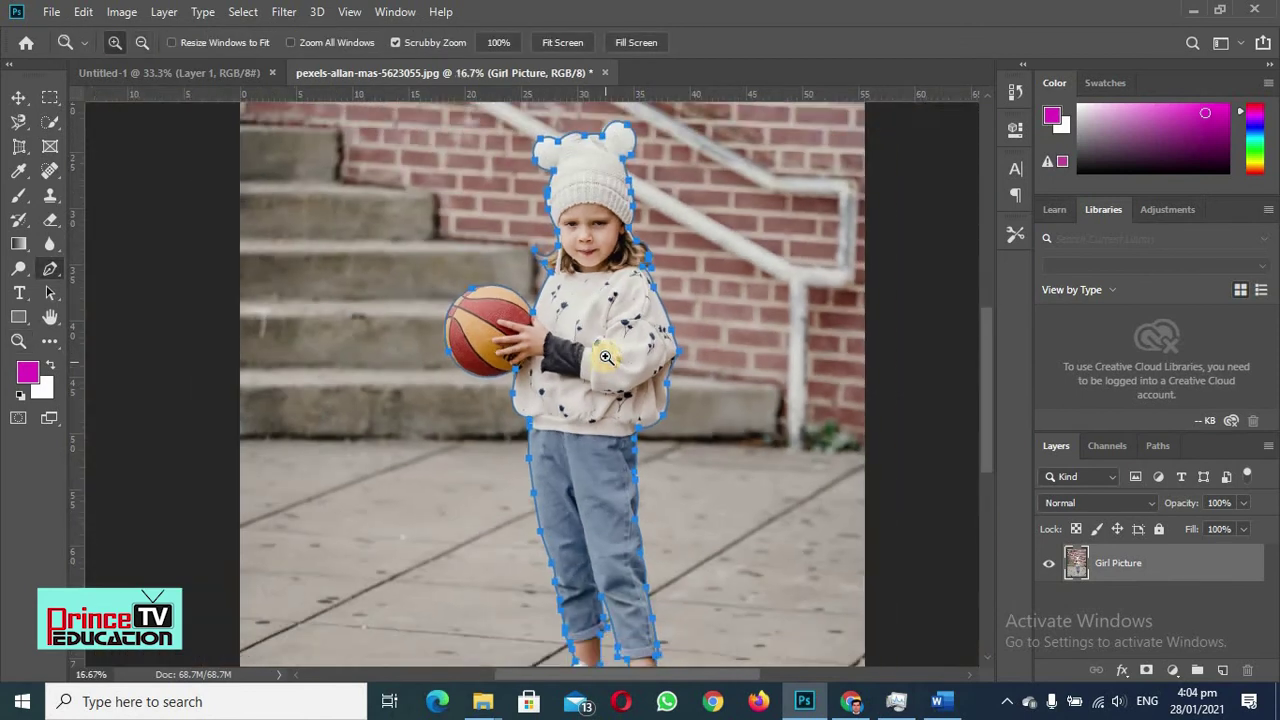
{"action": "key", "text": "p"}
{"action": "scroll", "coordinate": [752, 418], "scroll_direction": "down", "scroll_amount": 3}
{"action": "scroll", "coordinate": [752, 418], "scroll_direction": "up", "scroll_amount": 5}
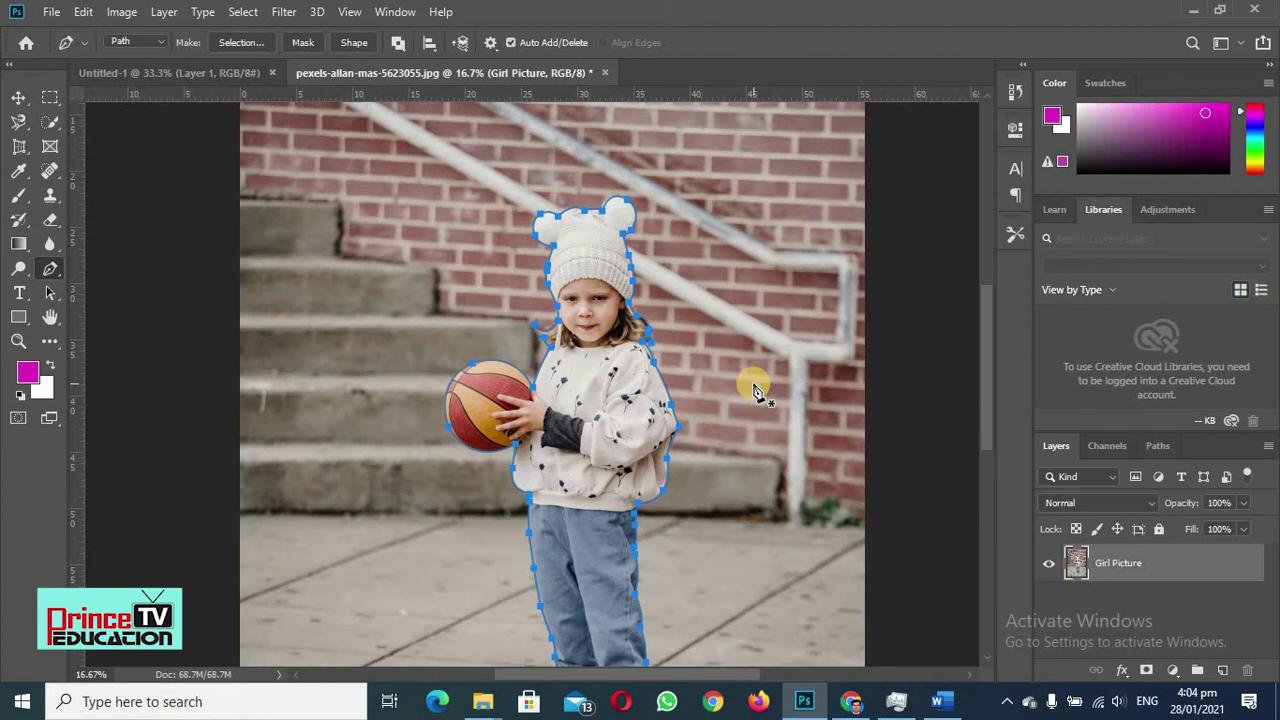
{"action": "scroll", "coordinate": [752, 388], "scroll_direction": "down", "scroll_amount": 2}
{"action": "scroll", "coordinate": [723, 343], "scroll_direction": "down", "scroll_amount": 3}
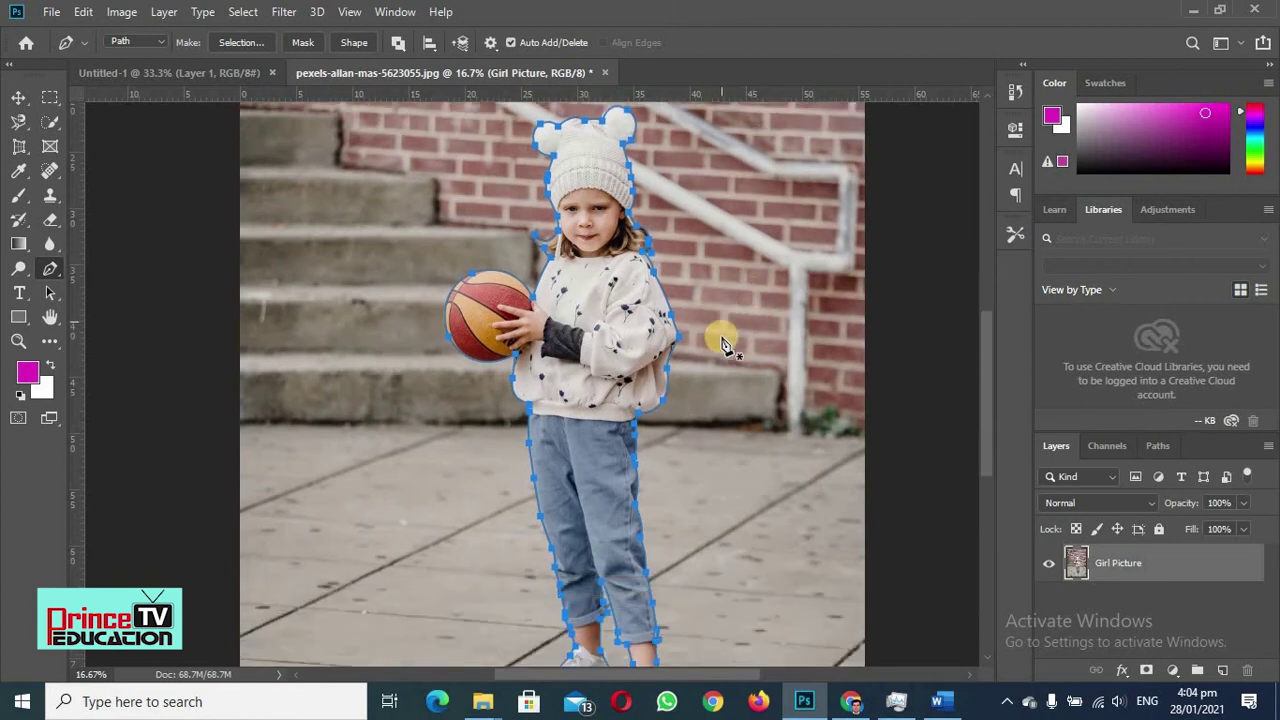
{"action": "scroll", "coordinate": [723, 343], "scroll_direction": "up", "scroll_amount": 2}
{"action": "scroll", "coordinate": [723, 343], "scroll_direction": "down", "scroll_amount": 2}
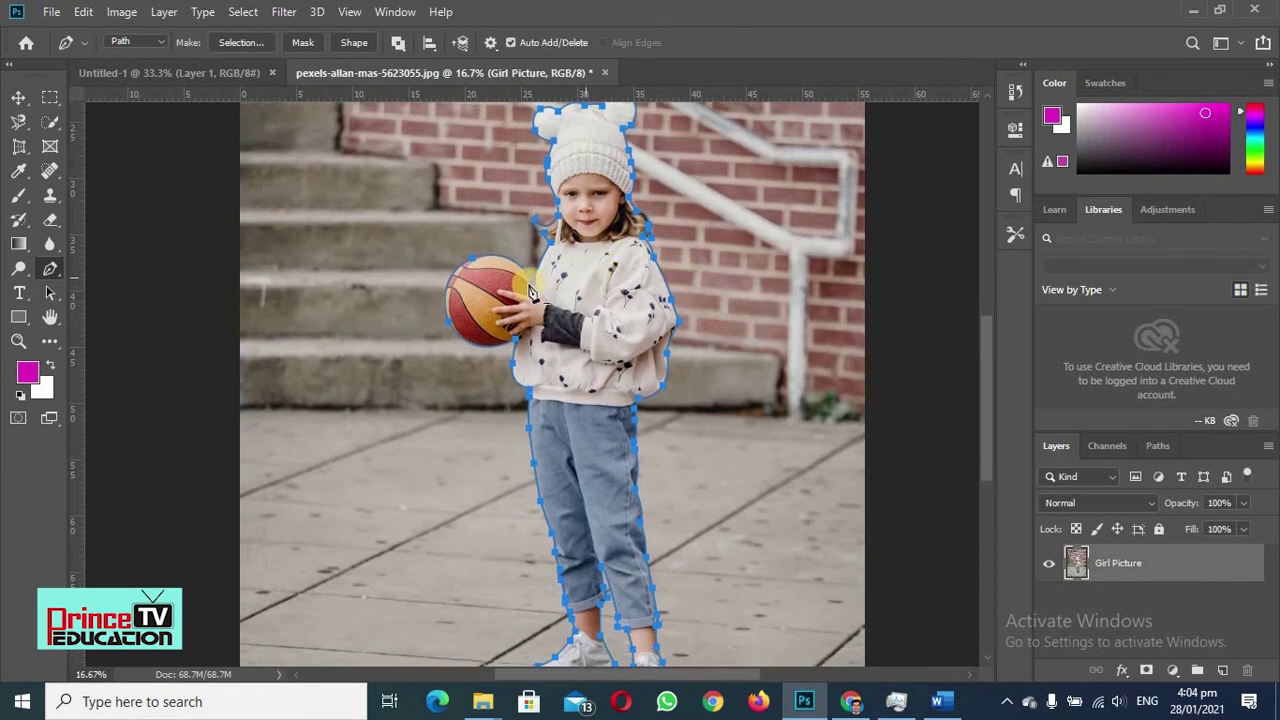
- Show the document's paths and look over the commands available for the work path without applying any
{"action": "right_click", "coordinate": [589, 282]}
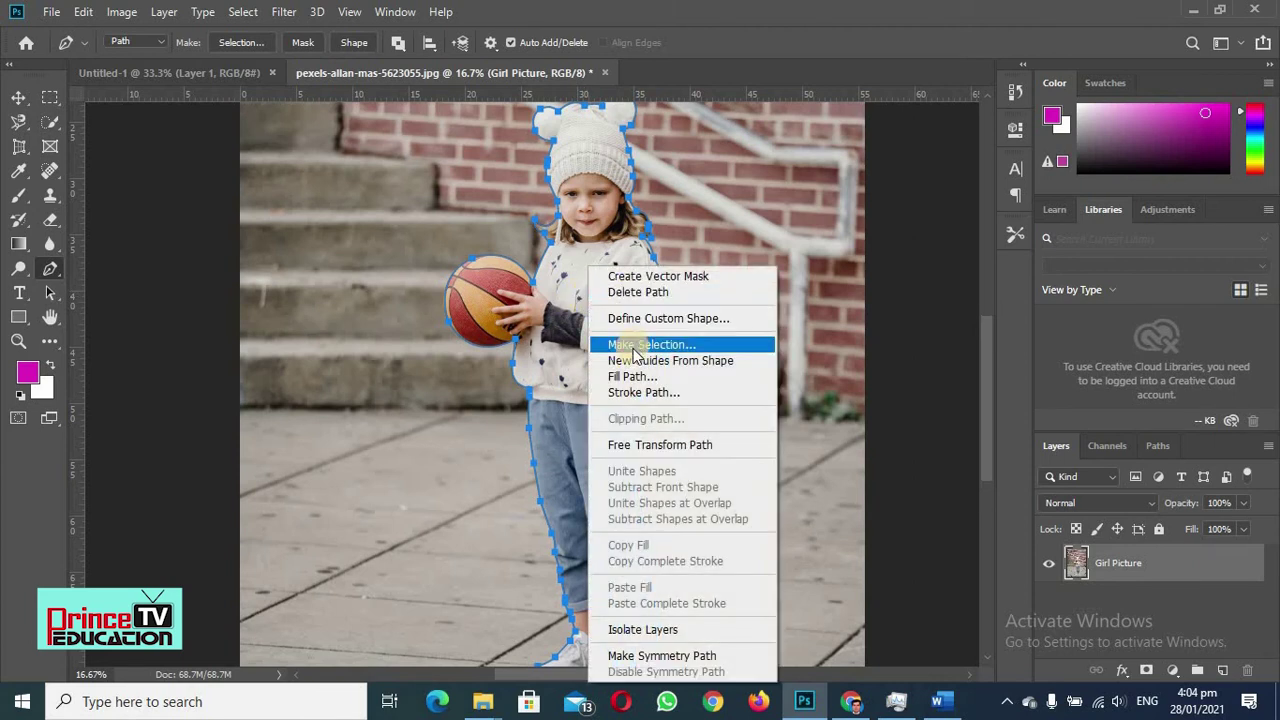
{"action": "left_click", "coordinate": [801, 11]}
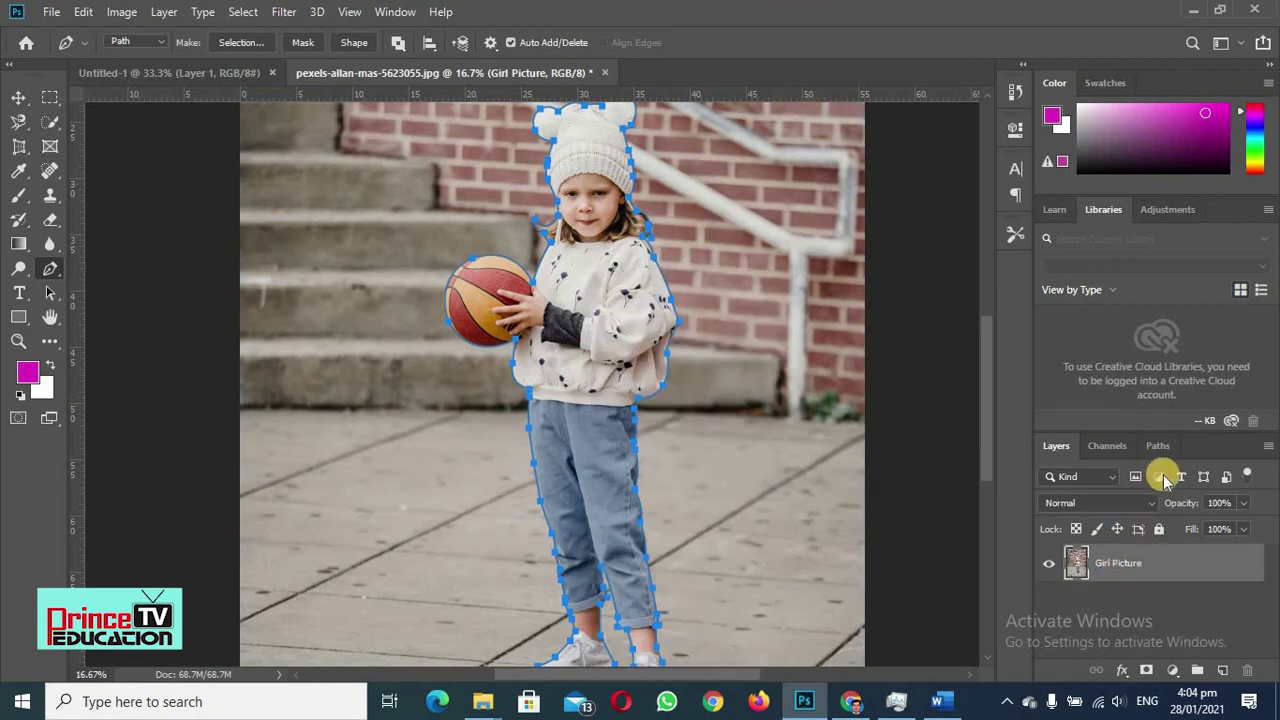
{"action": "left_click", "coordinate": [1157, 447]}
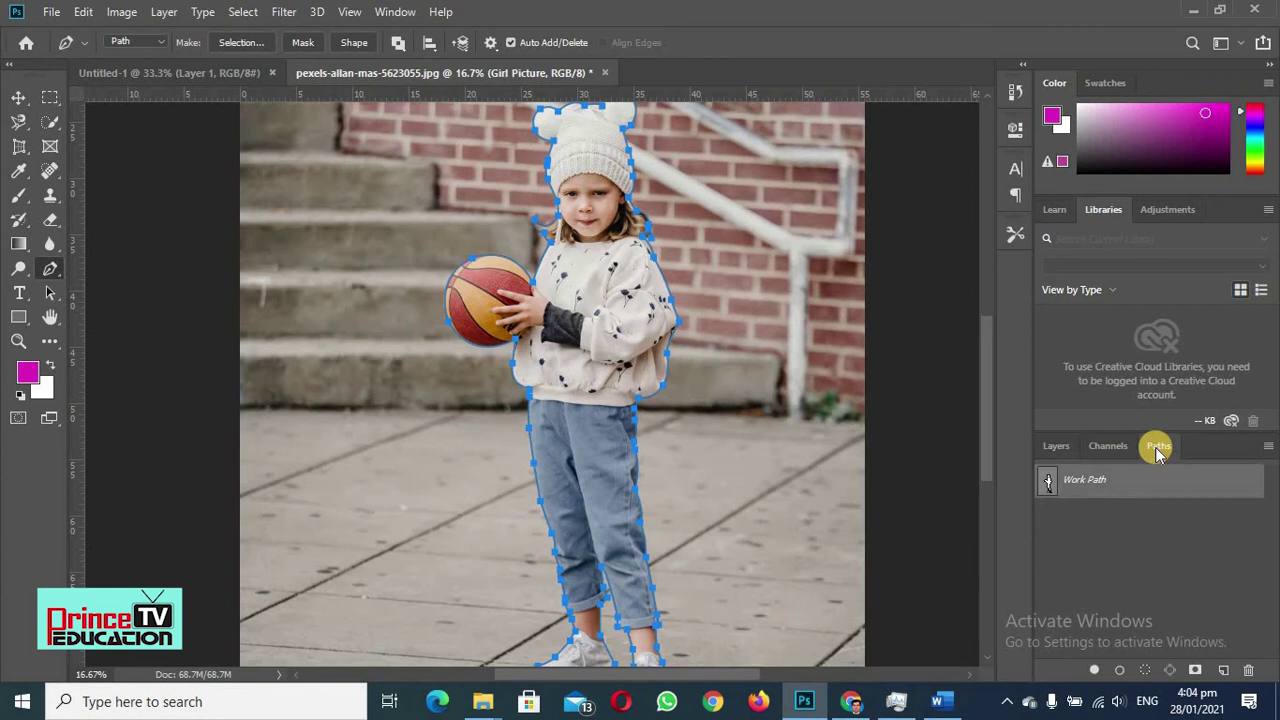
{"action": "right_click", "coordinate": [1078, 490]}
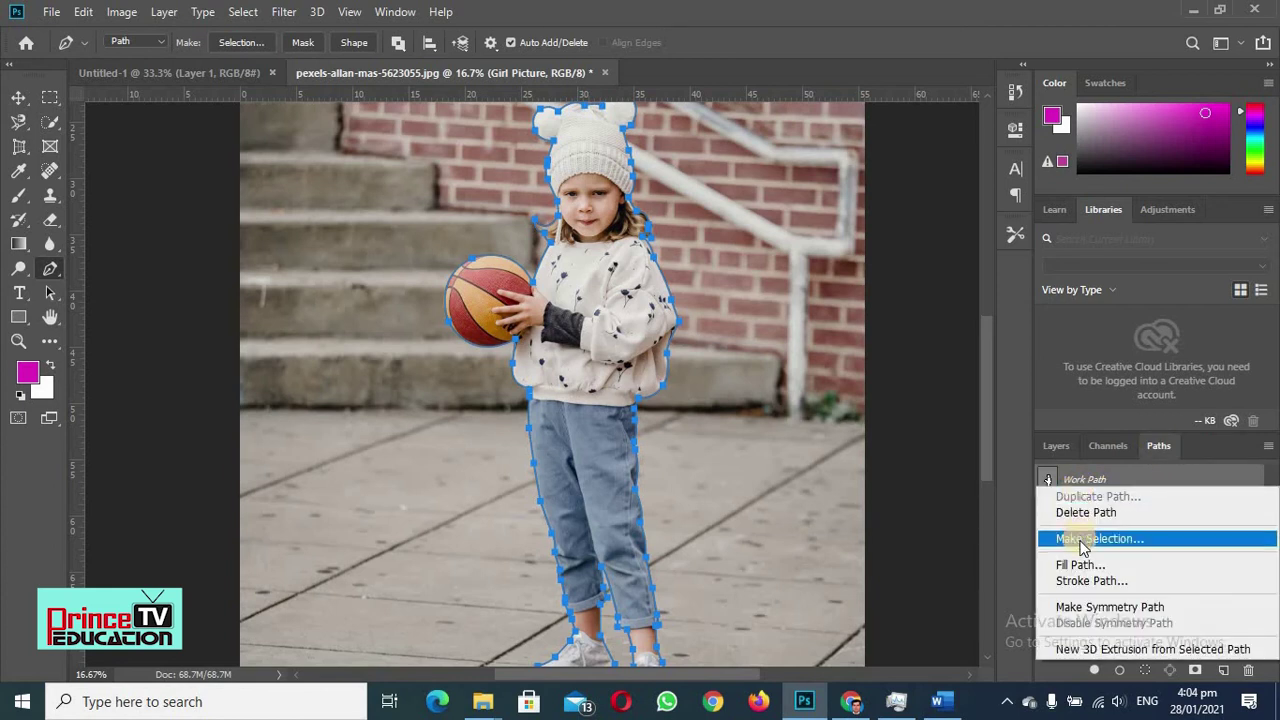
{"action": "key", "text": "Escape"}
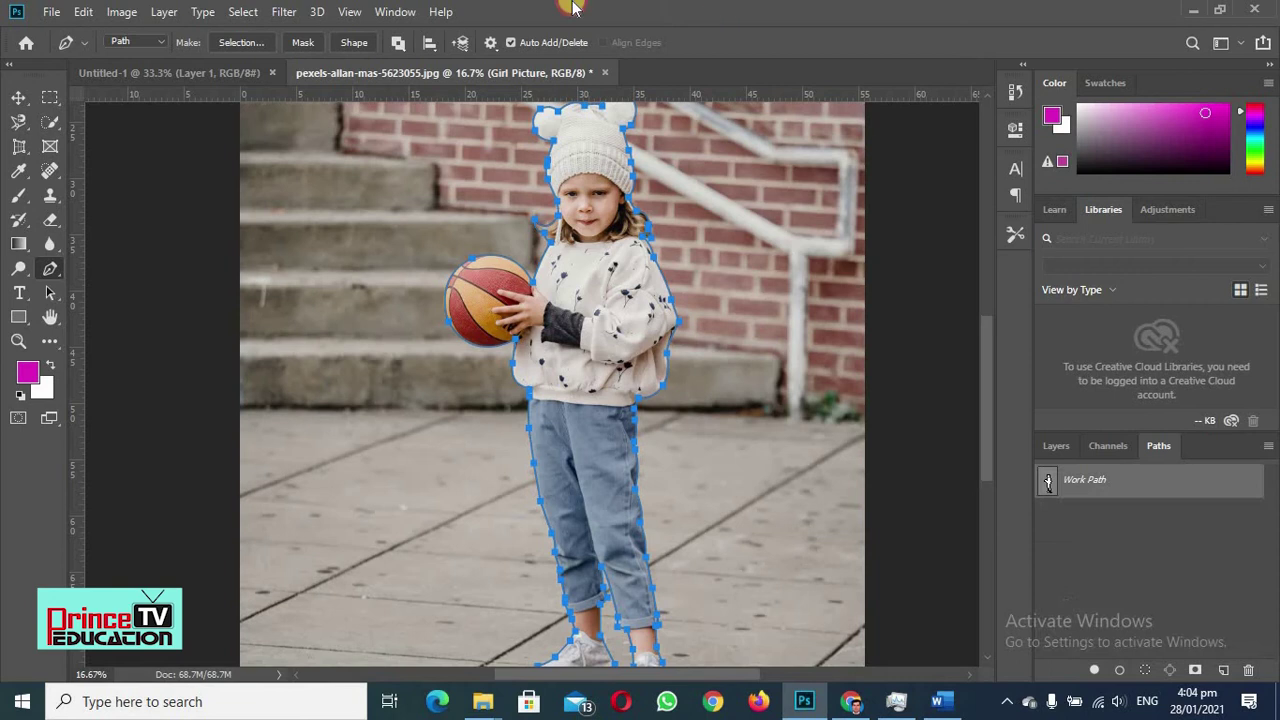
{"action": "right_click", "coordinate": [590, 313]}
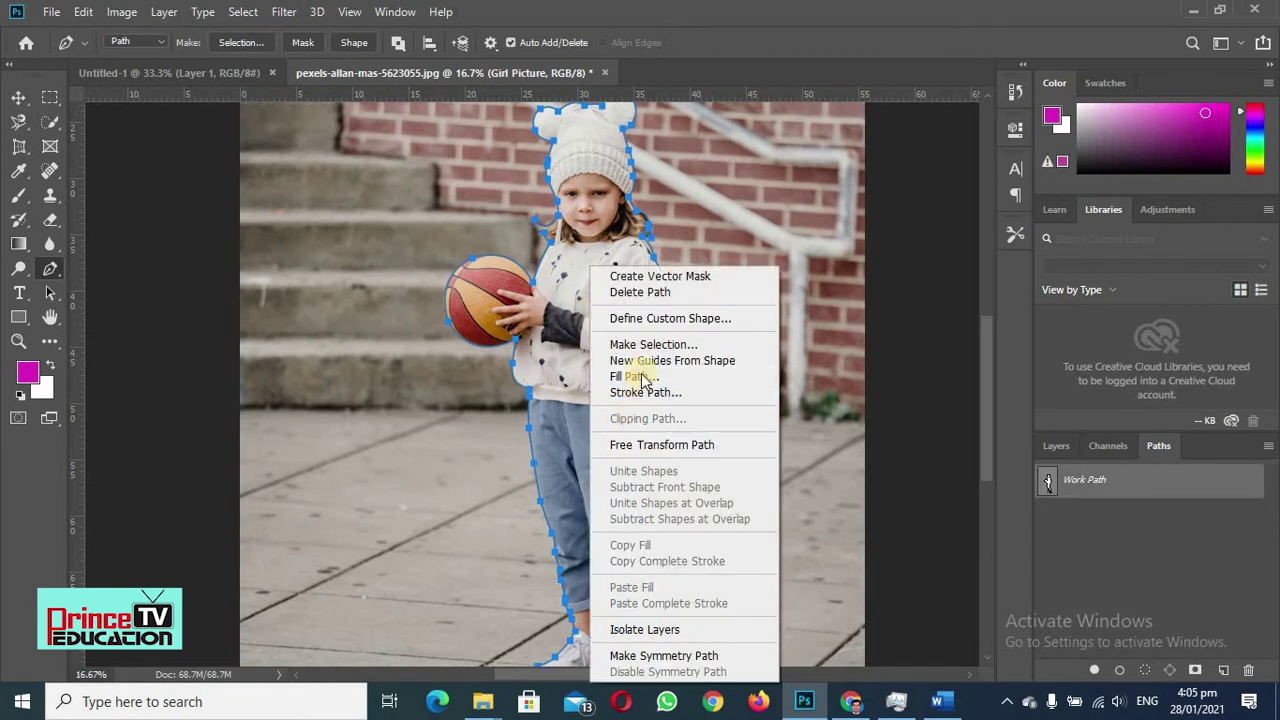
{"action": "left_click", "coordinate": [870, 14]}
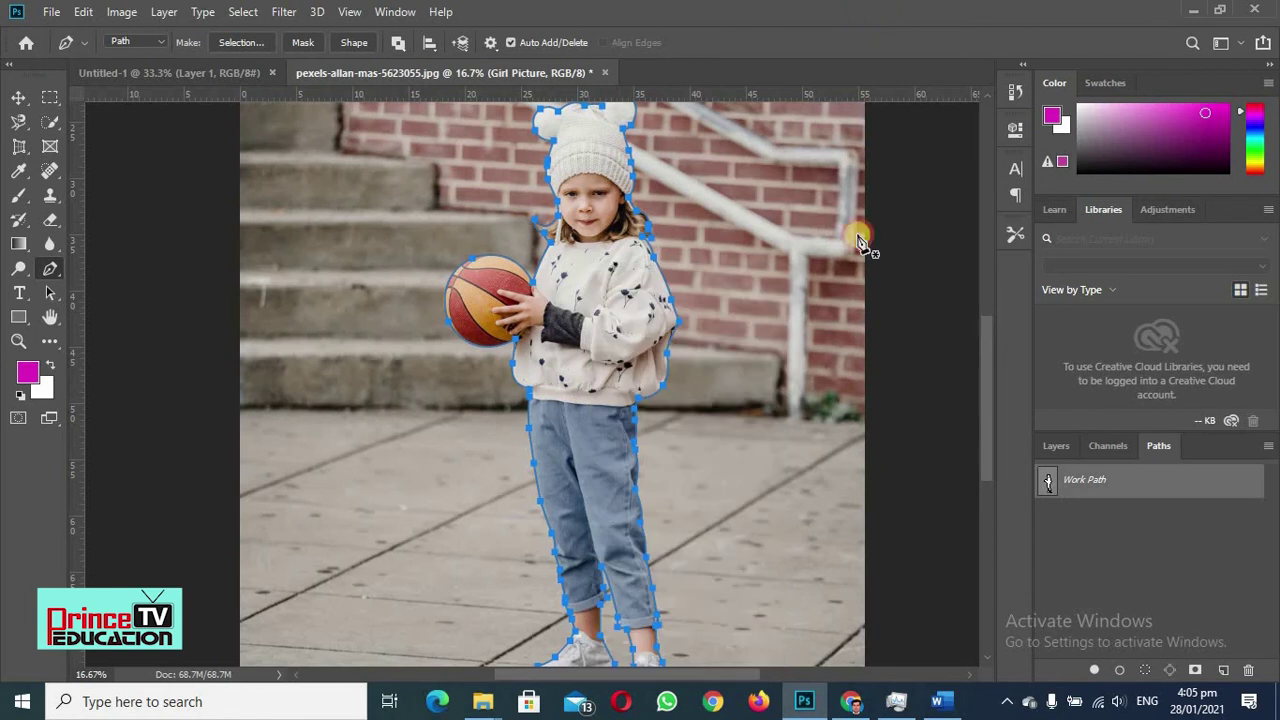
- Convert the work path into a new anti-aliased selection with a feather radius of 2 pixels
{"action": "right_click", "coordinate": [1084, 487]}
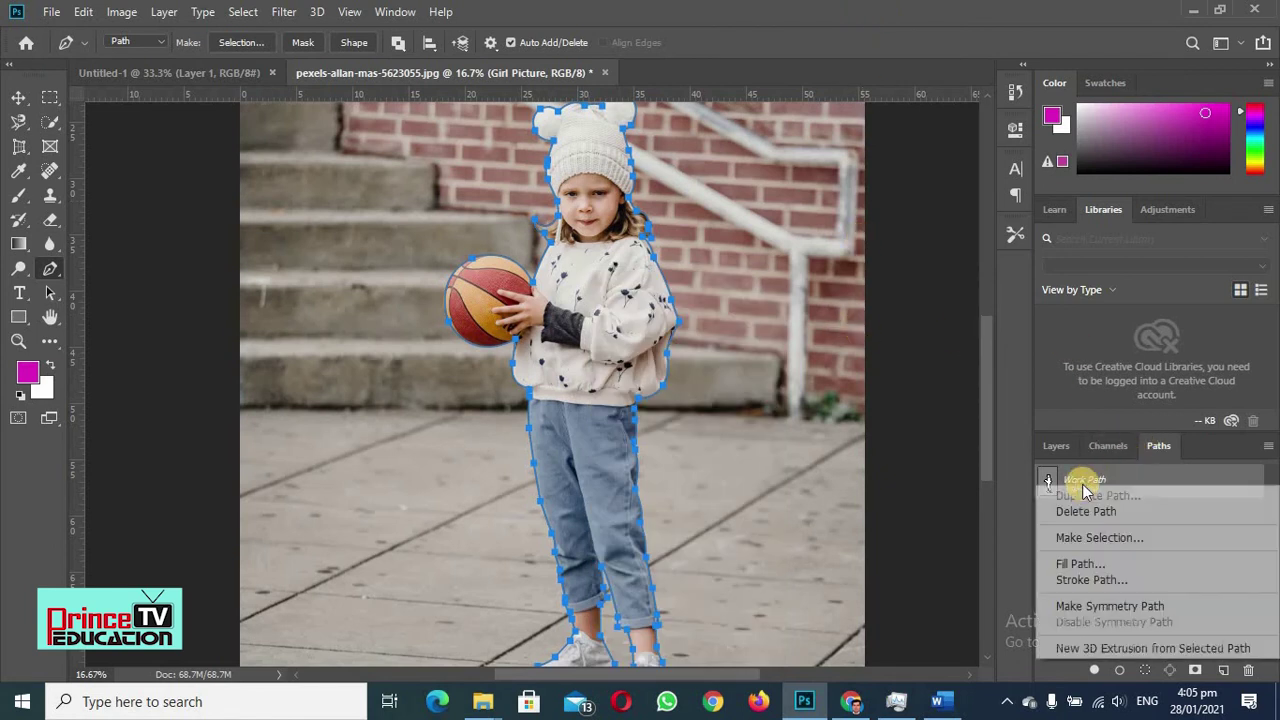
{"action": "left_click", "coordinate": [1080, 540]}
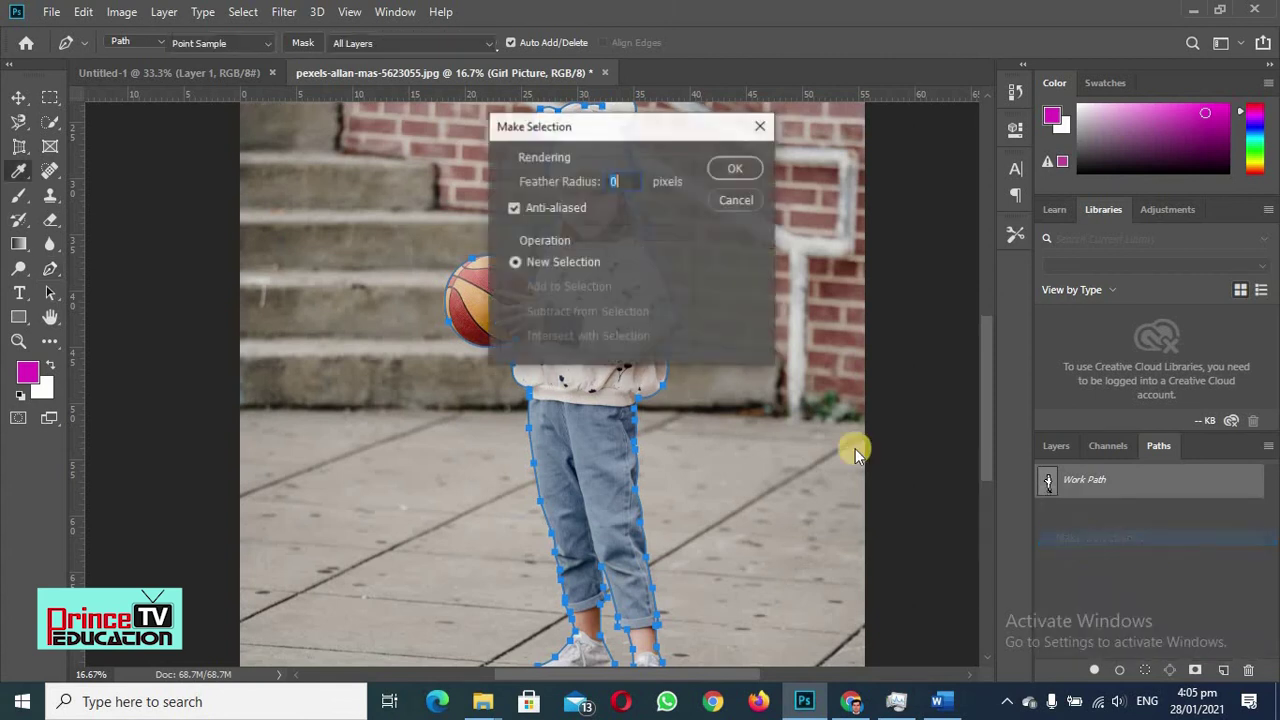
{"action": "left_click_drag", "start_coordinate": [603, 138], "coordinate": [790, 148]}
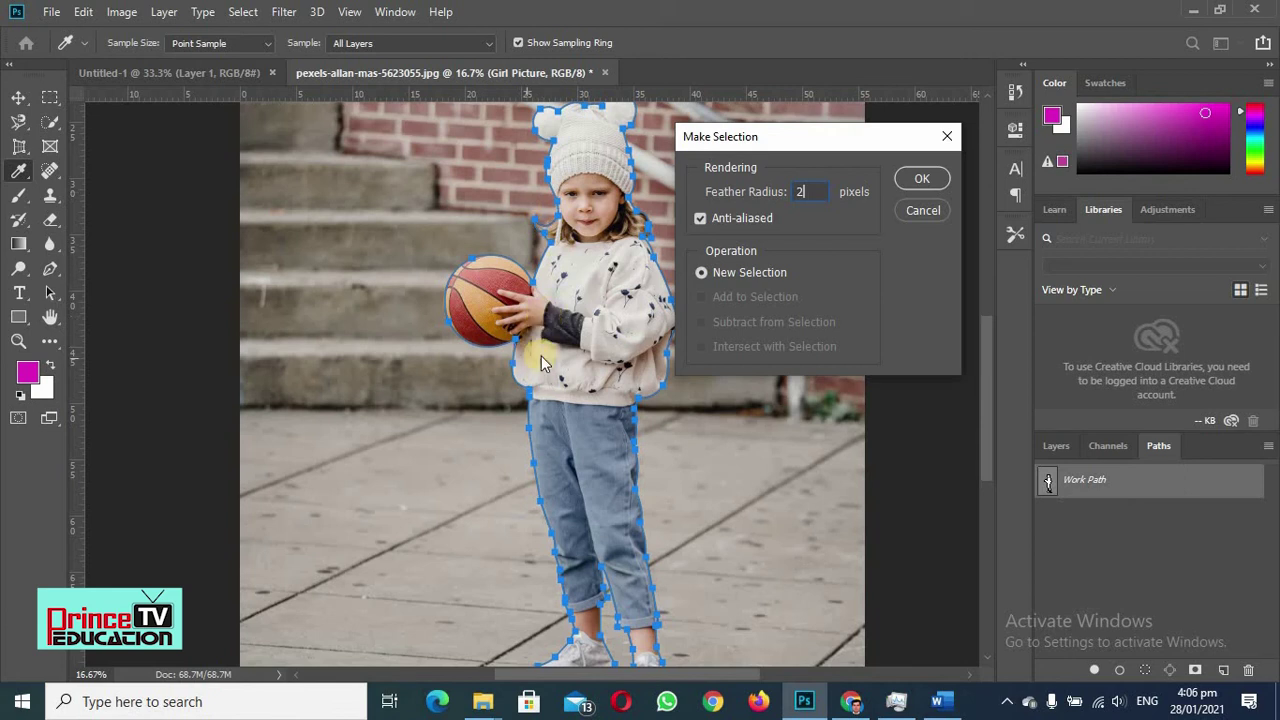
{"action": "left_click", "coordinate": [922, 183]}
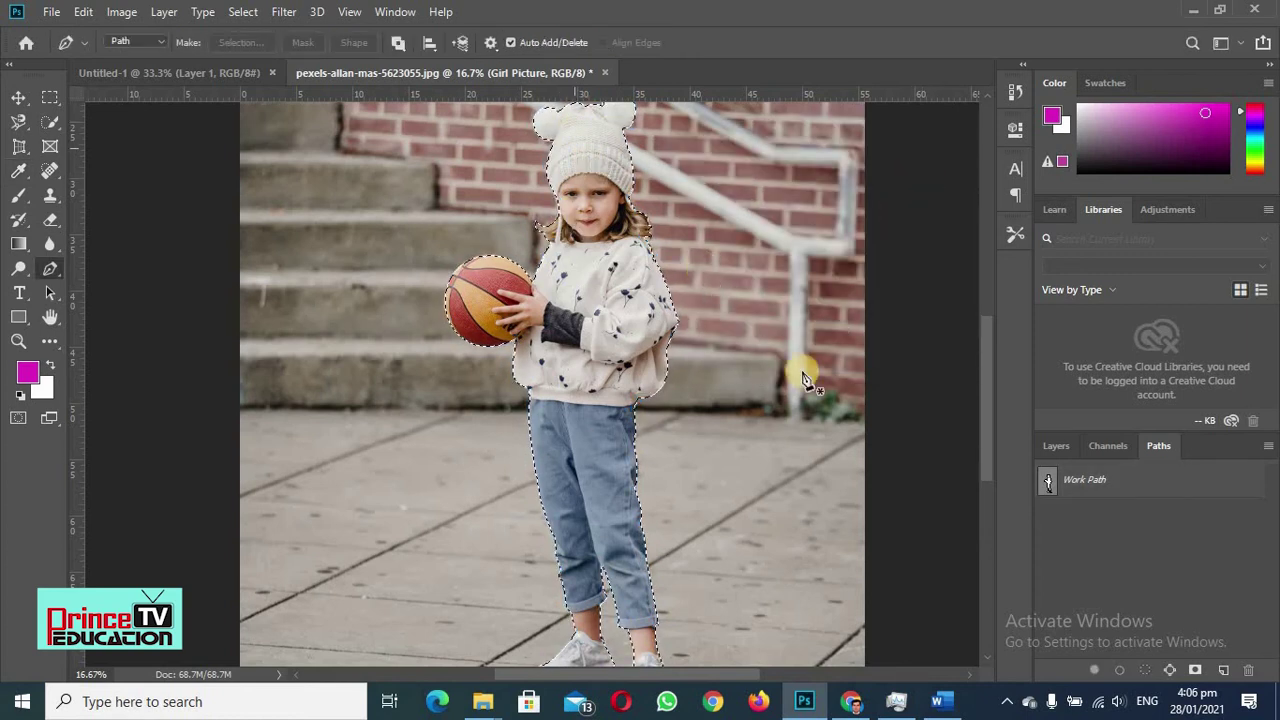
- Invert the selection around the girl and basketball so that it covers the background
{"action": "mouse_move", "coordinate": [991, 414]}
{"action": "left_mouse_down"}
{"action": "mouse_move", "coordinate": [991, 347]}
{"action": "mouse_move", "coordinate": [981, 444]}
{"action": "mouse_move", "coordinate": [980, 383]}
{"action": "mouse_move", "coordinate": [977, 405]}
{"action": "left_mouse_up"}
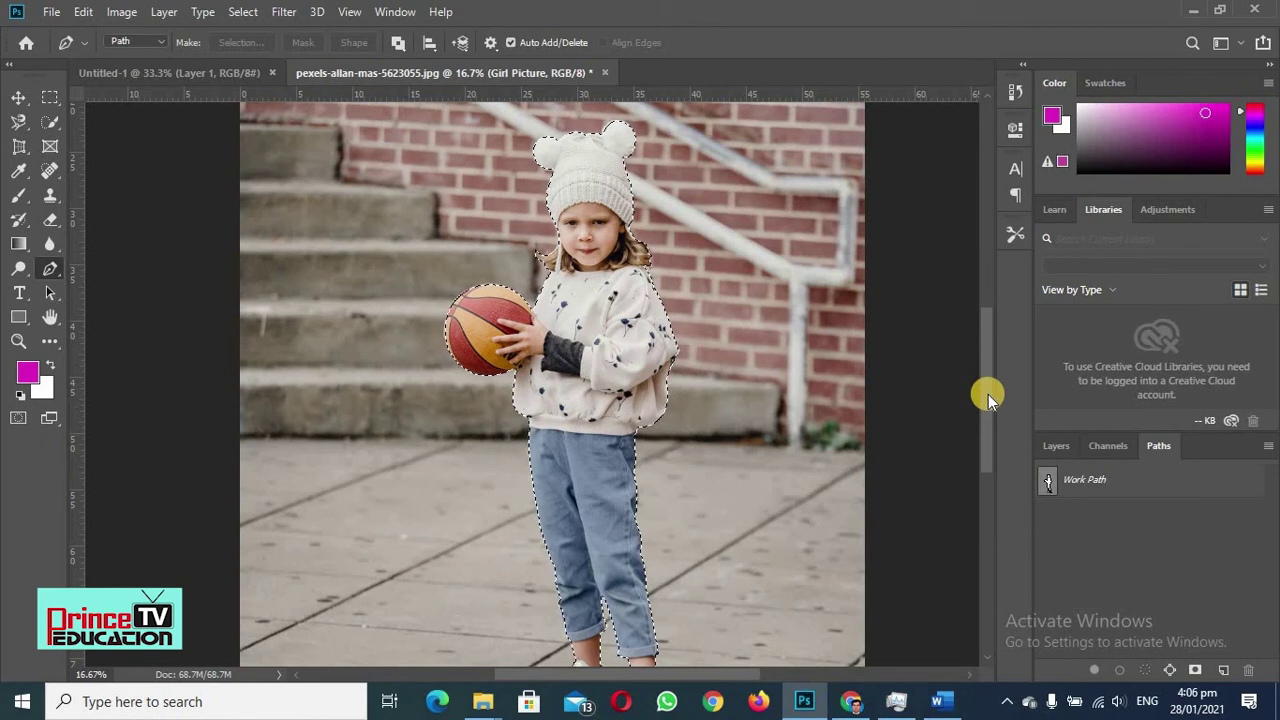
{"action": "left_click_drag", "start_coordinate": [988, 394], "coordinate": [1004, 310]}
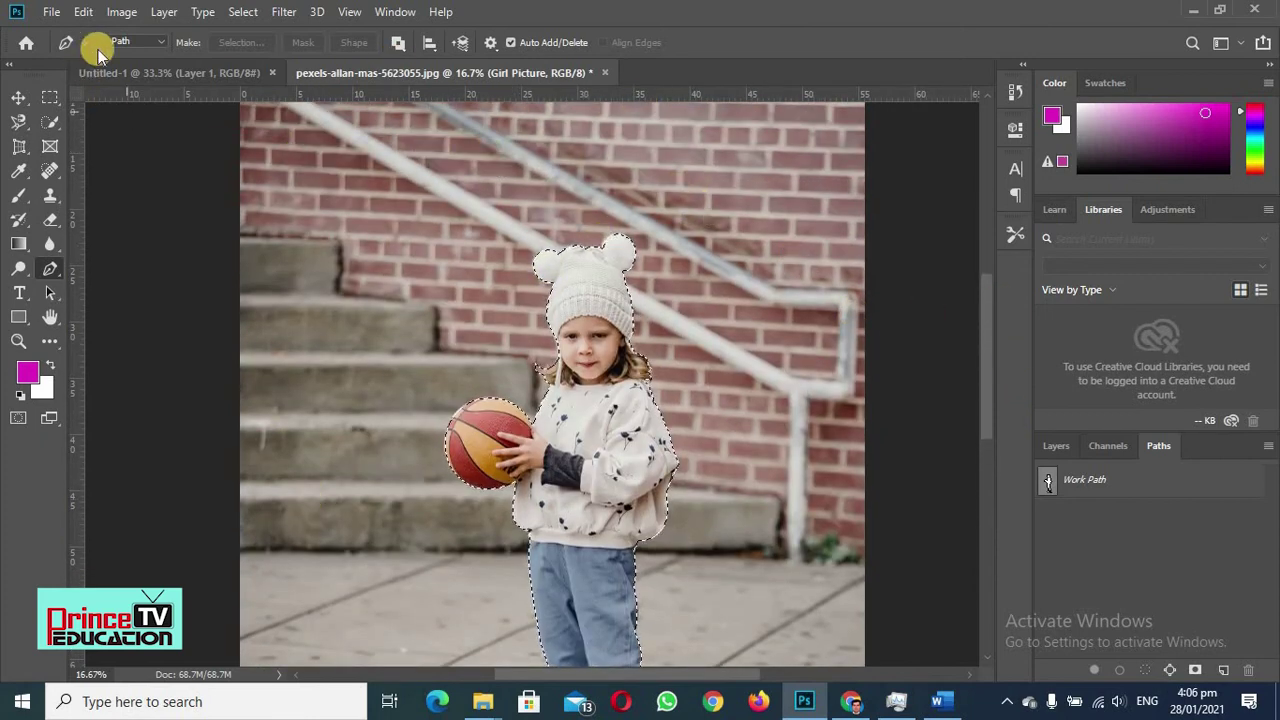
{"action": "left_click", "coordinate": [240, 12]}
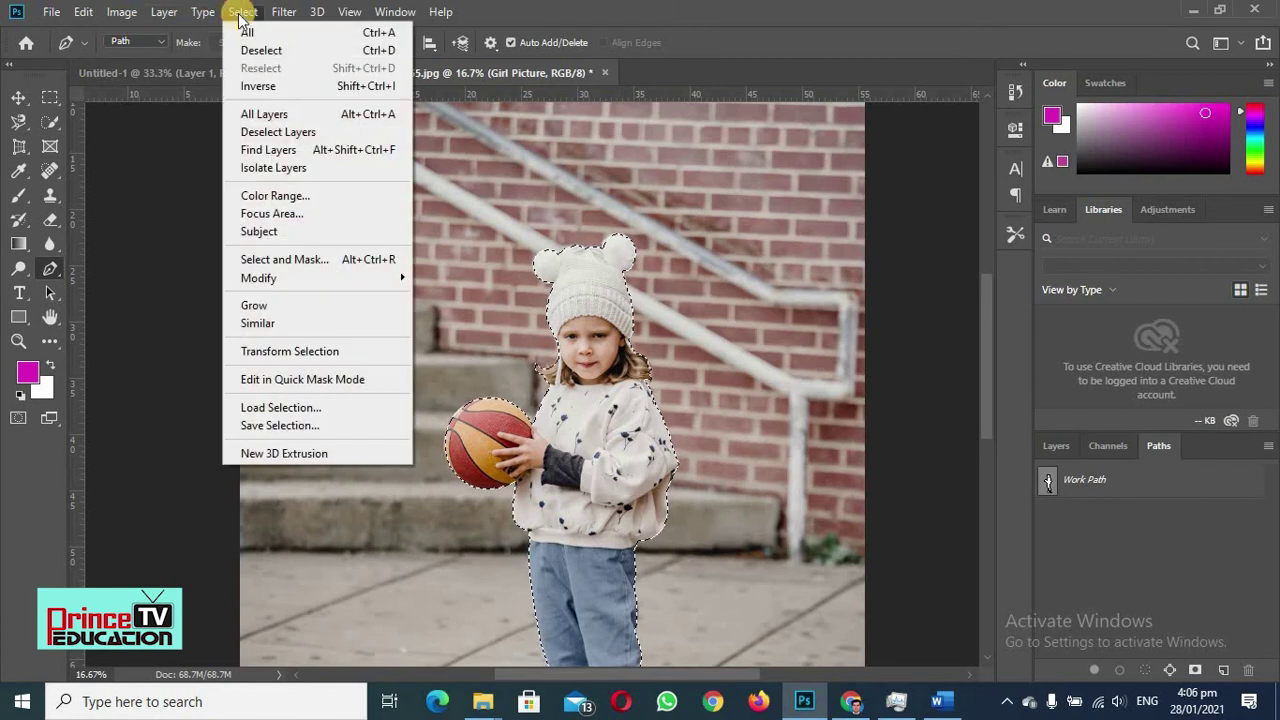
{"action": "left_click", "coordinate": [293, 90]}
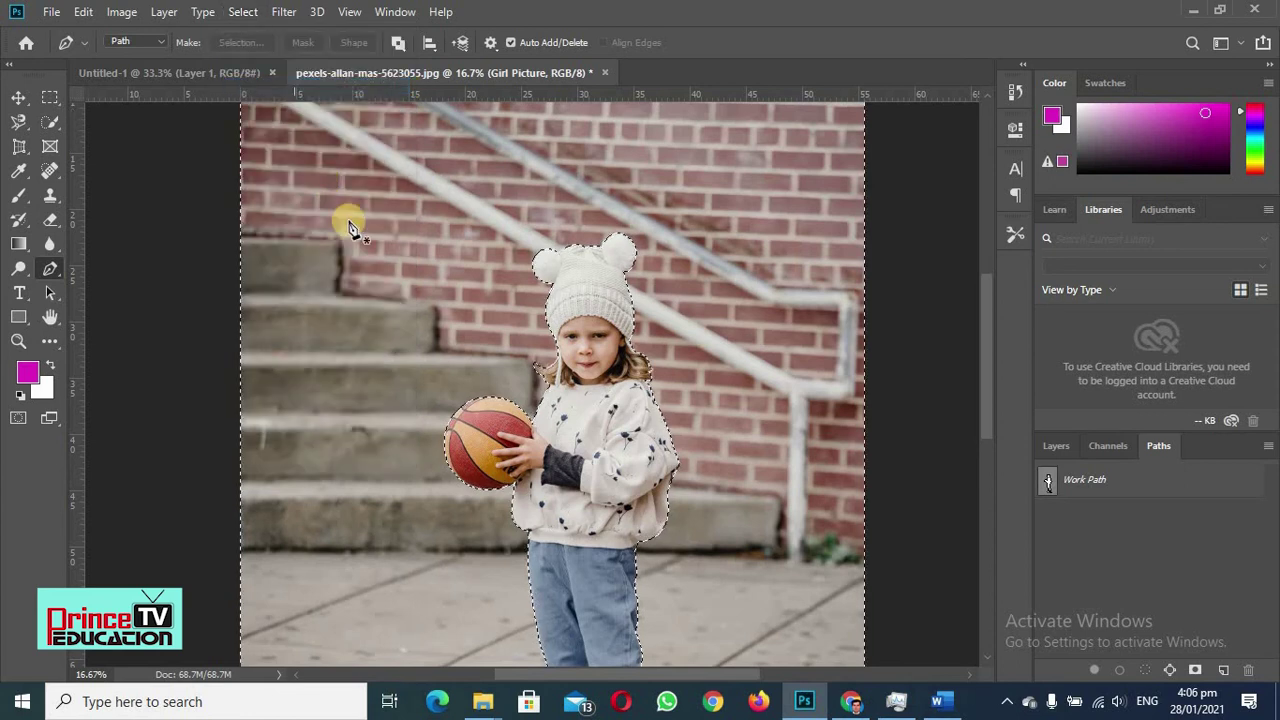
- Delete the selected wall, stairs and pavement around the girl from the picture layer
{"action": "scroll", "coordinate": [483, 210], "scroll_direction": "down", "scroll_amount": 1}
{"action": "scroll", "coordinate": [483, 210], "scroll_direction": "down", "scroll_amount": 6}
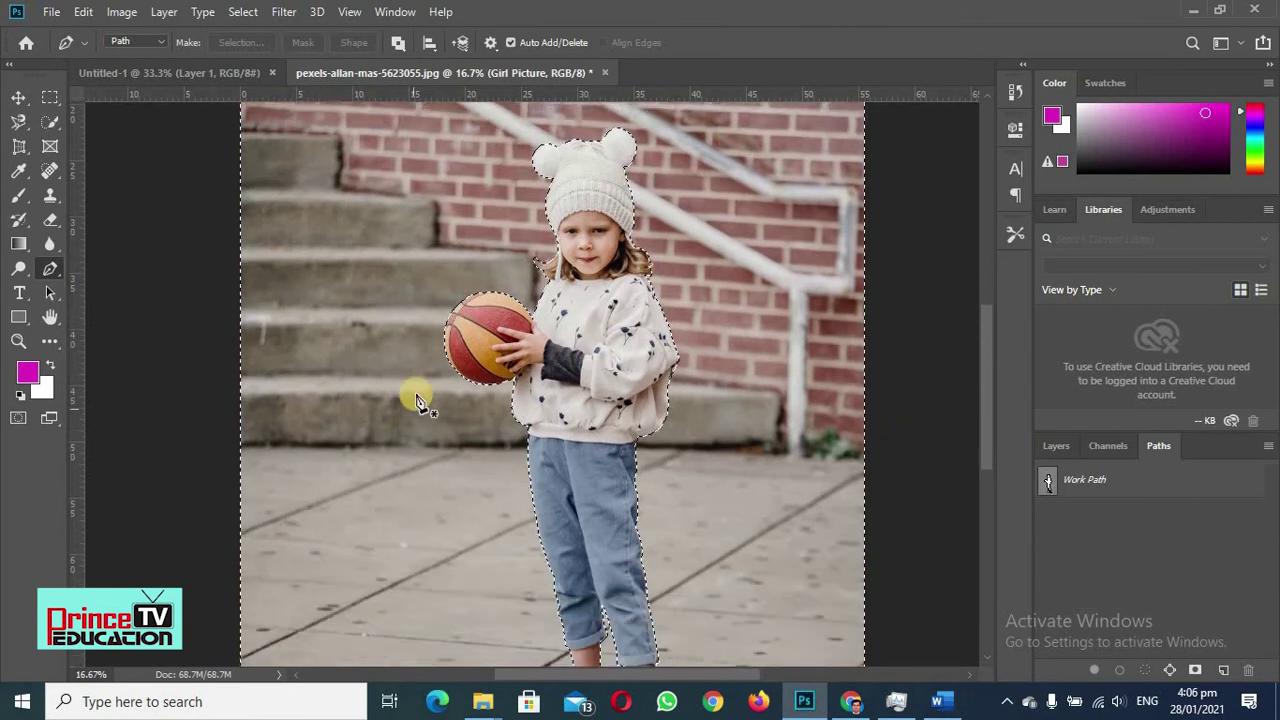
{"action": "scroll", "coordinate": [446, 423], "scroll_direction": "up", "scroll_amount": 2}
{"action": "scroll", "coordinate": [425, 258], "scroll_direction": "up", "scroll_amount": 10}
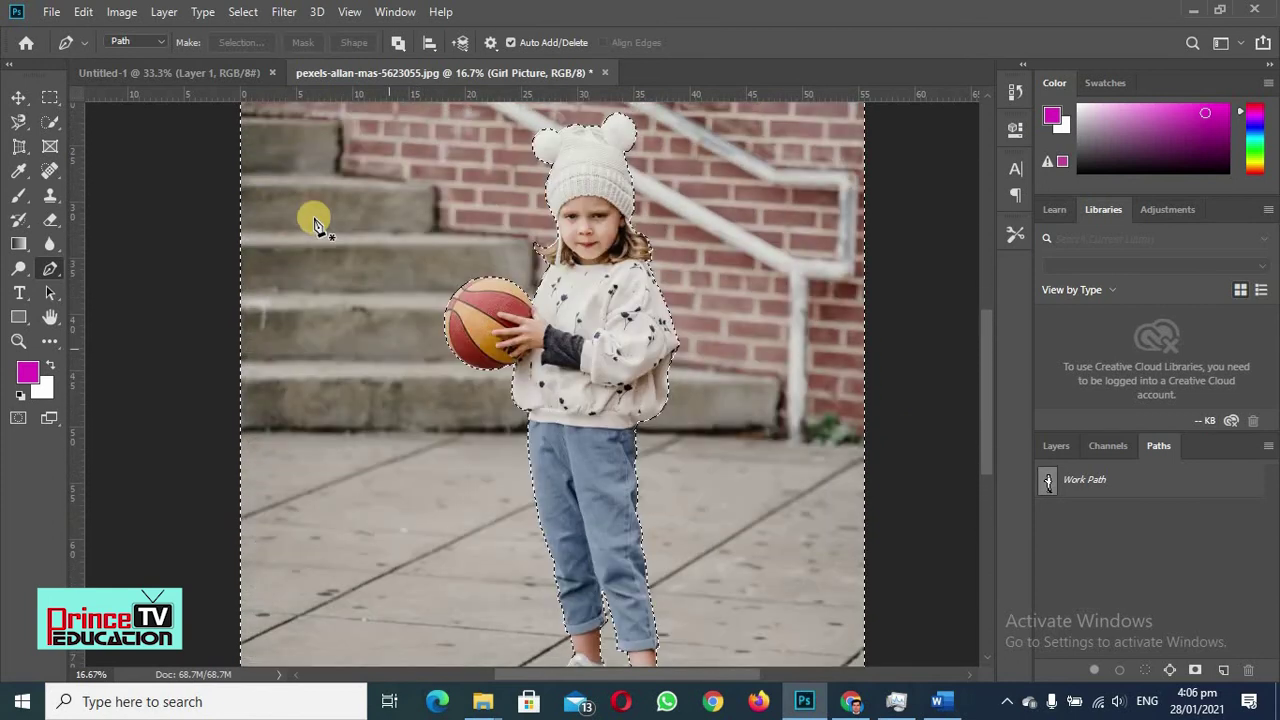
{"action": "scroll", "coordinate": [500, 300], "scroll_direction": "up", "scroll_amount": 2}
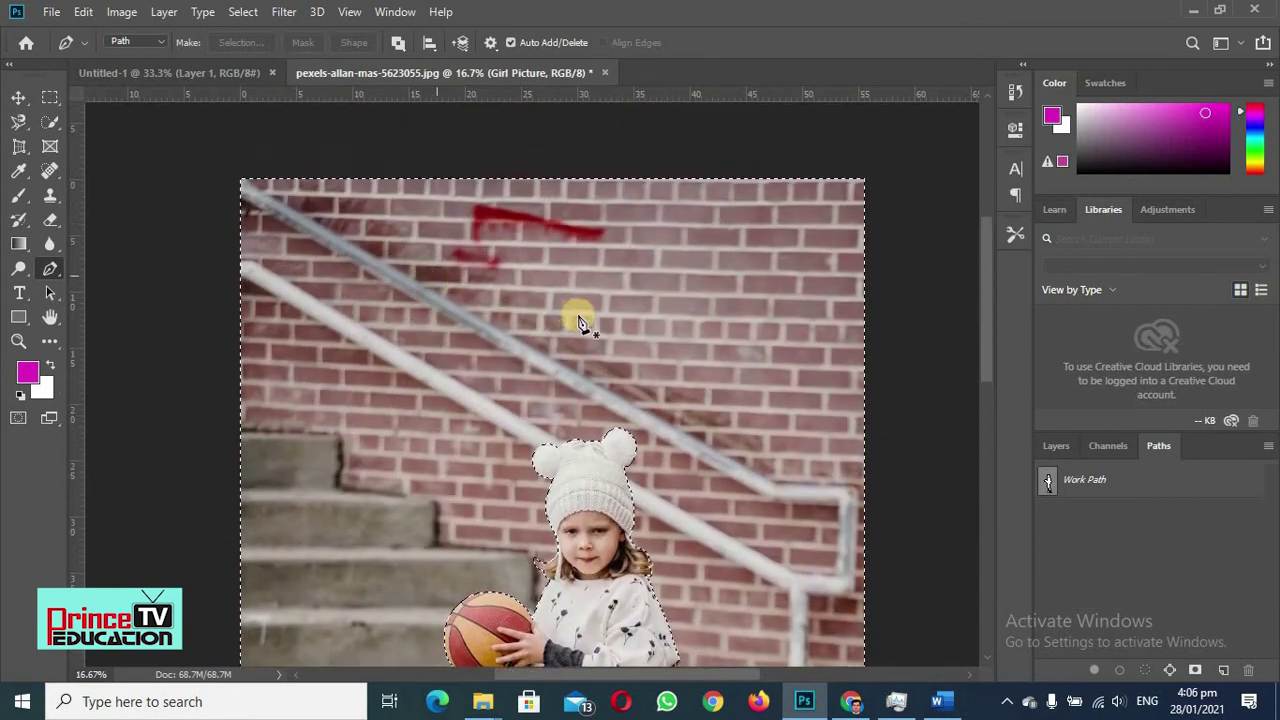
{"action": "scroll", "coordinate": [400, 305], "scroll_direction": "down", "scroll_amount": 3}
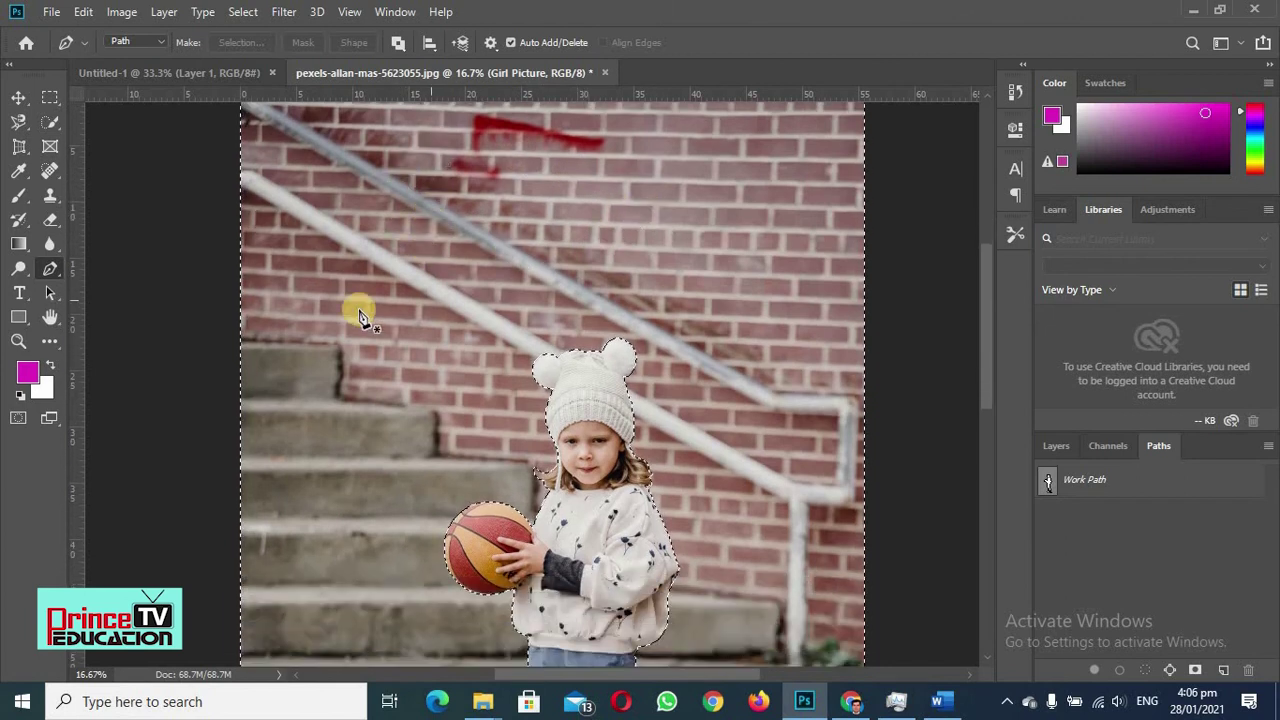
{"action": "scroll", "coordinate": [396, 300], "scroll_direction": "down", "scroll_amount": 5}
{"action": "scroll", "coordinate": [397, 352], "scroll_direction": "down", "scroll_amount": 4}
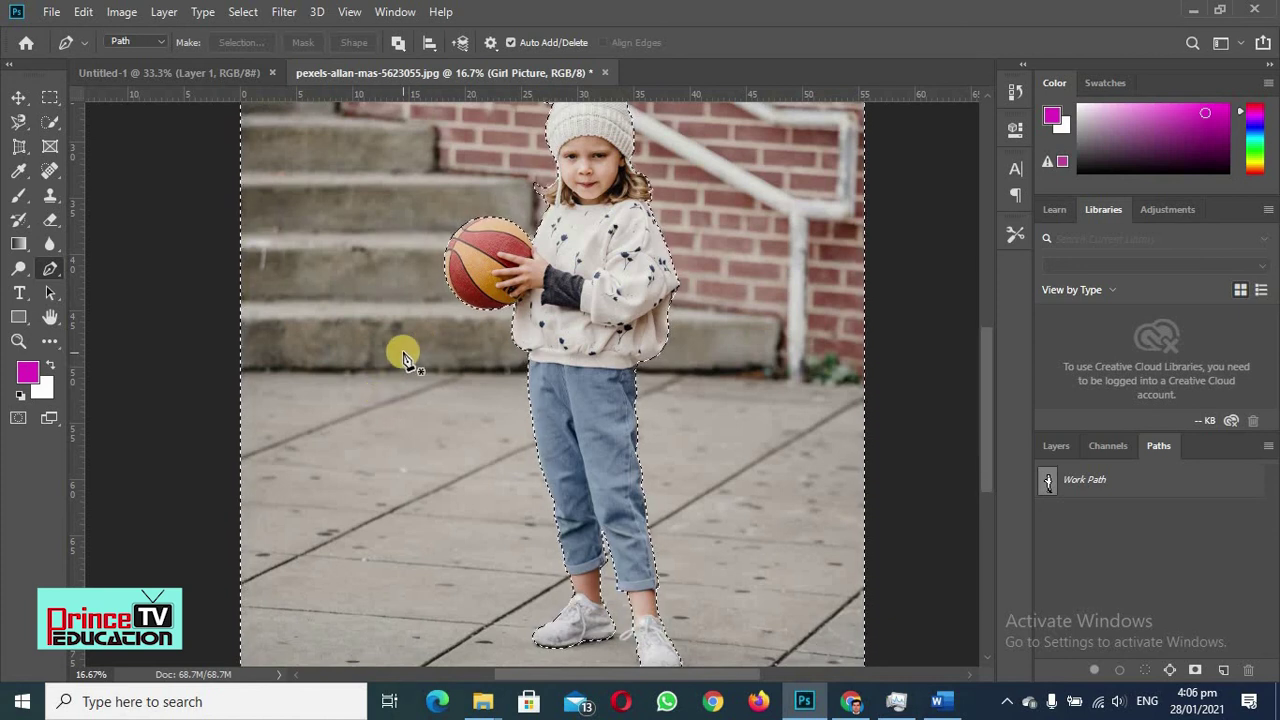
{"action": "key", "text": "Delete"}
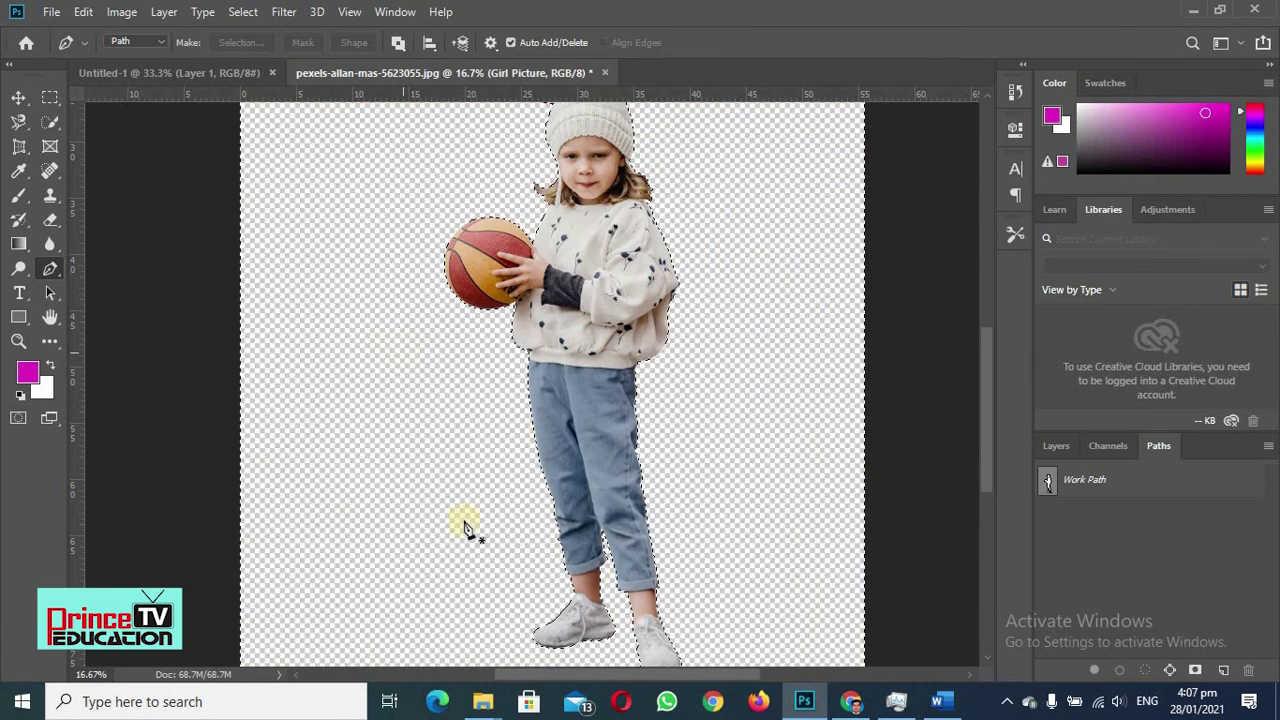
- Clear the selection around the cut-out girl
{"action": "scroll", "coordinate": [560, 400], "scroll_direction": "up", "scroll_amount": 5}
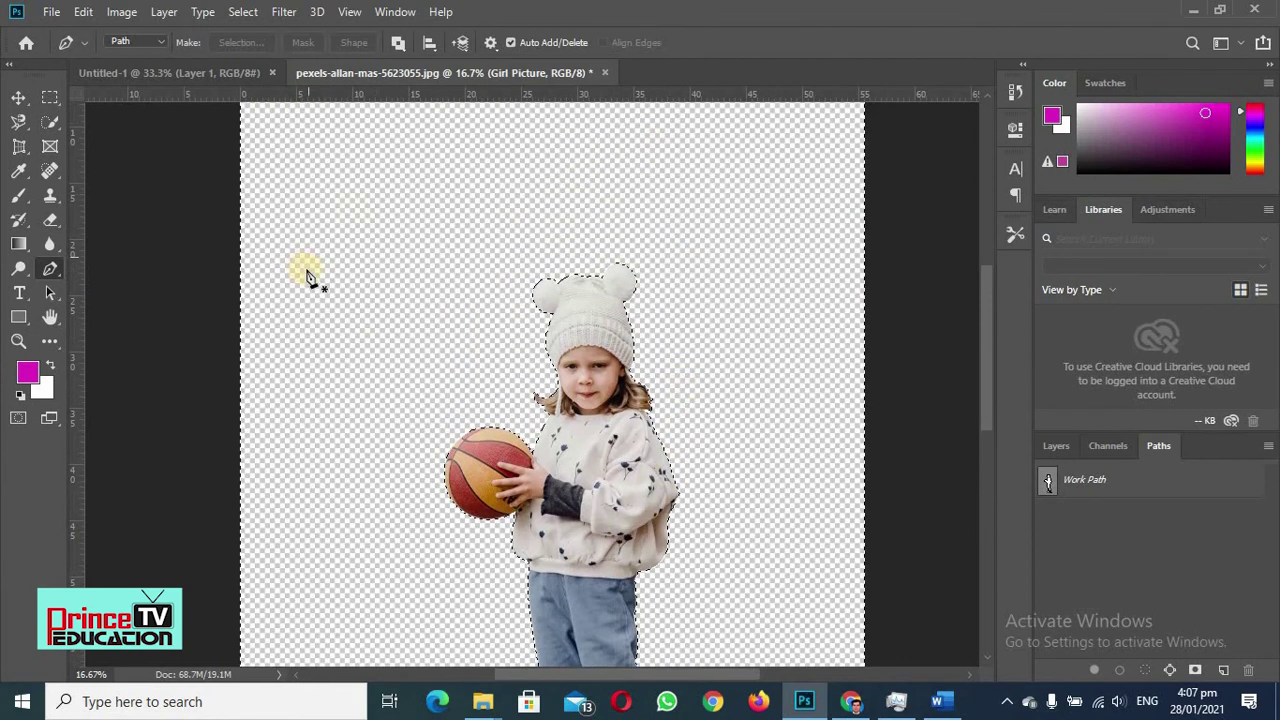
{"action": "scroll", "coordinate": [730, 568], "scroll_direction": "down", "scroll_amount": 5}
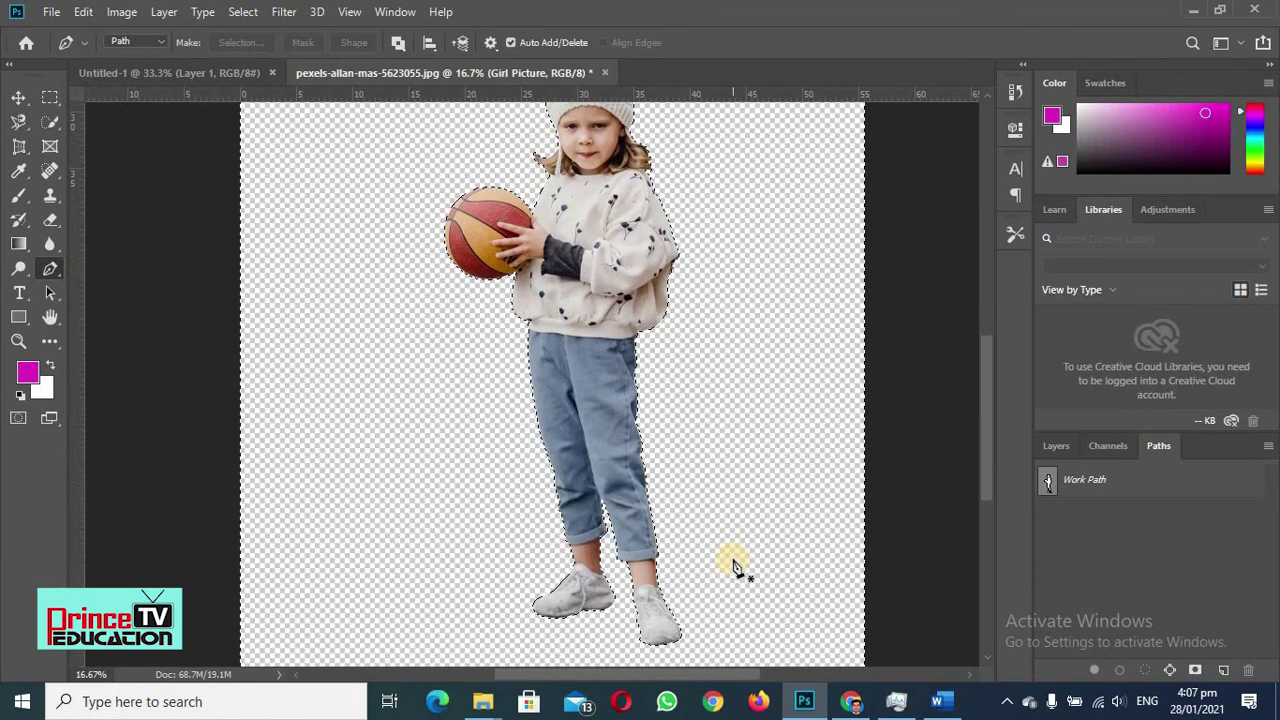
{"action": "scroll", "coordinate": [733, 568], "scroll_direction": "up", "scroll_amount": 5}
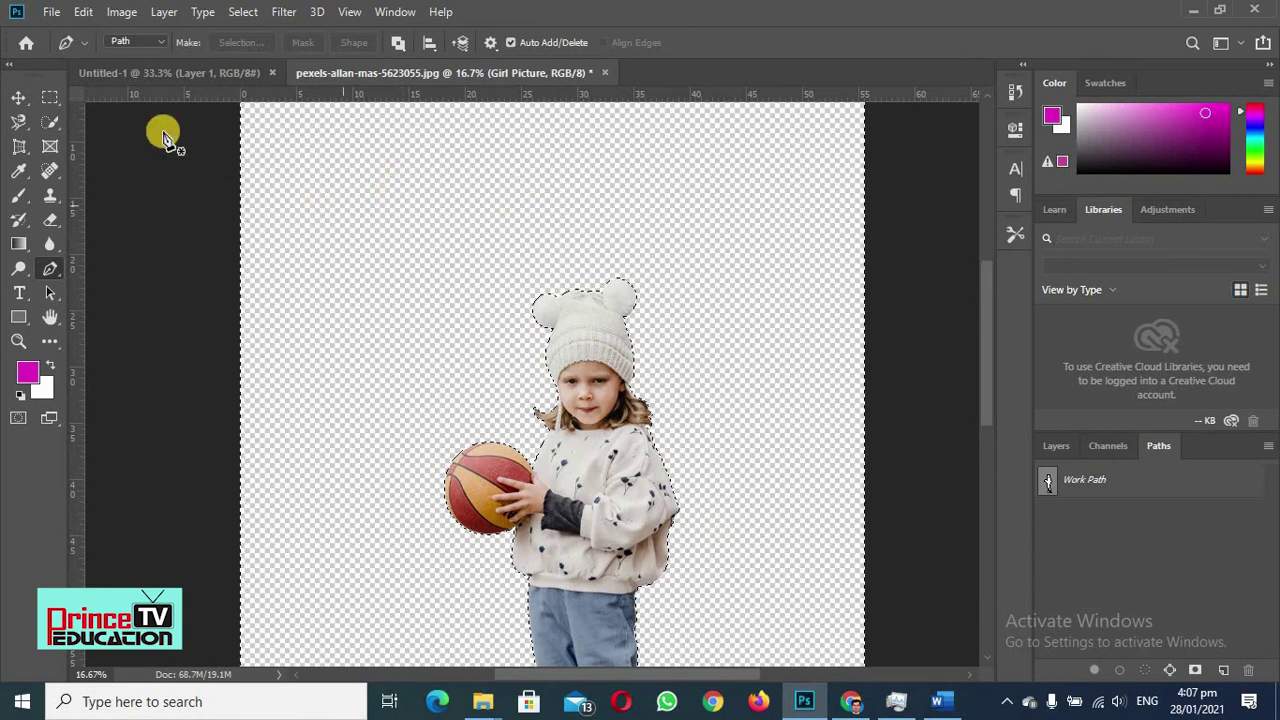
{"action": "left_click", "coordinate": [242, 12]}
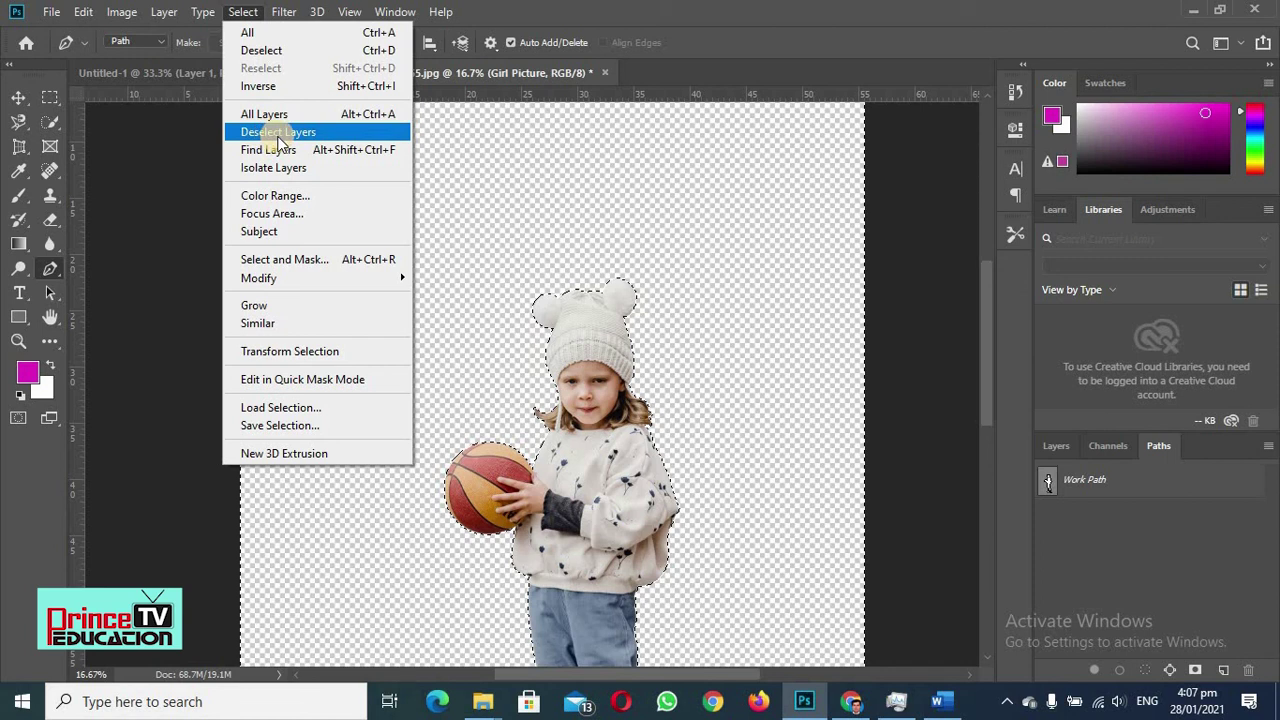
{"action": "left_click", "coordinate": [261, 51]}
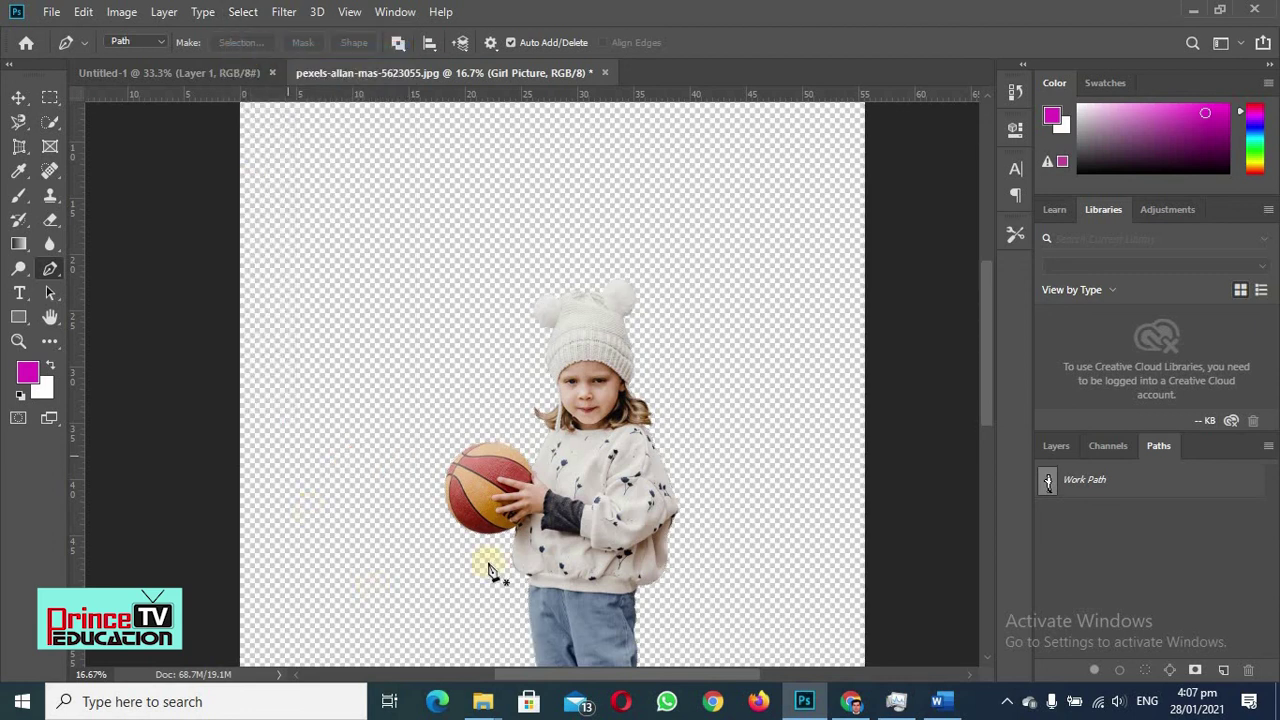
- Examine the cut-out girl and basketball on the transparent background from hat to sneakers
{"action": "scroll", "coordinate": [490, 388], "scroll_direction": "down", "scroll_amount": 3}
{"action": "scroll", "coordinate": [386, 529], "scroll_direction": "down", "scroll_amount": 6}
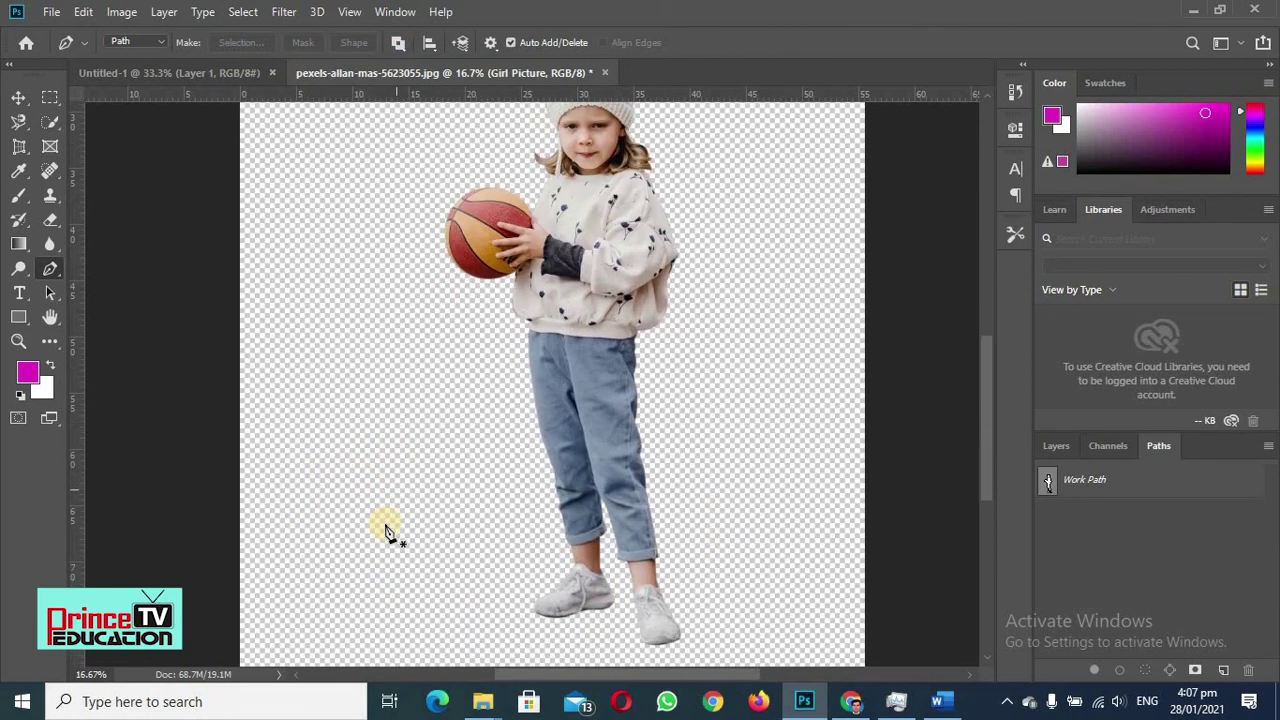
{"action": "scroll", "coordinate": [386, 529], "scroll_direction": "up", "scroll_amount": 5}
{"action": "scroll", "coordinate": [386, 529], "scroll_direction": "up", "scroll_amount": 5}
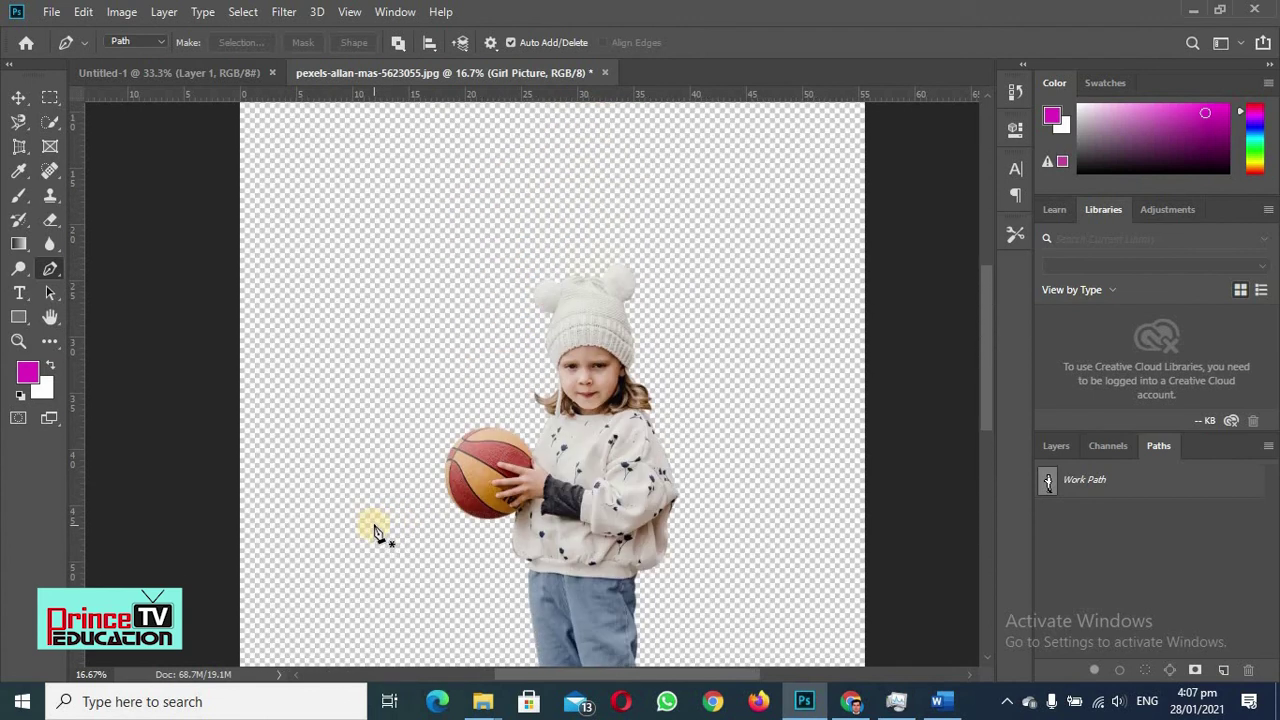
{"action": "scroll", "coordinate": [376, 531], "scroll_direction": "down", "scroll_amount": 10}
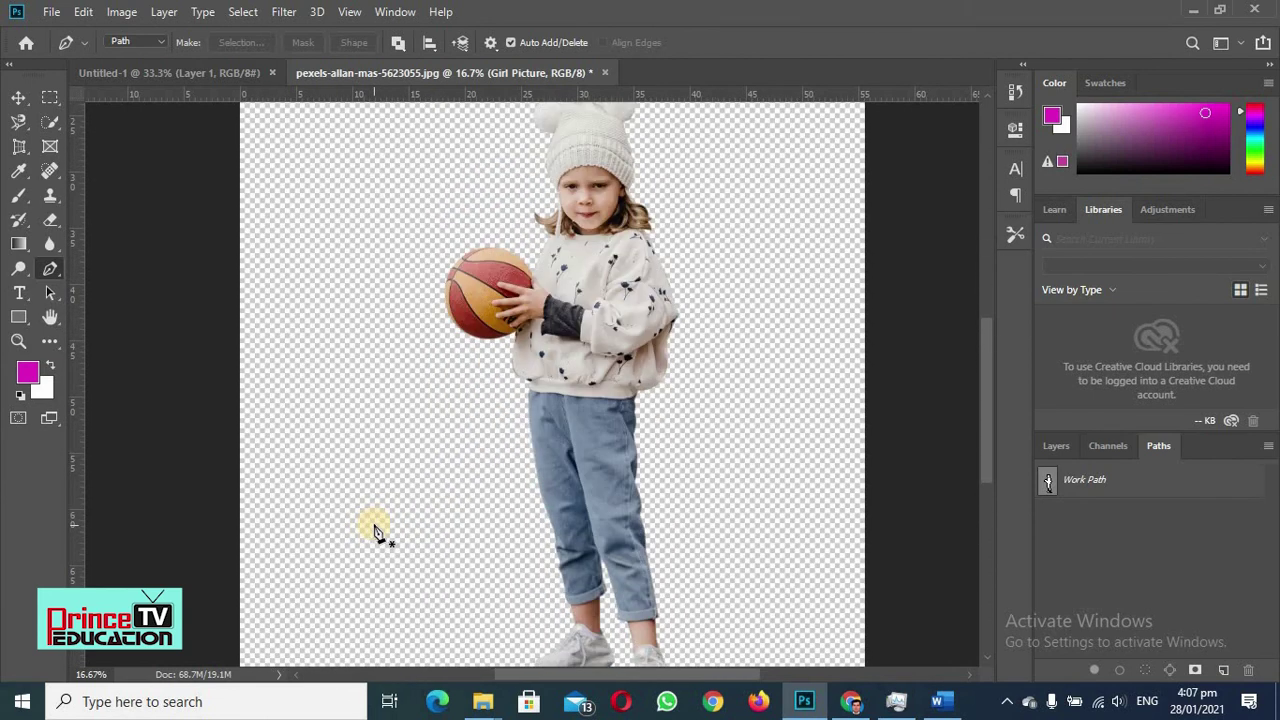
{"action": "scroll", "coordinate": [376, 531], "scroll_direction": "up", "scroll_amount": 12}
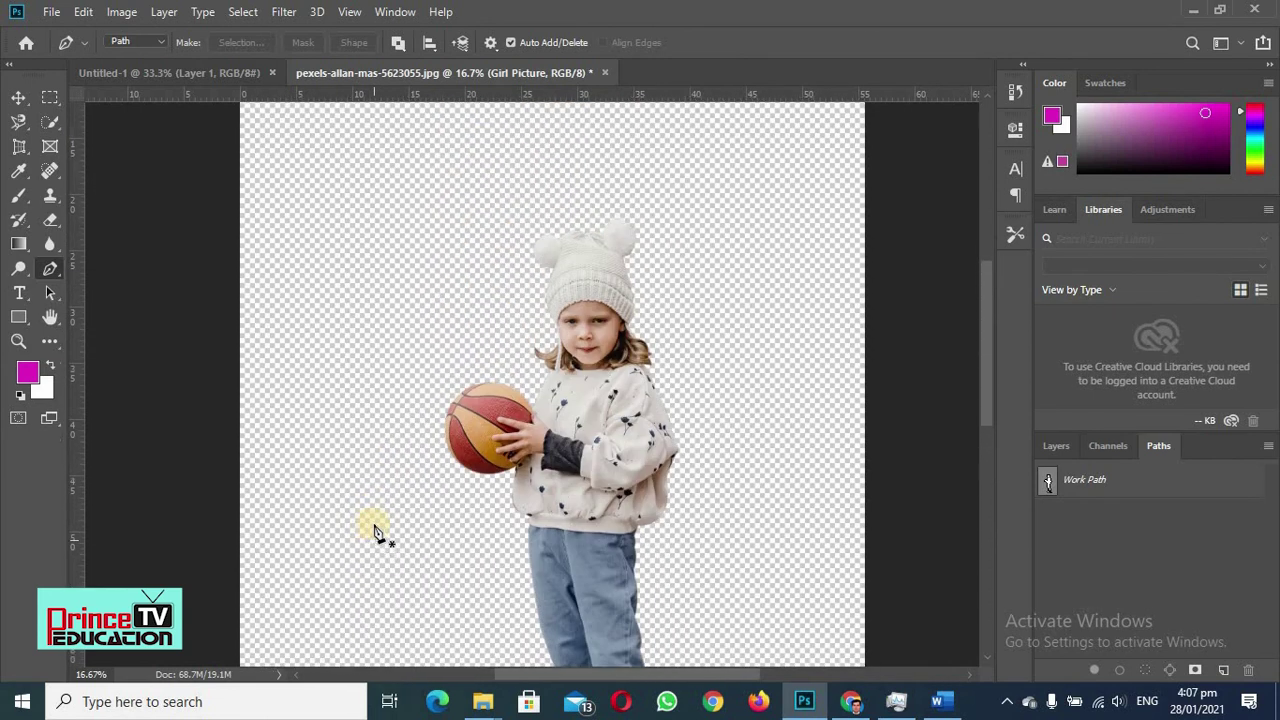
{"action": "scroll", "coordinate": [374, 527], "scroll_direction": "down", "scroll_amount": 3}
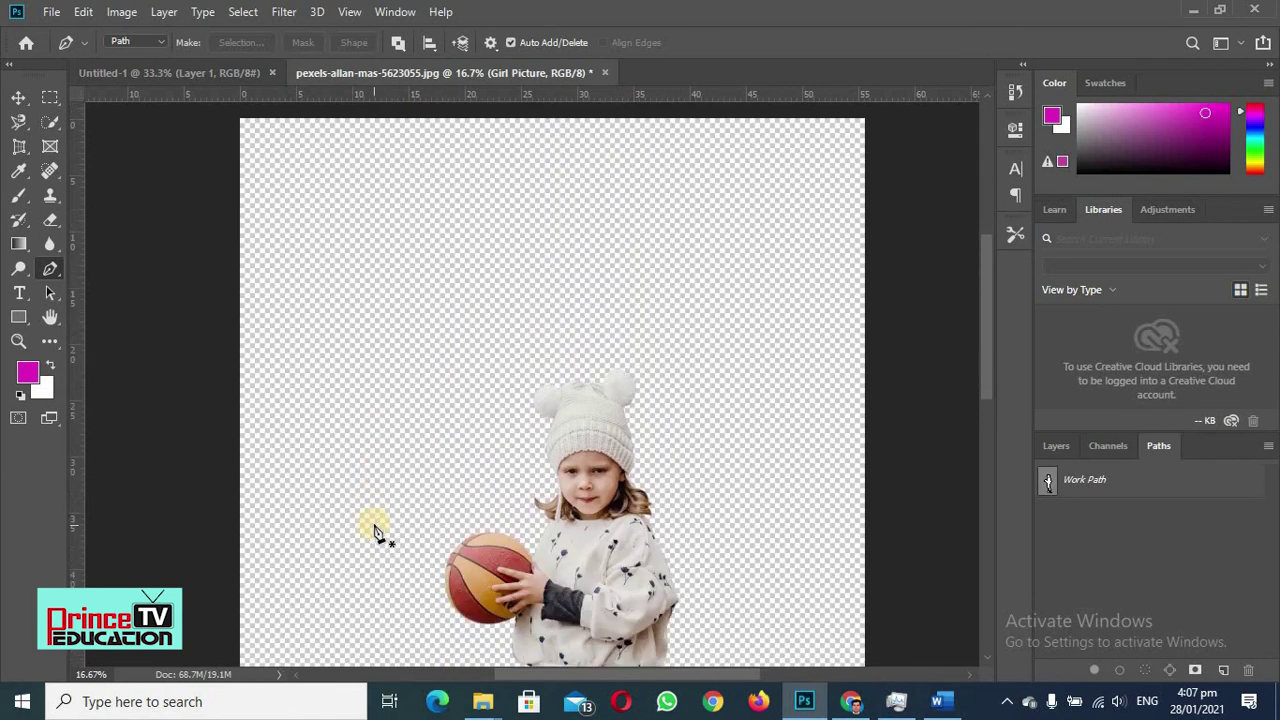
- Crop the canvas to about 58.7 in high, trimming empty space above the hat, below the sneakers and on the basketball's side
{"action": "left_click", "coordinate": [18, 148]}
{"action": "left_click", "coordinate": [77, 152]}
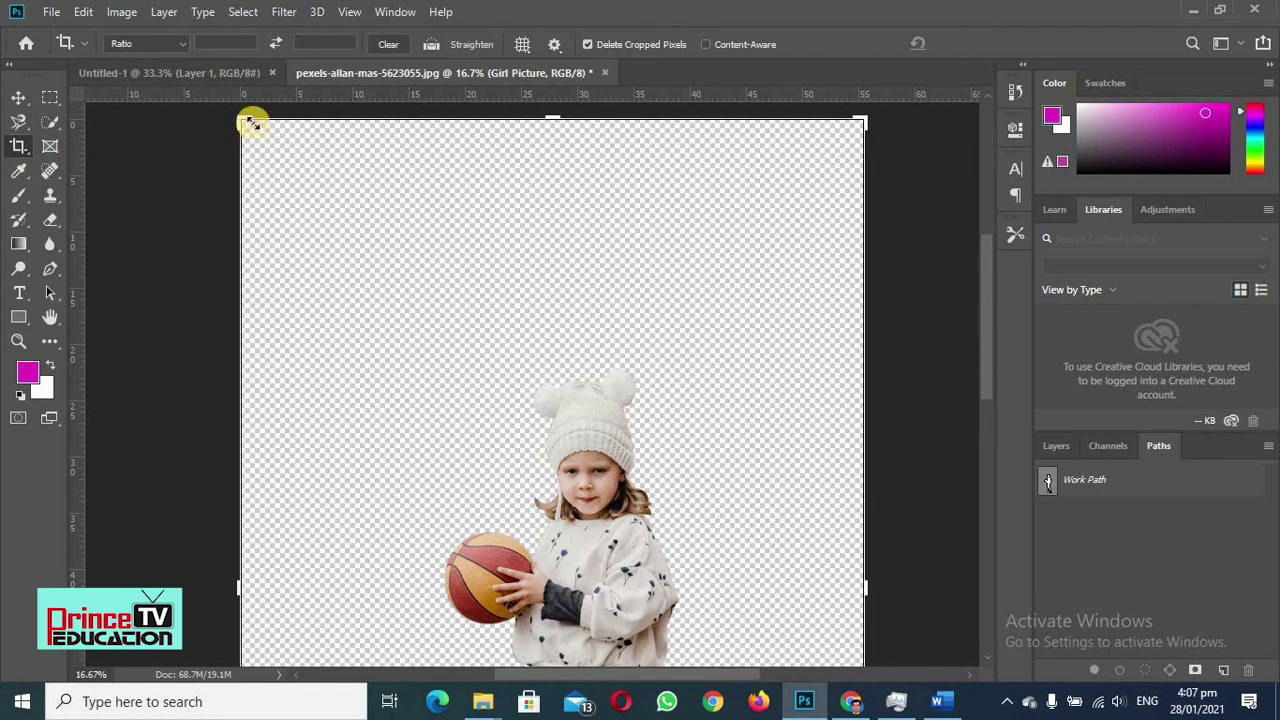
{"action": "left_click_drag", "start_coordinate": [553, 115], "coordinate": [569, 223]}
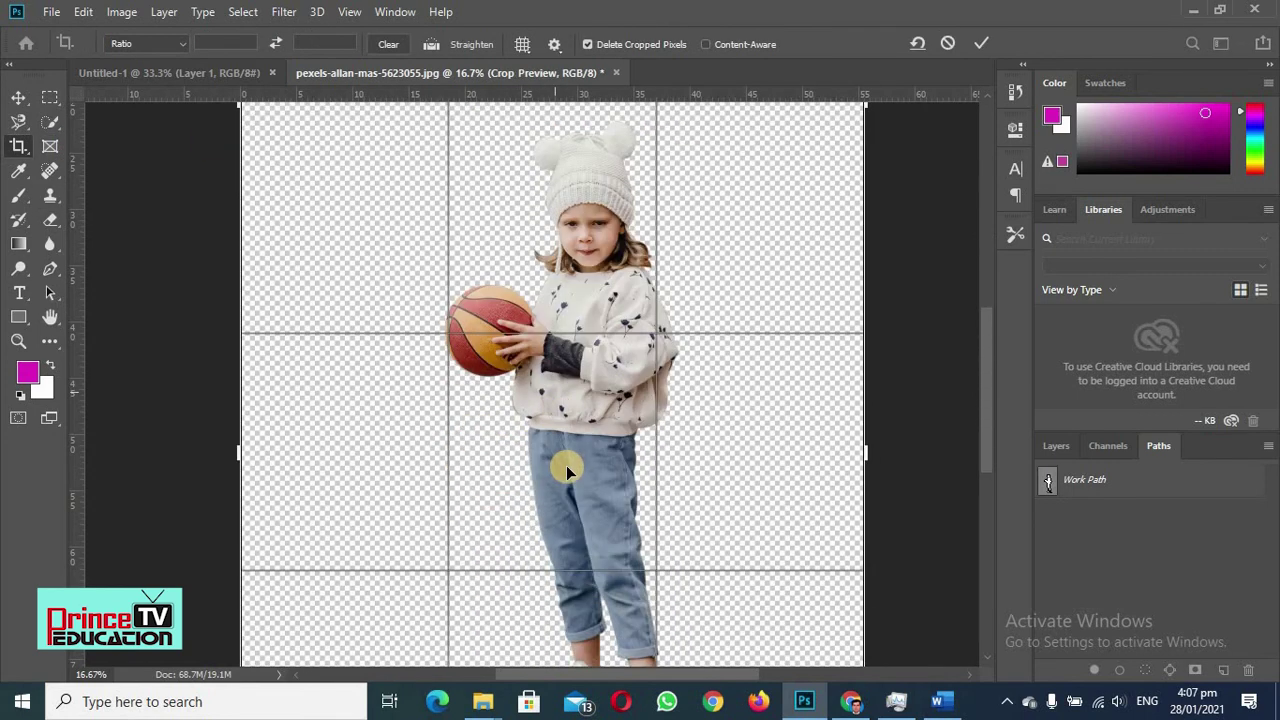
{"action": "scroll", "coordinate": [314, 400], "scroll_direction": "down", "scroll_amount": 5}
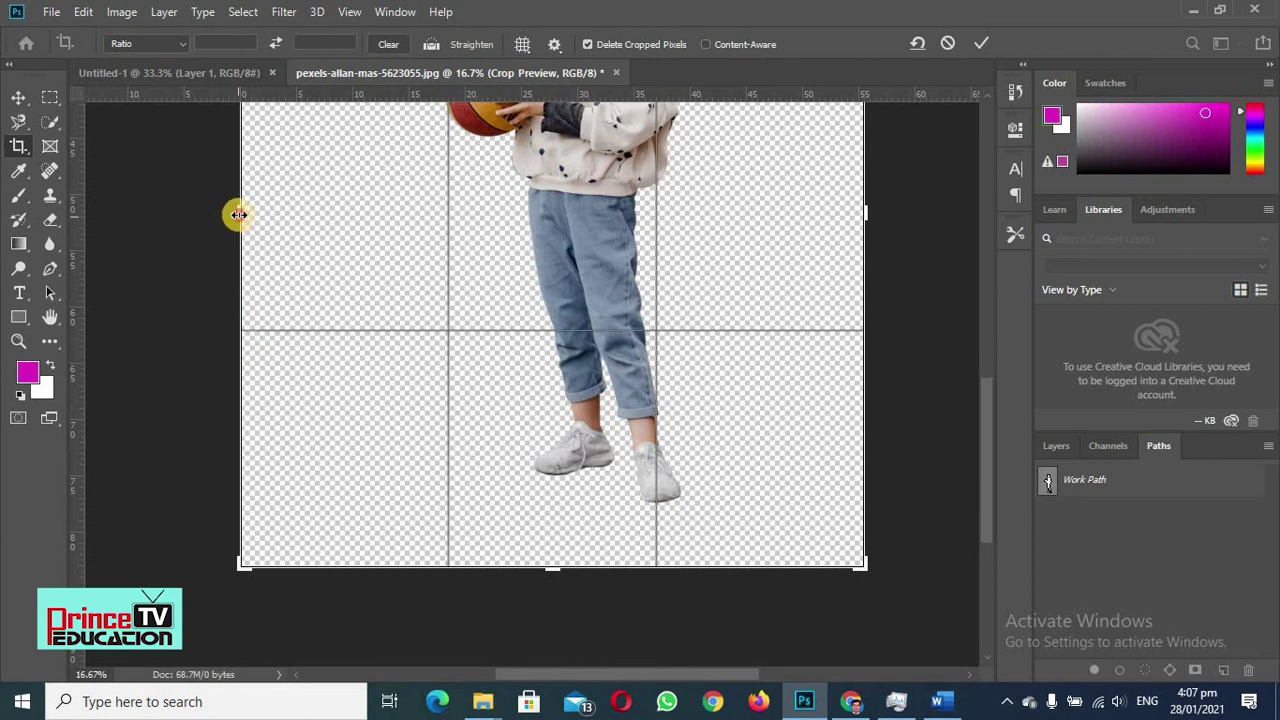
{"action": "left_click_drag", "start_coordinate": [238, 214], "coordinate": [243, 217]}
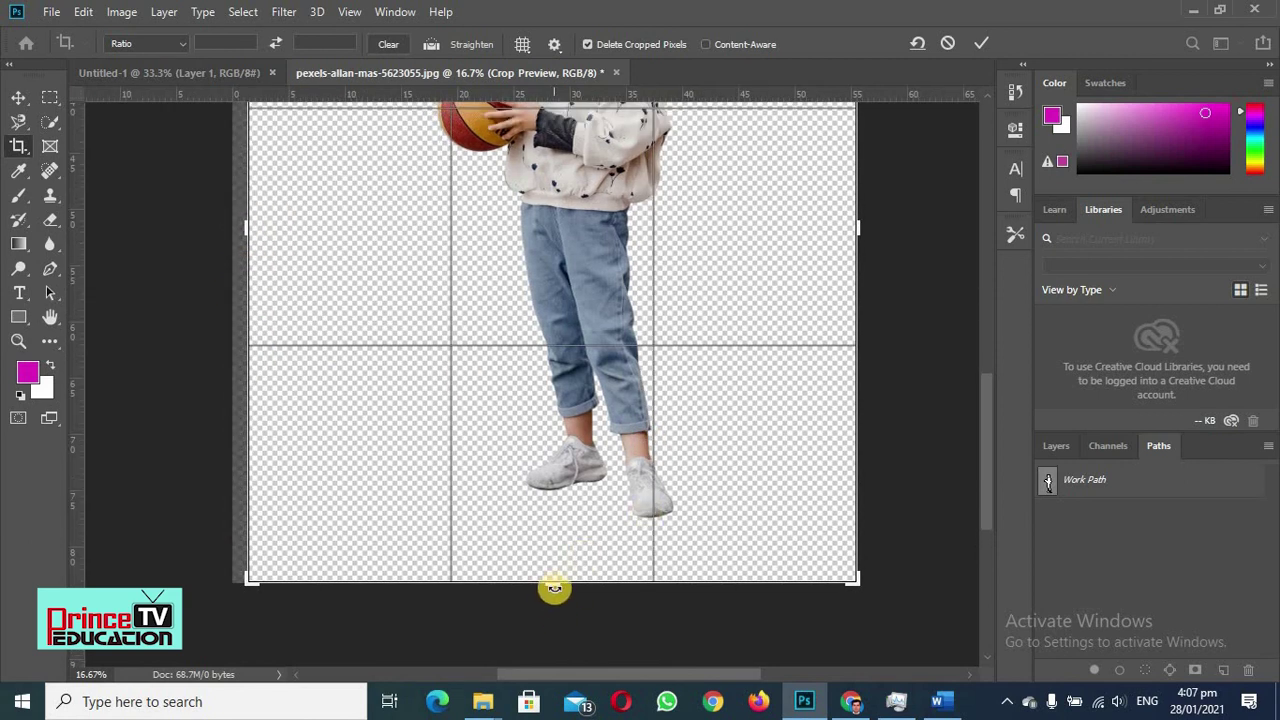
{"action": "left_click_drag", "start_coordinate": [553, 582], "coordinate": [552, 556]}
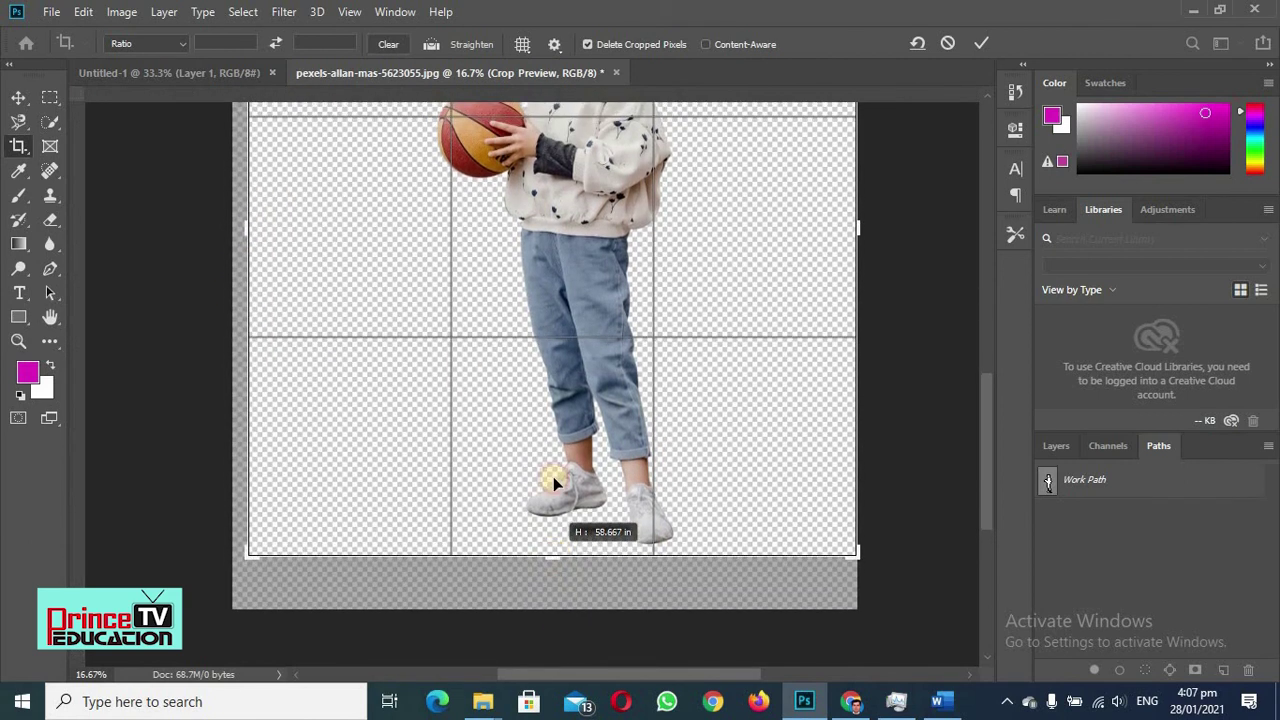
{"action": "left_click_drag", "start_coordinate": [986, 479], "coordinate": [986, 440]}
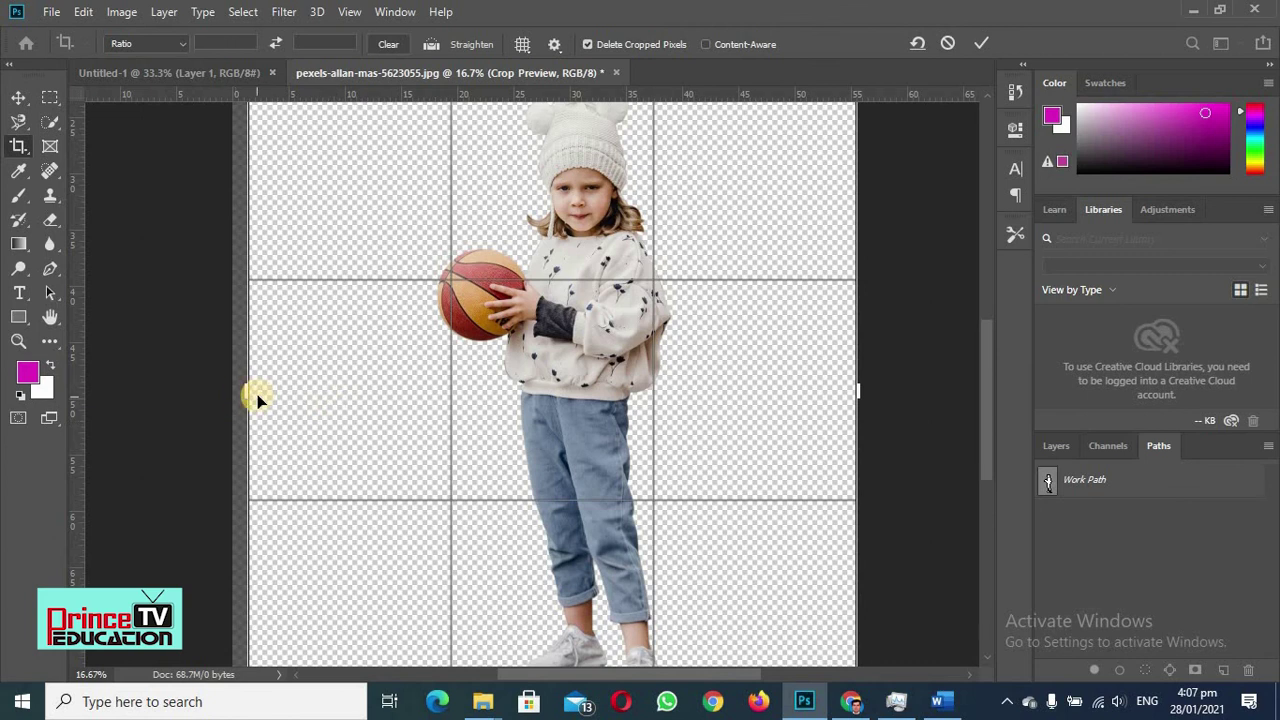
{"action": "left_click_drag", "start_coordinate": [247, 394], "coordinate": [321, 406]}
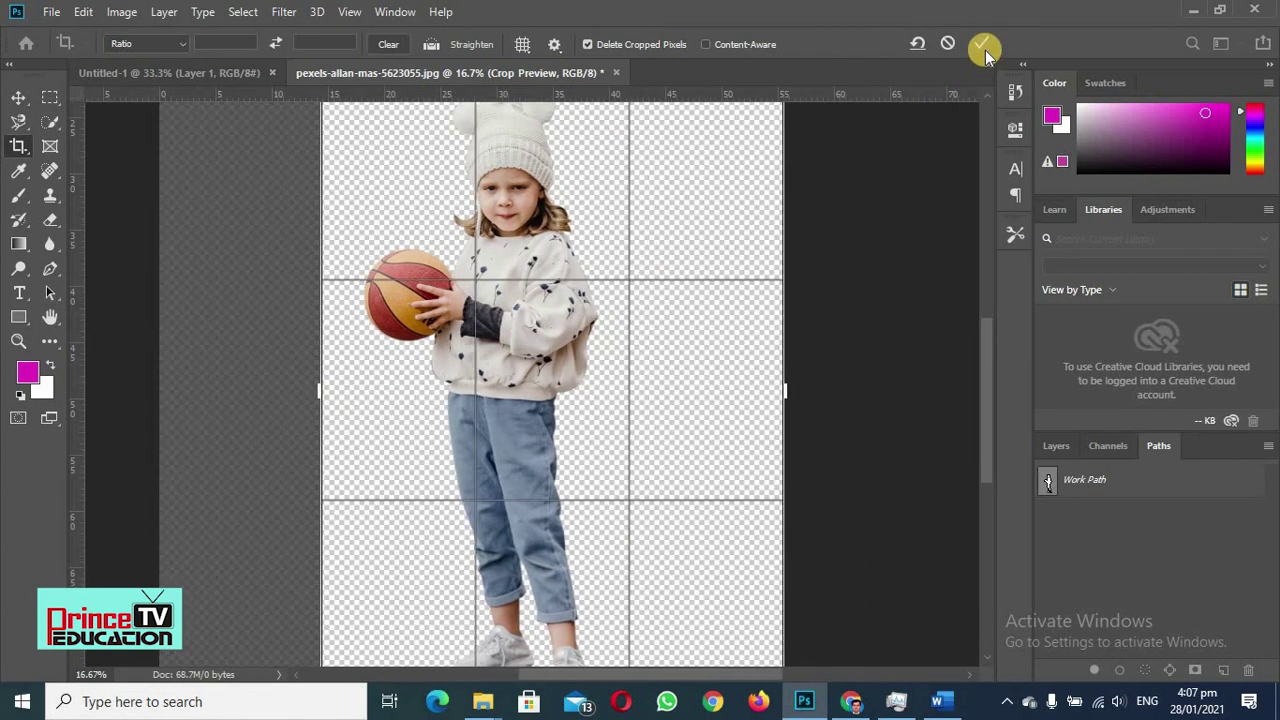
{"action": "left_click", "coordinate": [984, 46]}
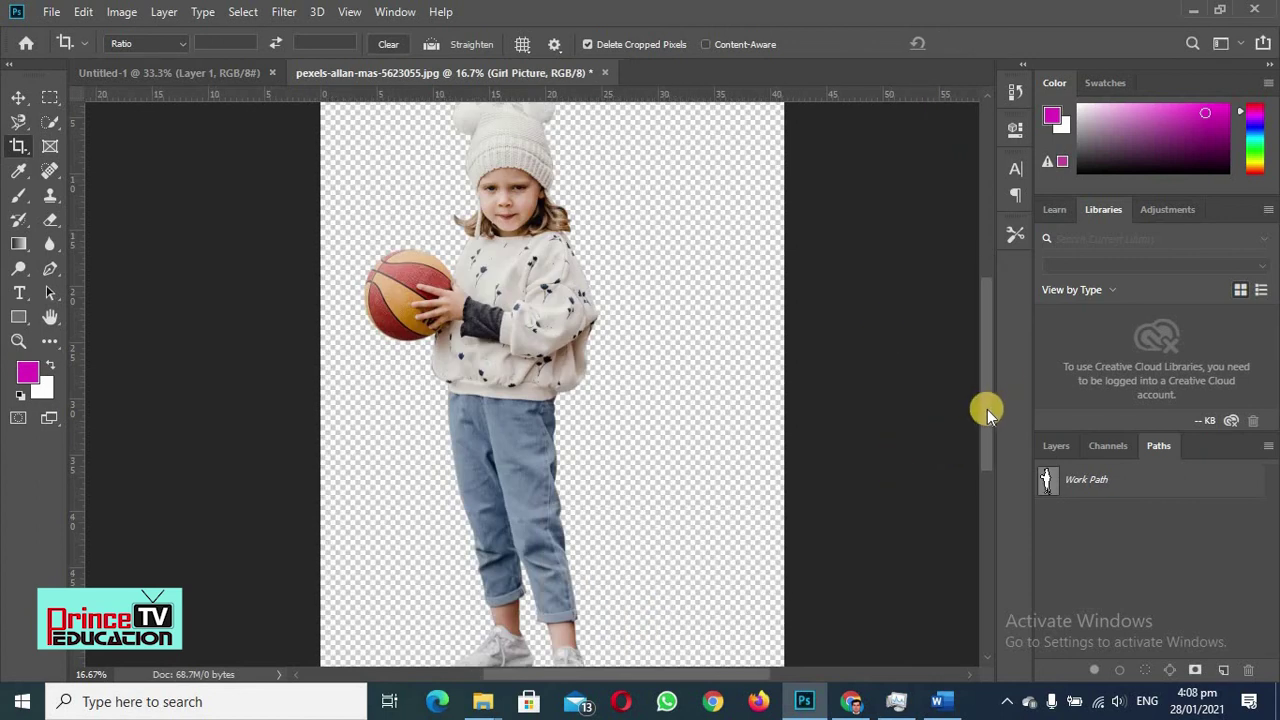
- Draw a magenta rectangle shape of about 2987 × 4232 px without a stroke, covering the whole canvas
{"action": "mouse_move", "coordinate": [987, 409]}
{"action": "left_mouse_down"}
{"action": "mouse_move", "coordinate": [987, 345]}
{"action": "mouse_move", "coordinate": [987, 412]}
{"action": "left_mouse_up"}
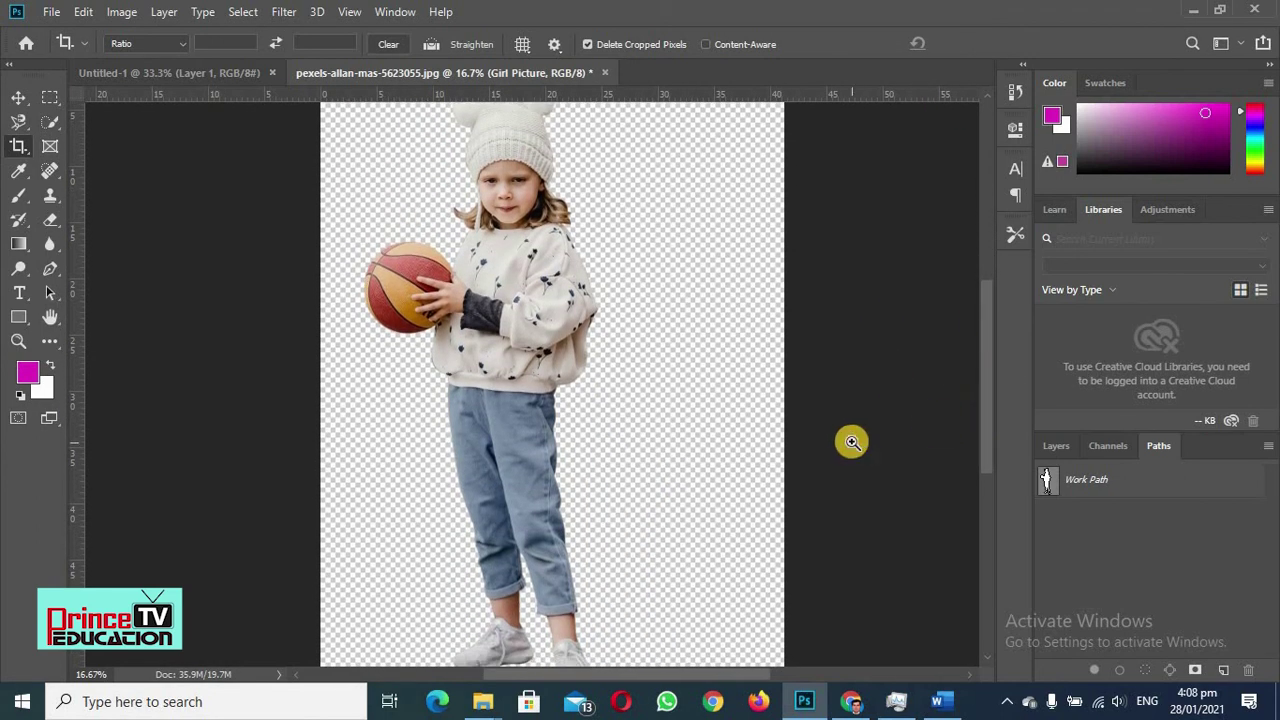
{"action": "left_click", "coordinate": [811, 437], "text": "alt"}
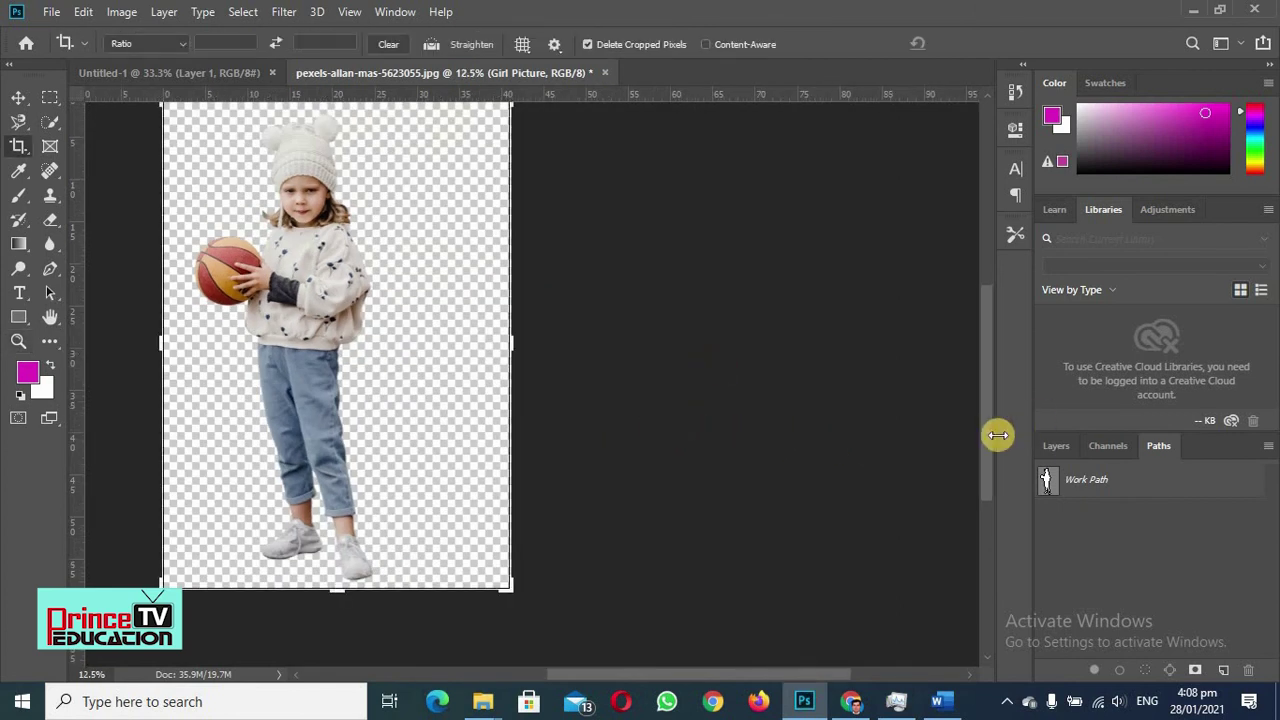
{"action": "left_click_drag", "start_coordinate": [988, 446], "coordinate": [988, 438]}
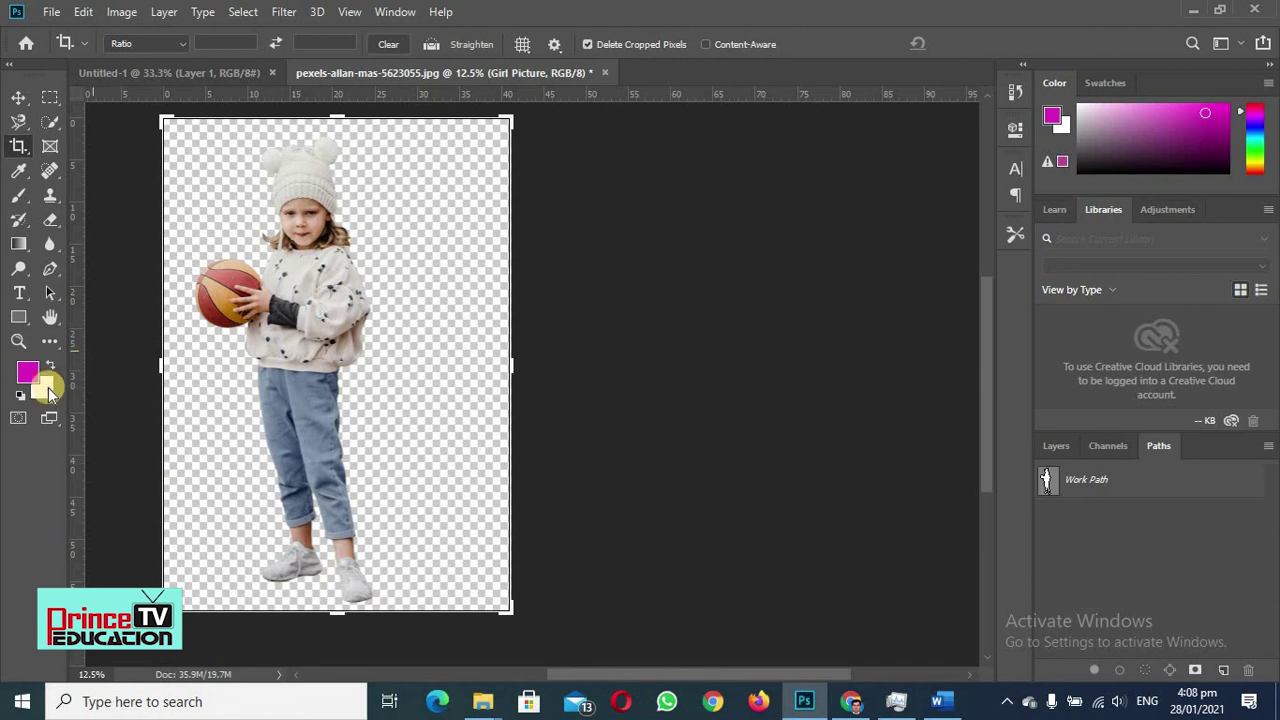
{"action": "left_click", "coordinate": [19, 320]}
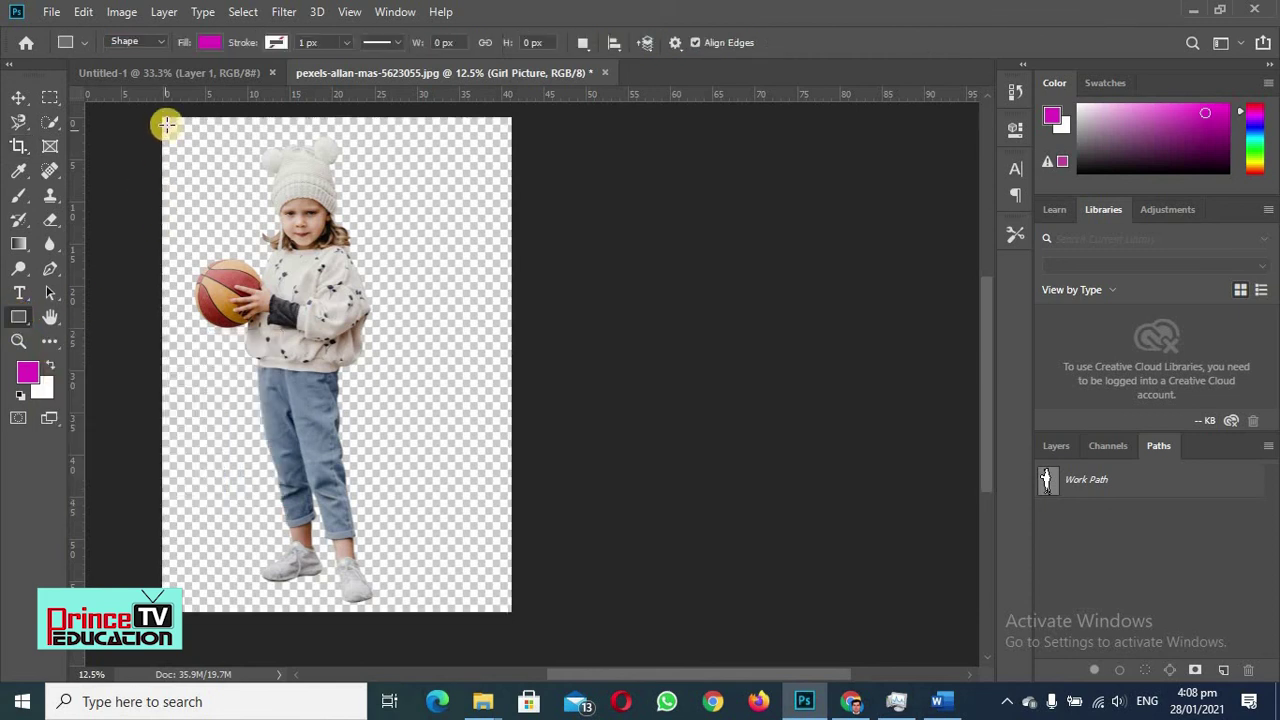
{"action": "left_click_drag", "start_coordinate": [162, 117], "coordinate": [510, 610]}
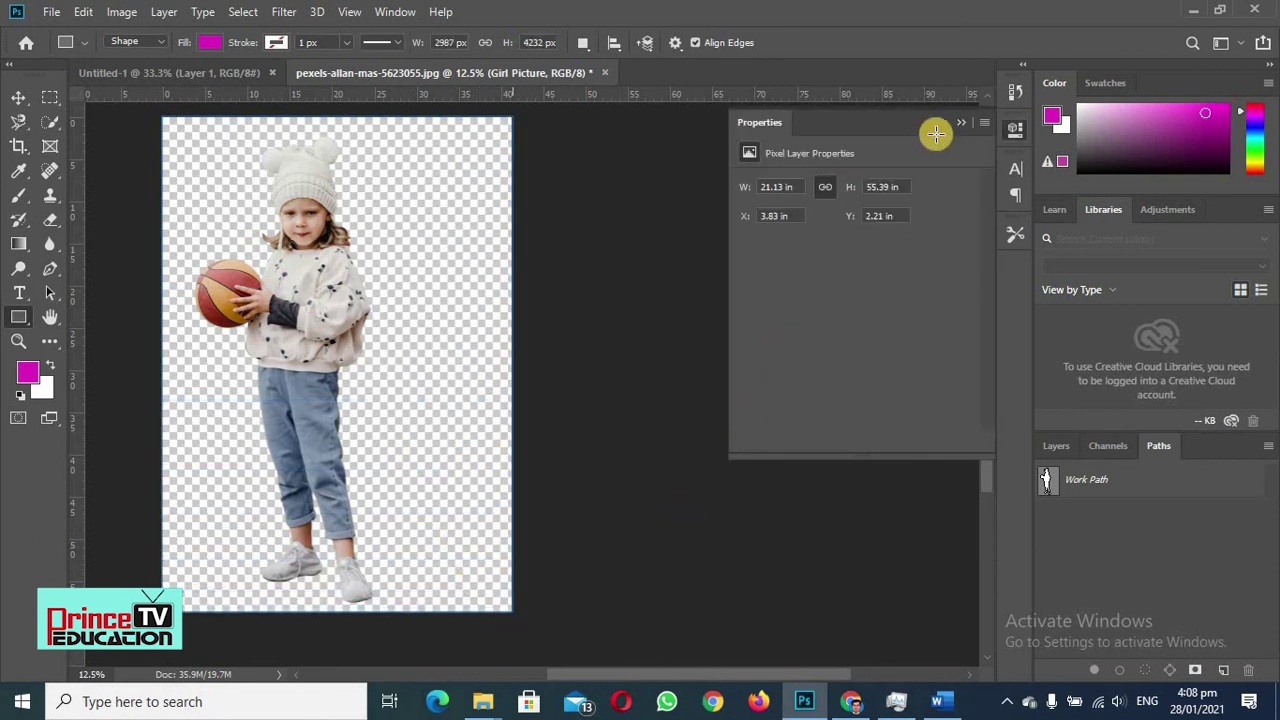
{"action": "left_click", "coordinate": [960, 120]}
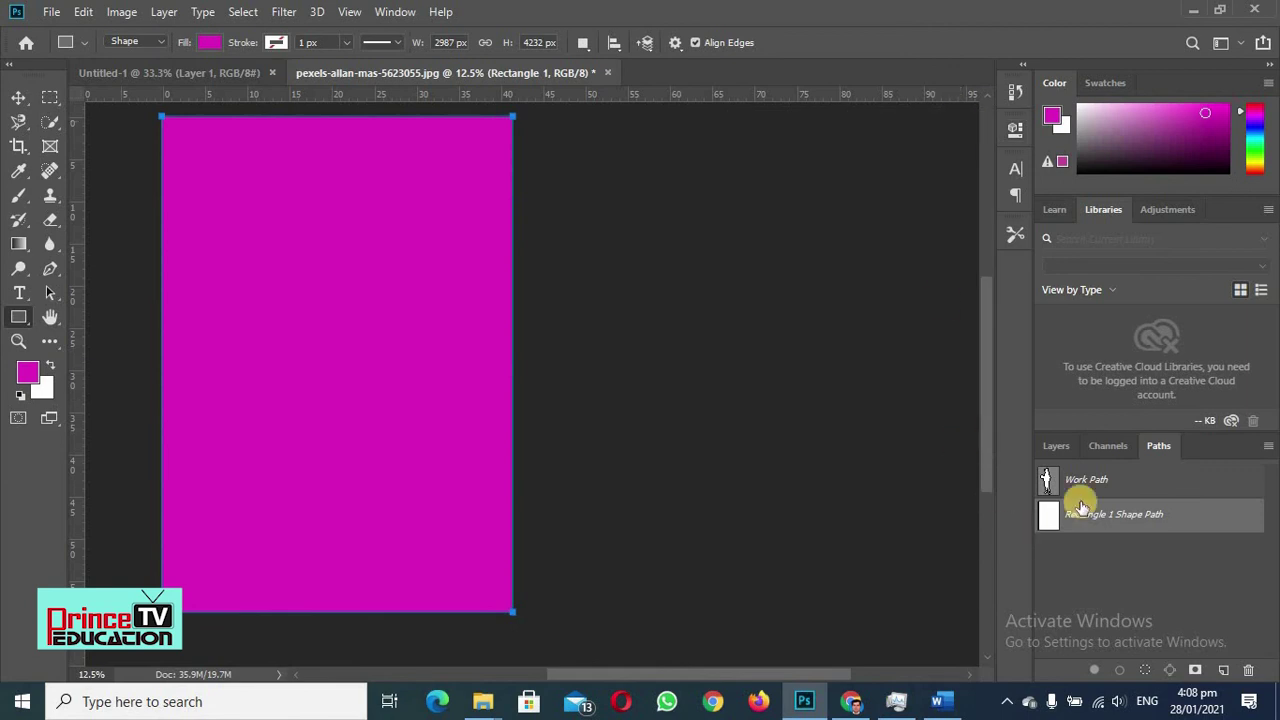
- Move the magenta rectangle's layer below the Girl Picture layer as her background and switch to the Move tool
{"action": "left_click", "coordinate": [1056, 446]}
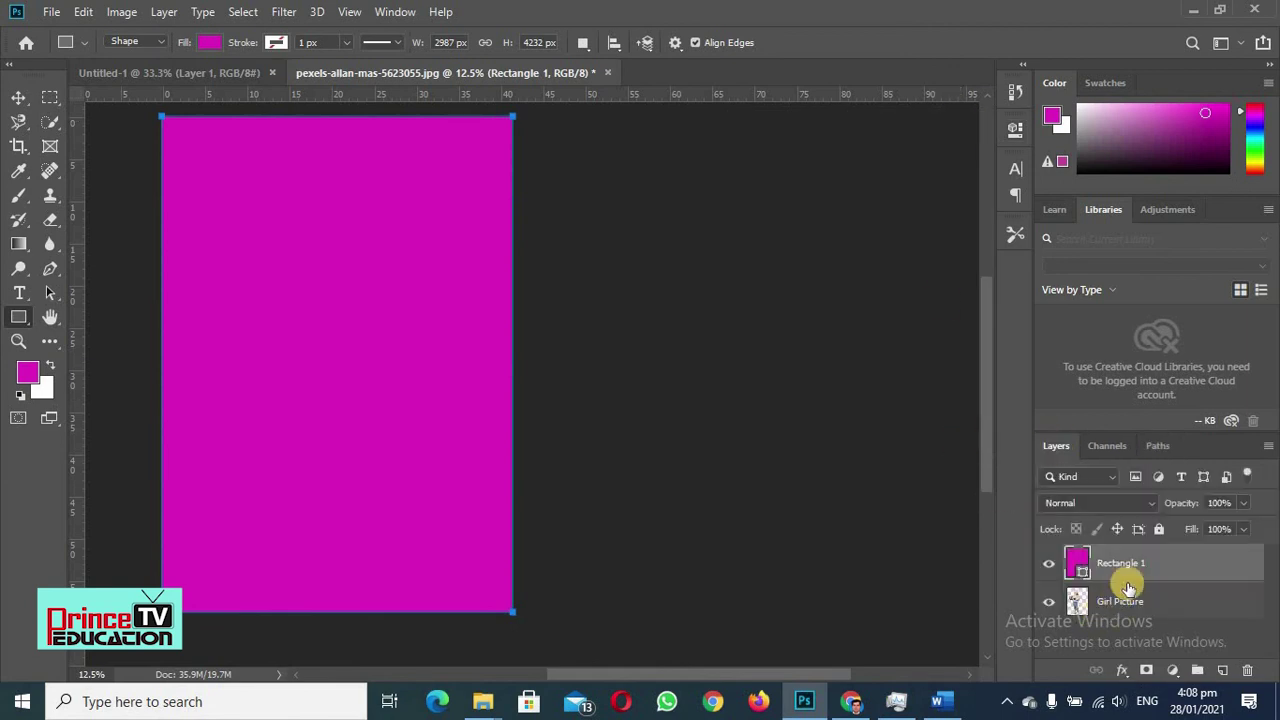
{"action": "left_click_drag", "start_coordinate": [1125, 568], "coordinate": [1137, 617]}
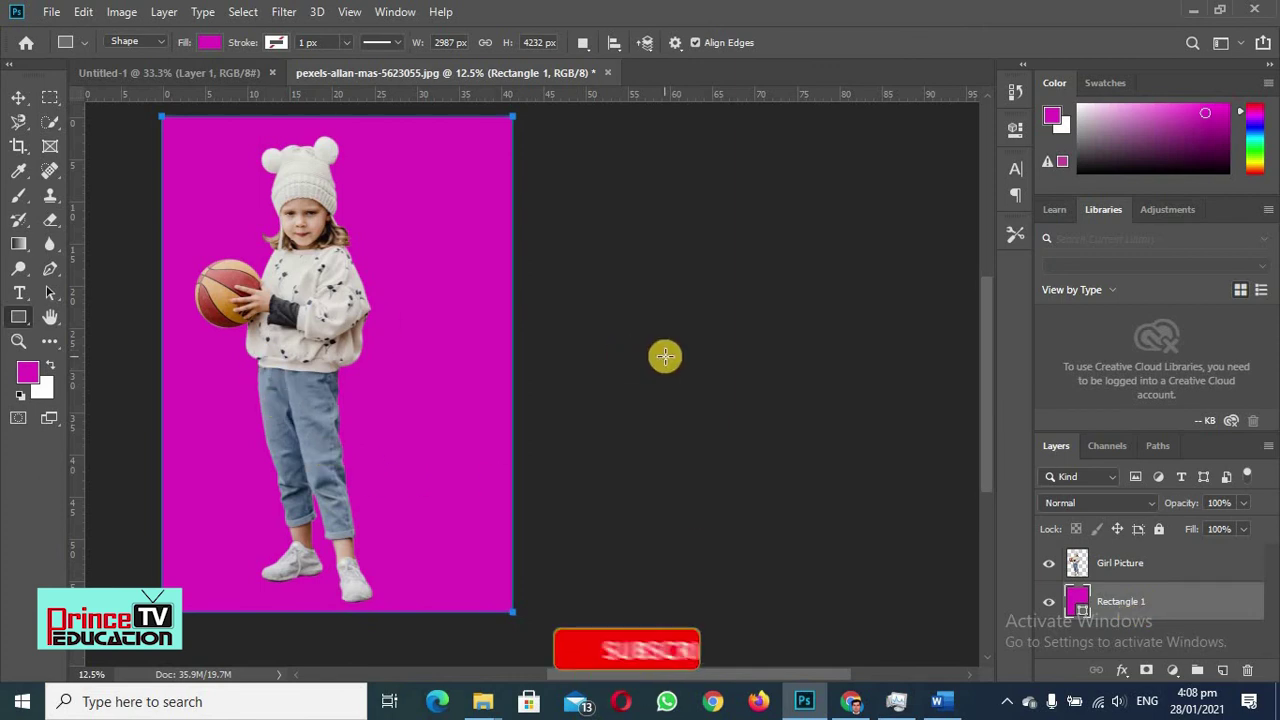
{"action": "left_click", "coordinate": [16, 100]}
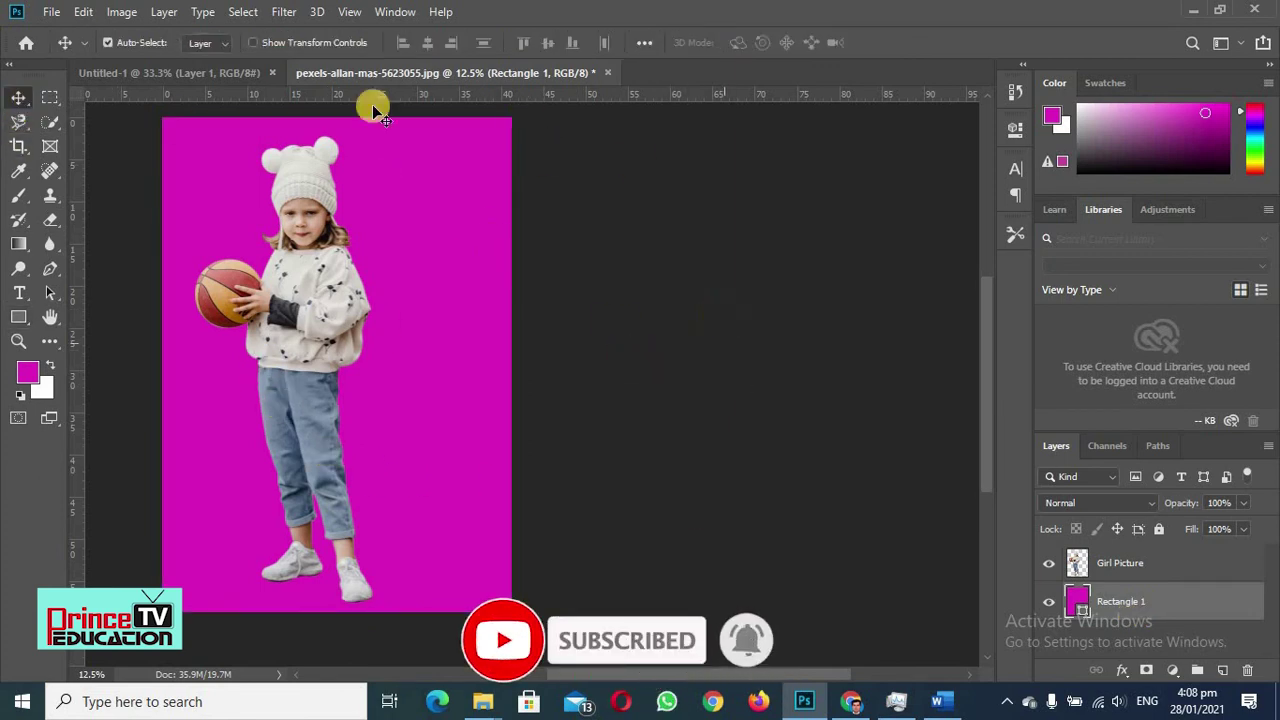